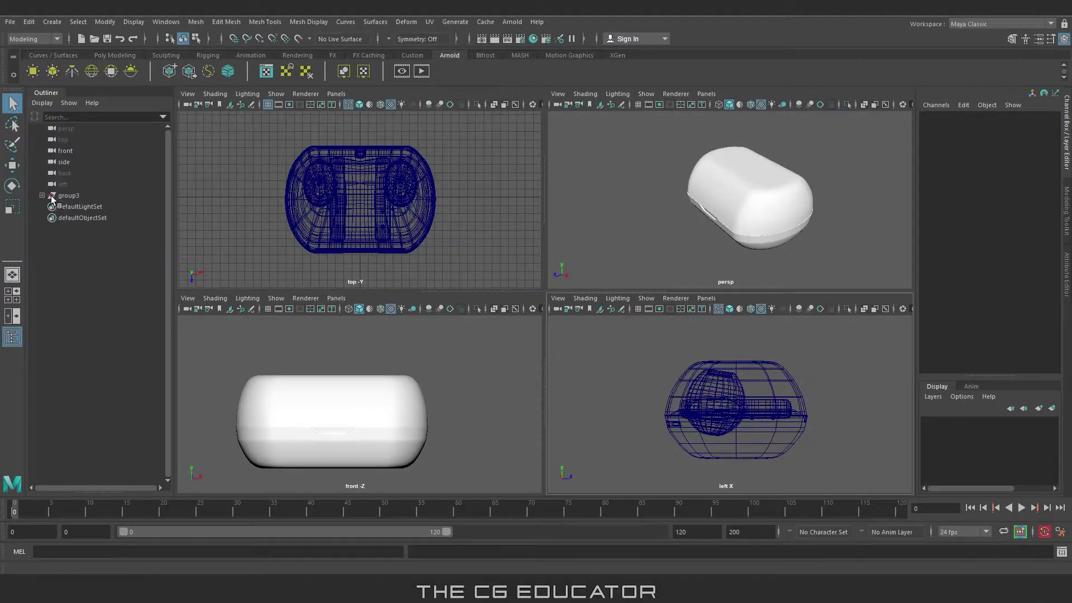
# Select the case lid inside group3 and set a keyframe for it at frame 0.
pyautogui.click(42, 195)
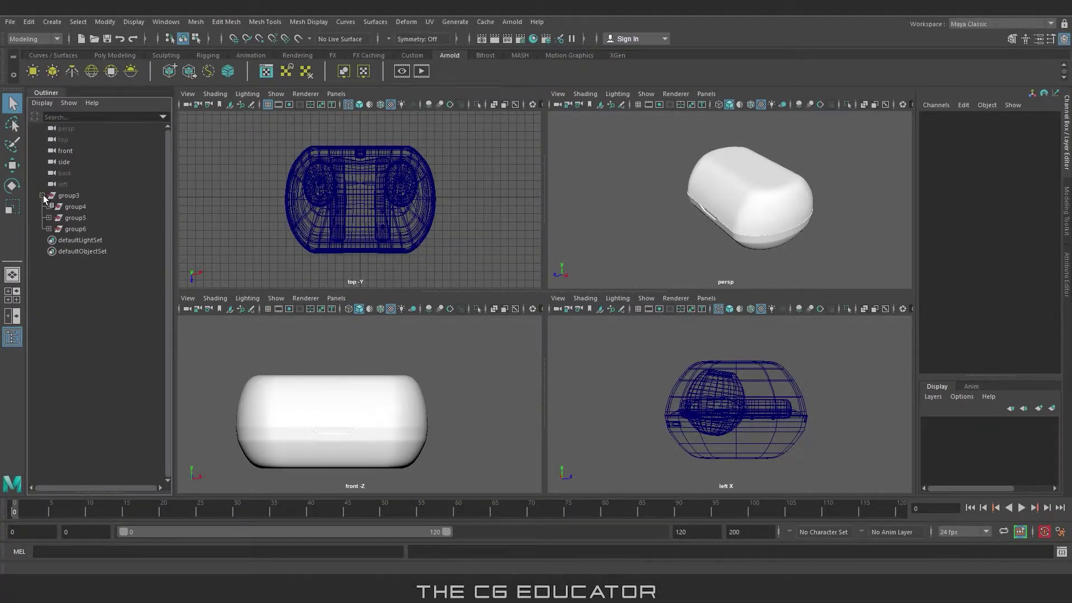
pyautogui.click(320, 411)
pyautogui.press('s')
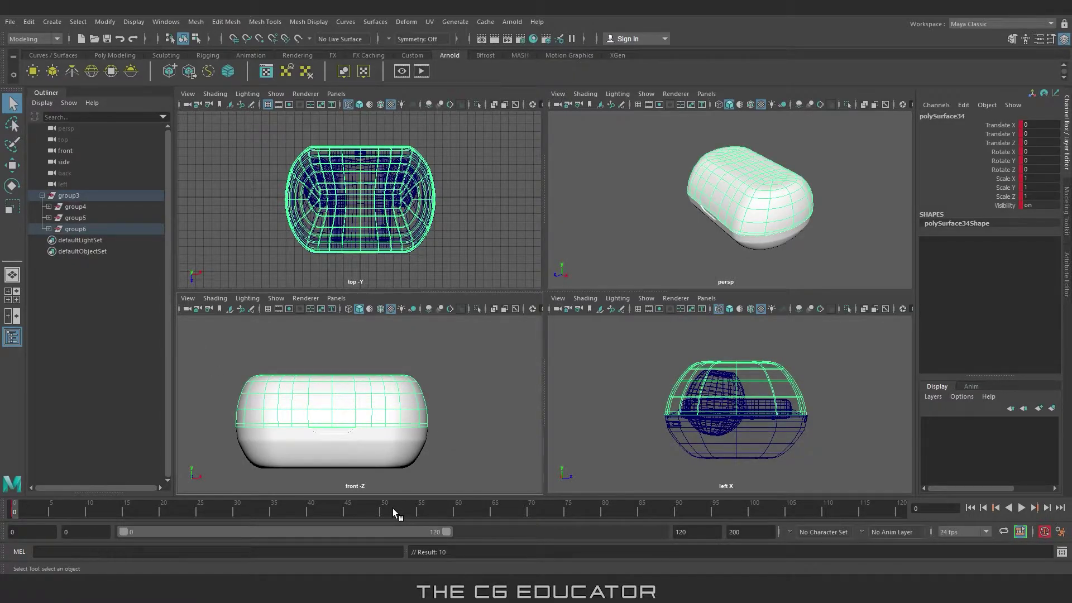
# At frame 100, rotate the case lid open by setting its Rotate X to -100.
pyautogui.click(748, 508)
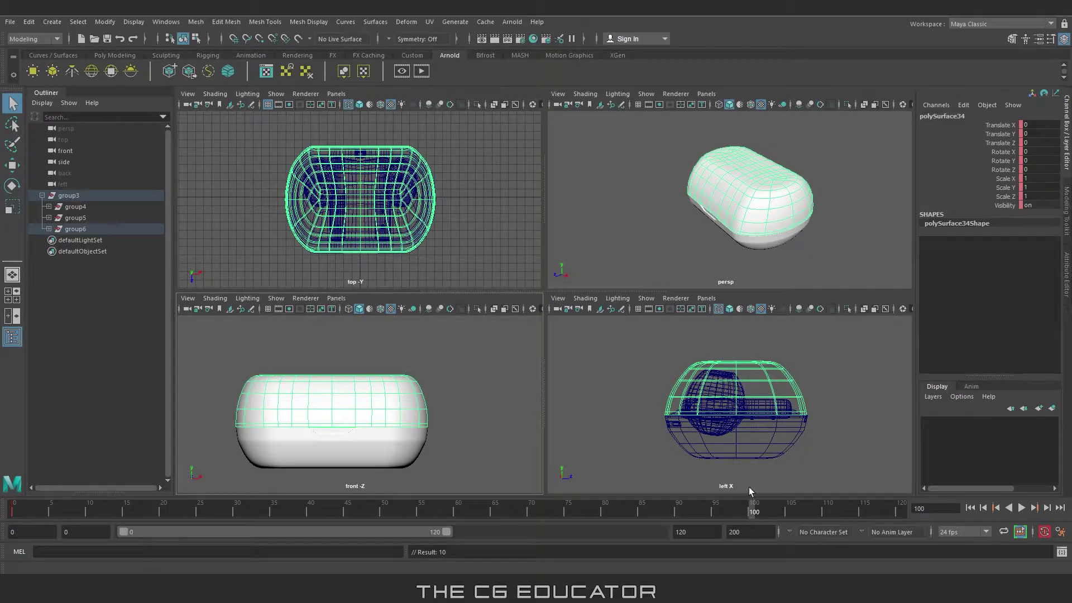
pyautogui.press('e')
pyautogui.moveTo(708, 405); pyautogui.dragTo(611, 416)
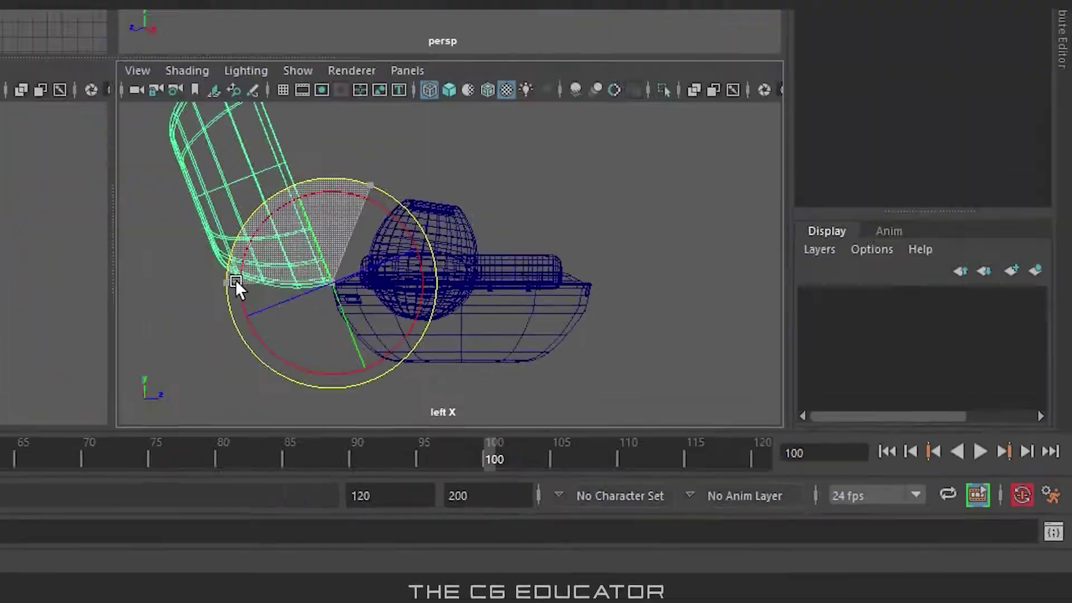
pyautogui.press('space')
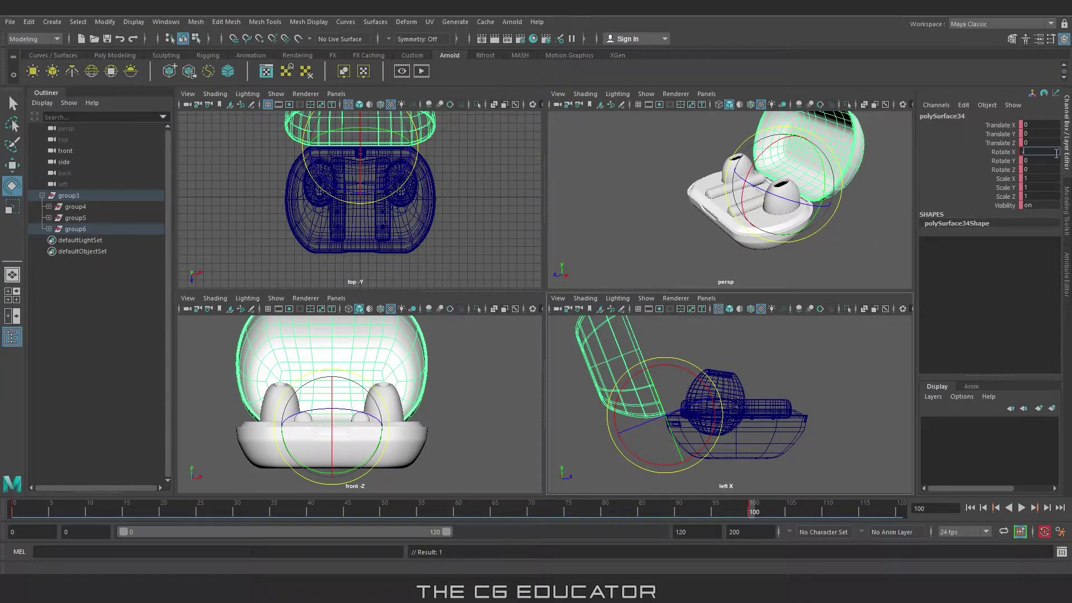
pyautogui.press('Return')
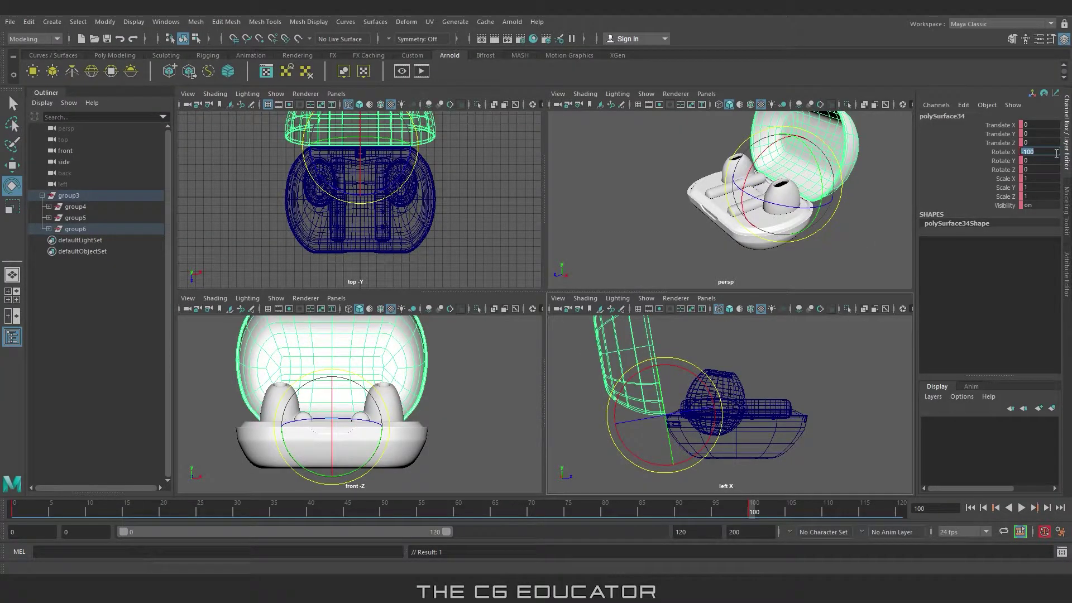
# Key both earbud groups, group4 and group5, at frame 70 and extend the playback range's end to frame 200.
pyautogui.click(530, 512)
pyautogui.click(75, 207)
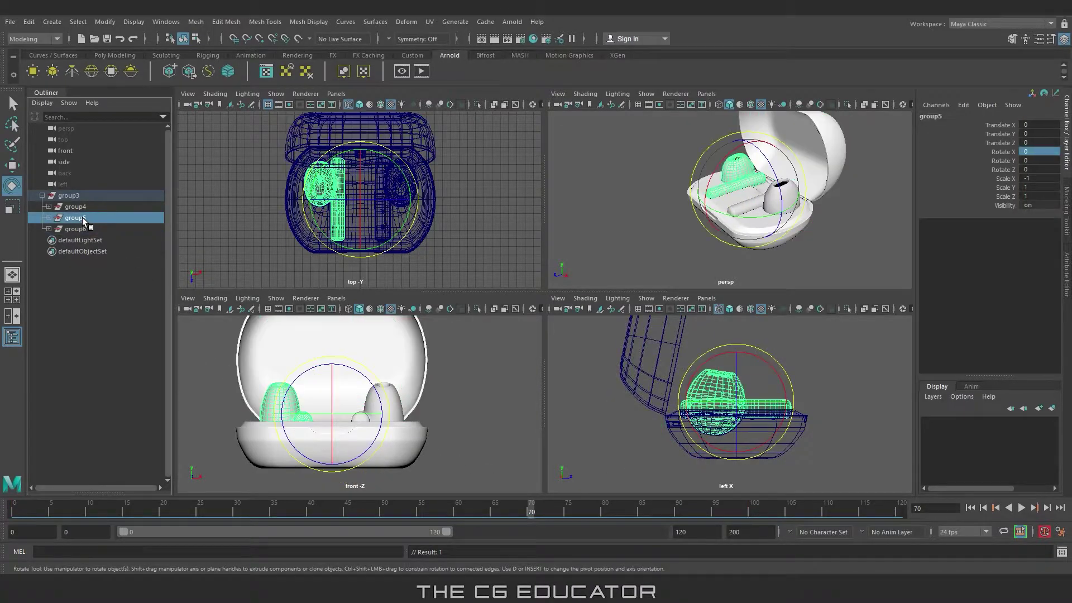
pyautogui.keyDown('ctrl'); pyautogui.click(75, 217); pyautogui.keyUp('ctrl')
pyautogui.press('w')
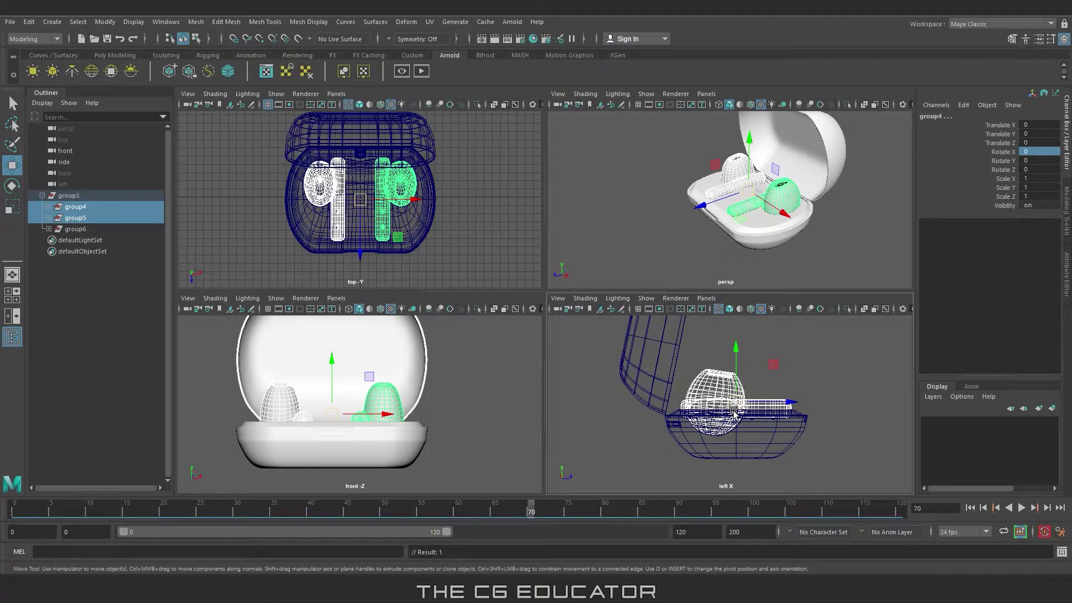
pyautogui.press('s')
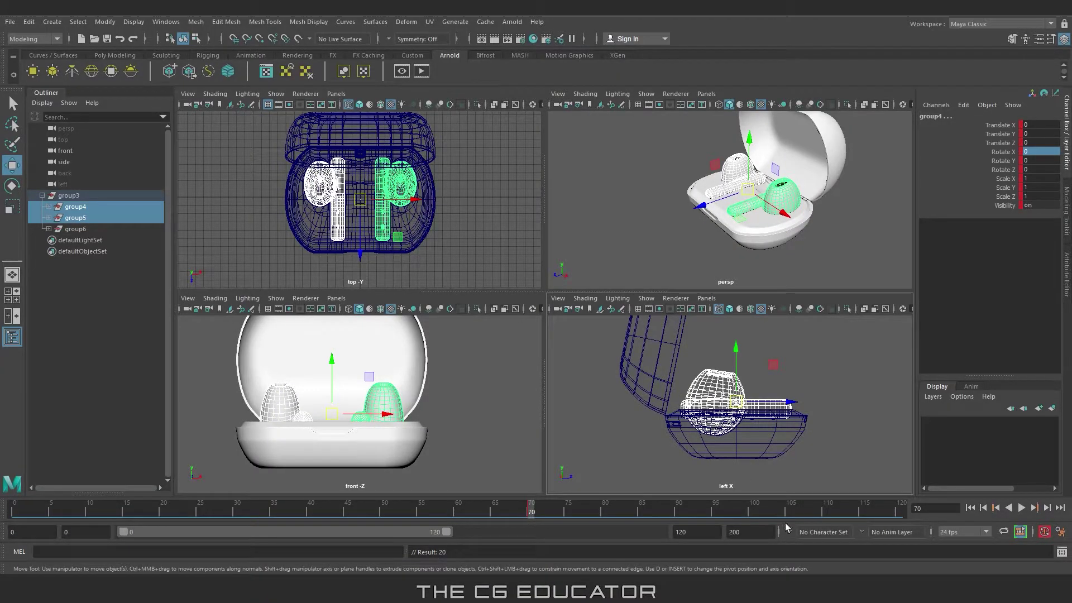
pyautogui.write('200')
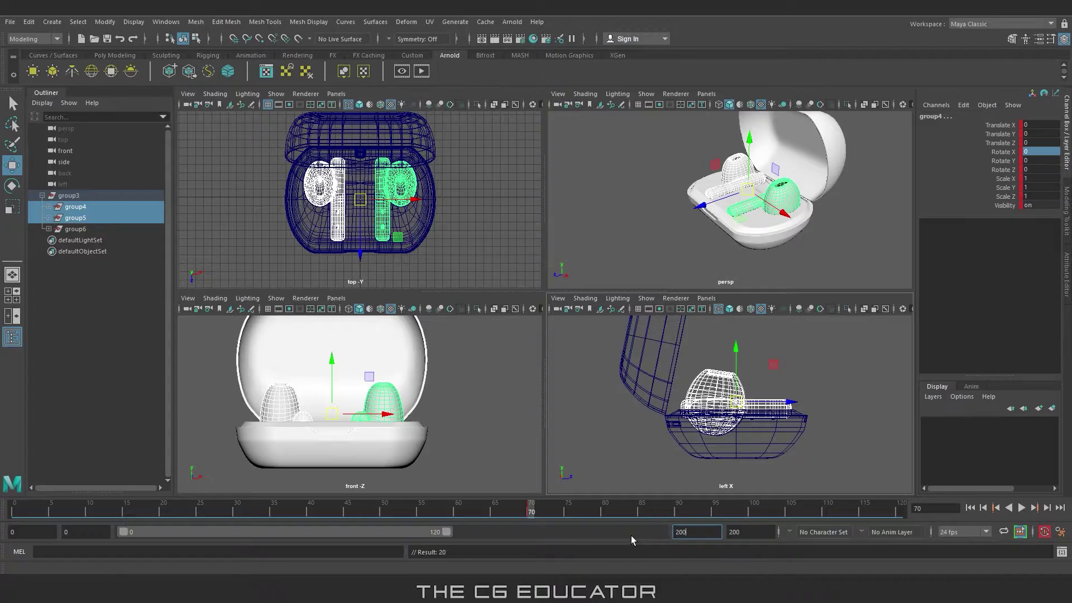
pyautogui.press('Return')
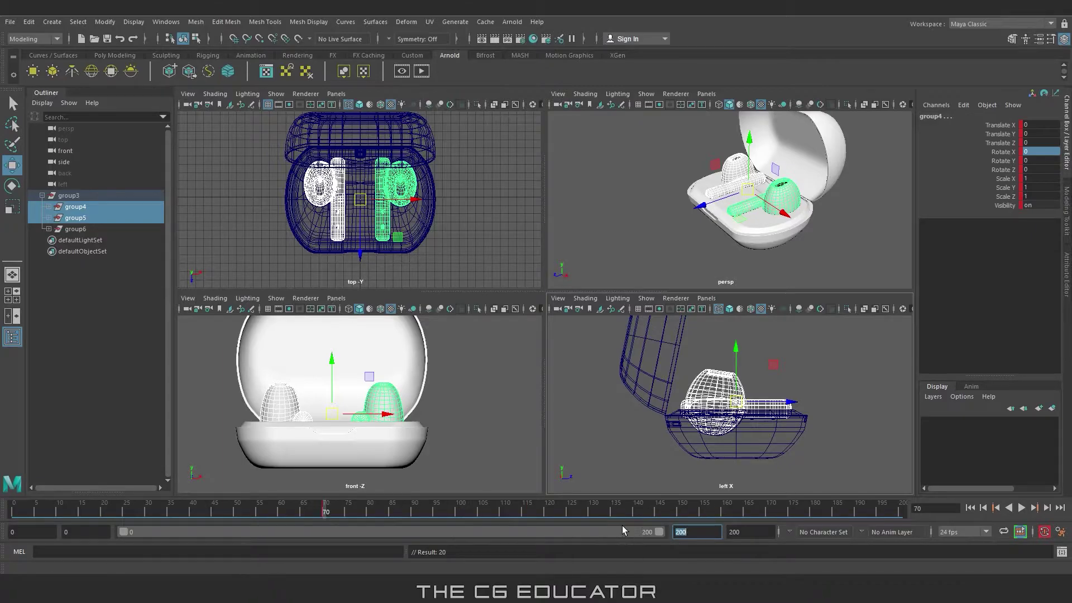
# At frame 150, lift both earbud groups above the case to a Translate Y of about 35.4.
pyautogui.click(682, 509)
pyautogui.scroll(-8, 711, 448)
pyautogui.moveTo(732, 391); pyautogui.dragTo(738, 311)
pyautogui.scroll(-1, 779, 370)
pyautogui.keyDown('alt'); pyautogui.moveTo(779, 371); pyautogui.dragTo(770, 410, button='middle'); pyautogui.keyUp('alt')
pyautogui.moveTo(719, 341); pyautogui.dragTo(718, 337)
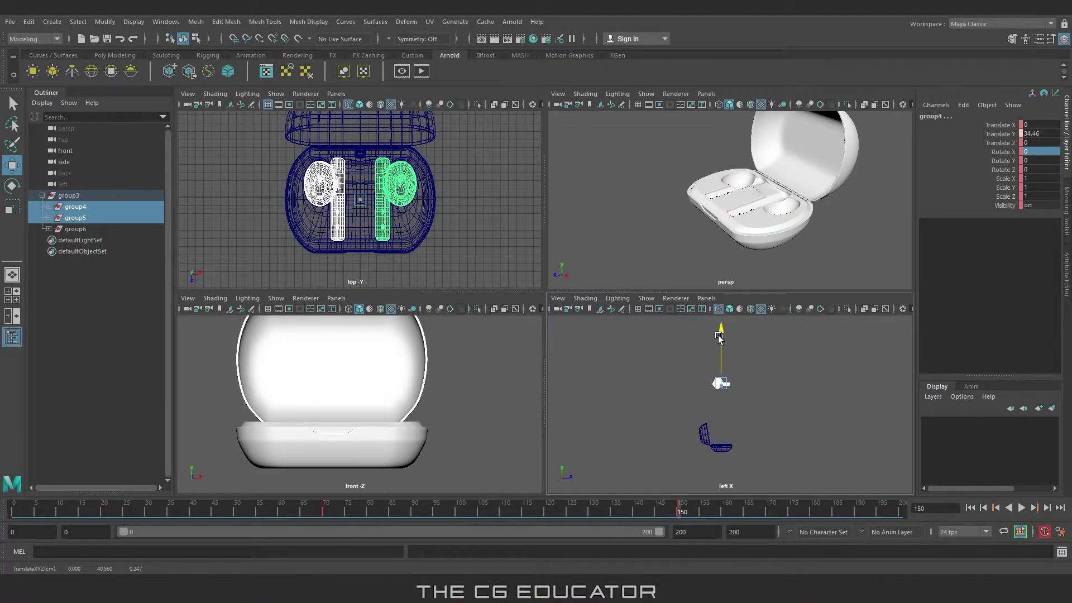
pyautogui.scroll(-8, 468, 403)
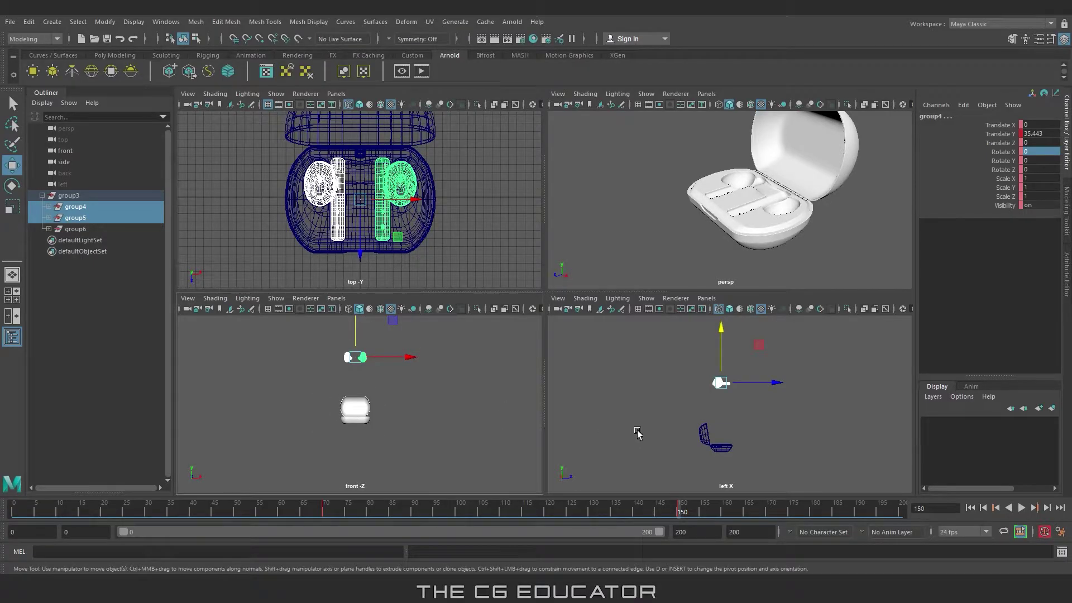
# Rotate both earbud groups upright around X to about -290 at frame 150.
pyautogui.press('e')
pyautogui.moveTo(774, 360); pyautogui.dragTo(773, 437)
pyautogui.scroll(6, 469, 410)
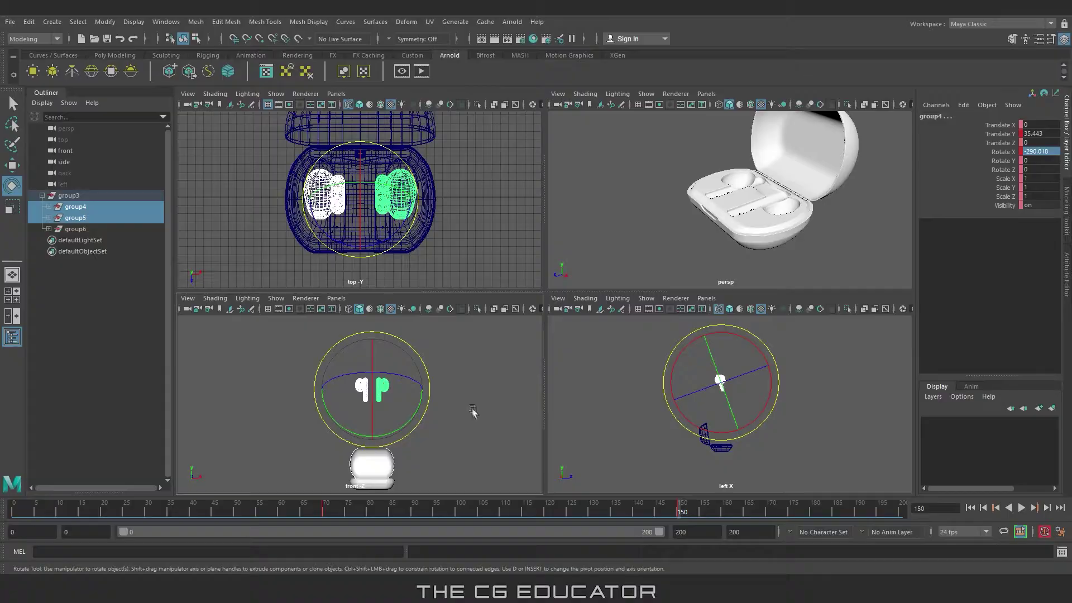
pyautogui.scroll(2, 441, 406)
pyautogui.keyDown('alt'); pyautogui.moveTo(441, 406); pyautogui.dragTo(456, 437, button='middle'); pyautogui.keyUp('alt')
pyautogui.click(456, 437)
# Tilt group5 to rotations of about -257, -31 and 22, and lower it to a Translate Y of about 32.7.
pyautogui.click(79, 218)
pyautogui.click(1000, 160)
pyautogui.hotkey('ctrl', 'z')
pyautogui.moveTo(413, 388); pyautogui.dragTo(382, 424)
pyautogui.press('w')
pyautogui.moveTo(331, 356); pyautogui.dragTo(331, 379)
# Tilt group4 to rotations of about -299.5, 17.9 and -14.5, and shift it to about Translate X 0.2, Y 35.8.
pyautogui.click(75, 207)
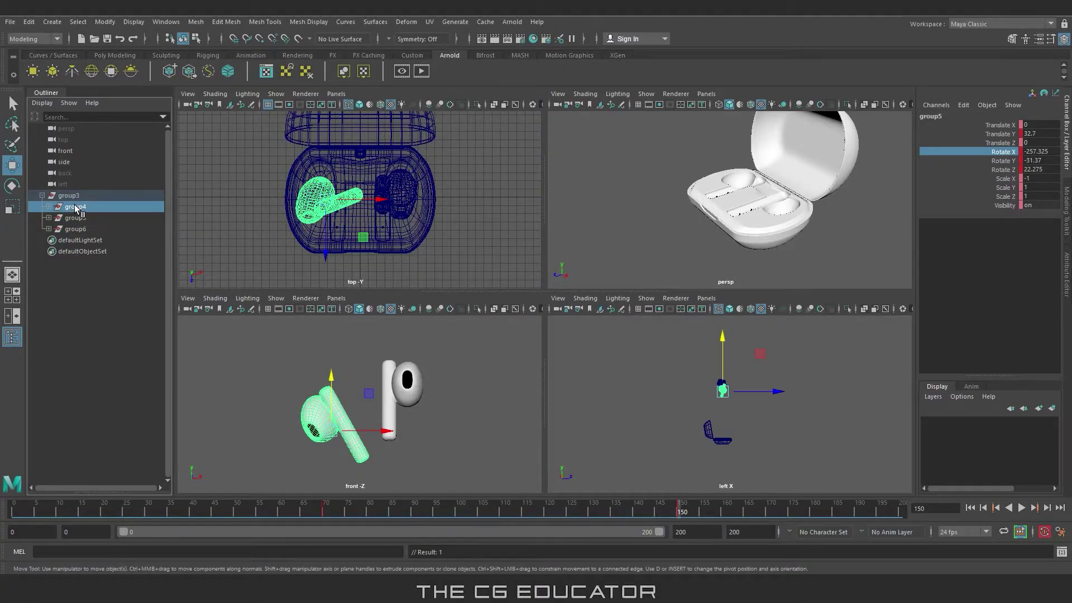
pyautogui.press('e')
pyautogui.moveTo(410, 390); pyautogui.dragTo(417, 366)
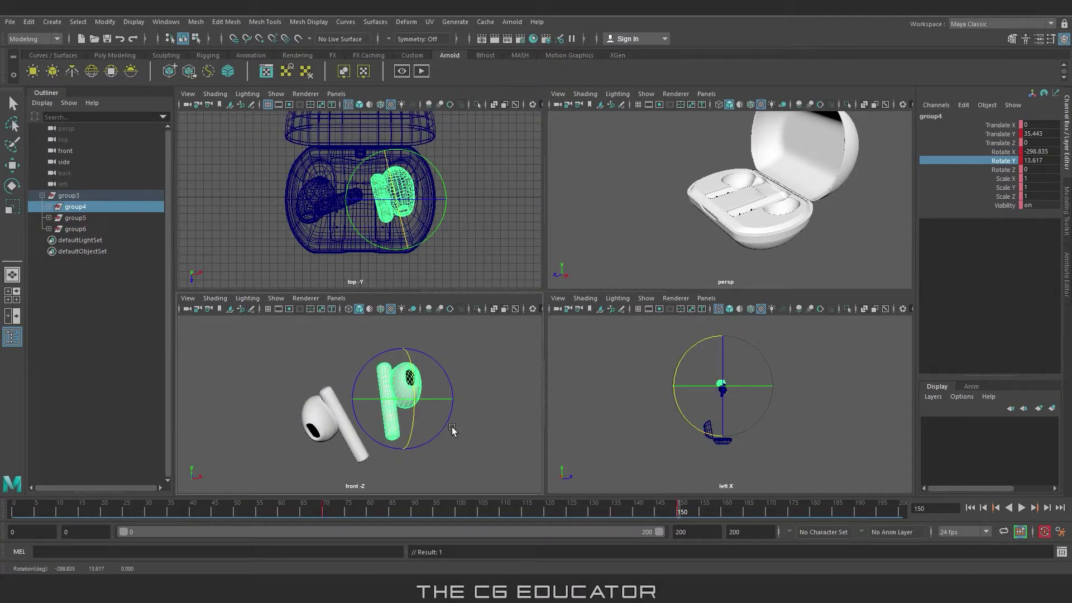
pyautogui.moveTo(451, 427); pyautogui.dragTo(443, 433)
pyautogui.press('w')
pyautogui.moveTo(423, 414); pyautogui.dragTo(425, 408, button='middle')
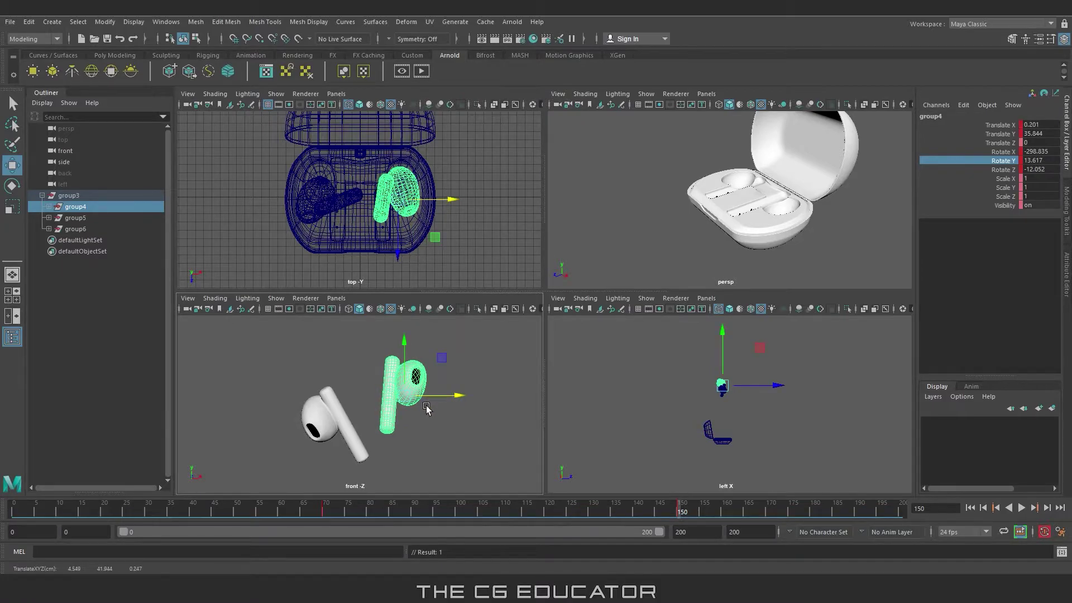
pyautogui.press('e')
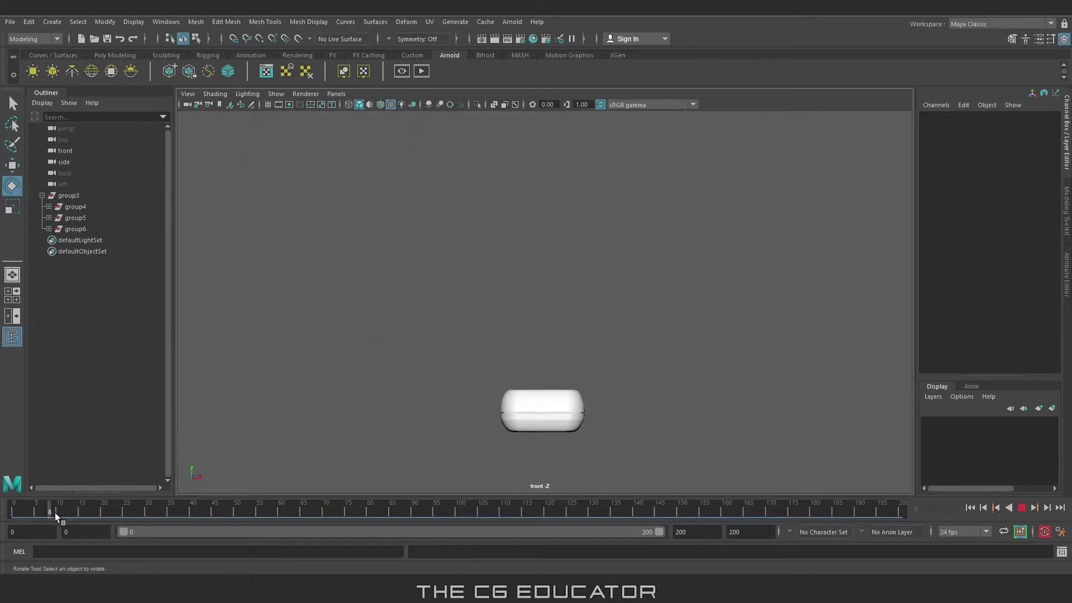
# Review the case and earbud animation along the timeline, and fine-tune group5's rotation at frame 150.
pyautogui.moveTo(55, 512); pyautogui.dragTo(585, 572)
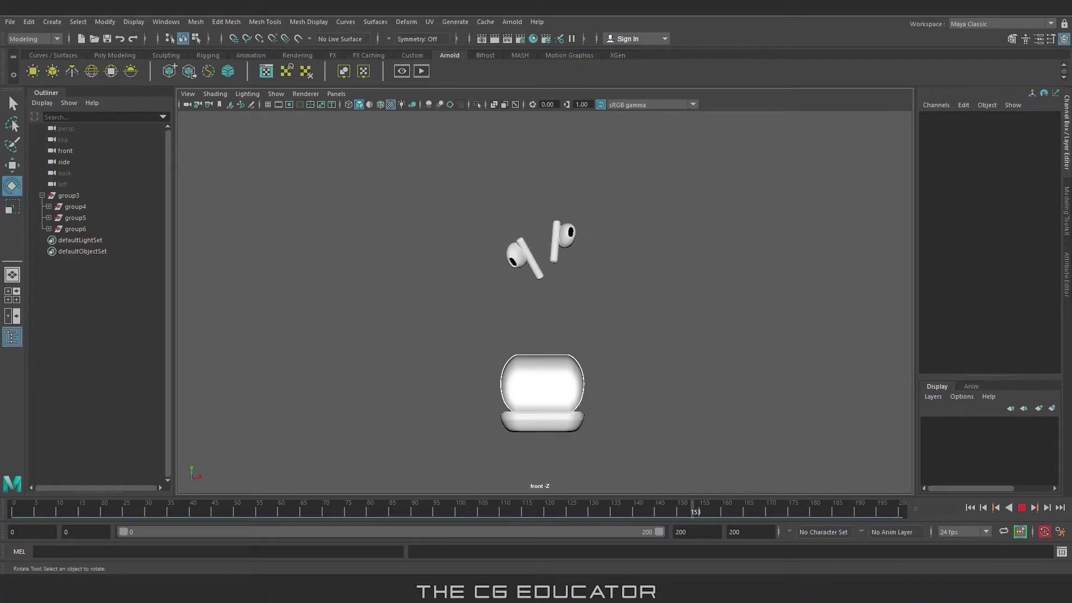
pyautogui.moveTo(898, 516); pyautogui.dragTo(903, 516)
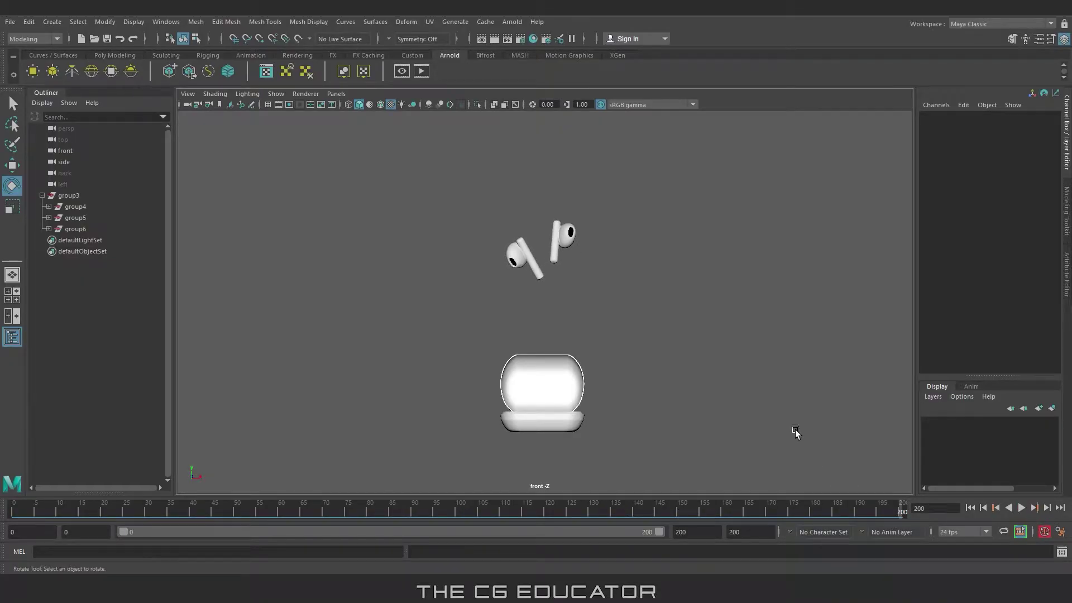
pyautogui.click(75, 206)
pyautogui.keyDown('shift'); pyautogui.click(75, 218); pyautogui.keyUp('shift')
pyautogui.press('w')
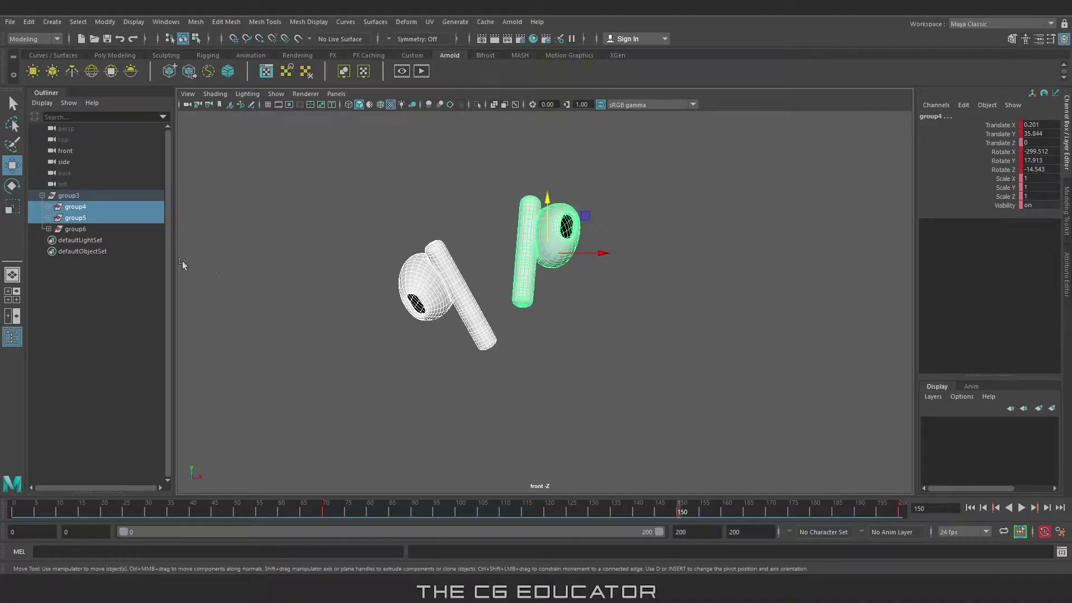
pyautogui.click(76, 218)
pyautogui.press('e')
pyautogui.click(1003, 161)
pyautogui.moveTo(414, 310); pyautogui.dragTo(416, 313)
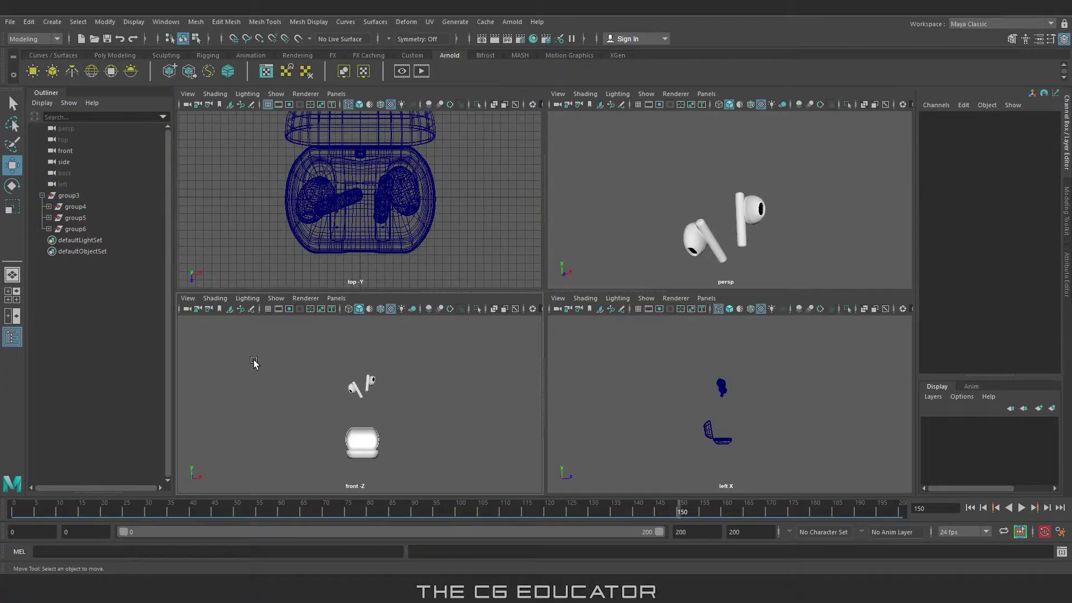
# Apply linear tangents to all keys of the case lid in the Graph Editor.
pyautogui.click(165, 23)
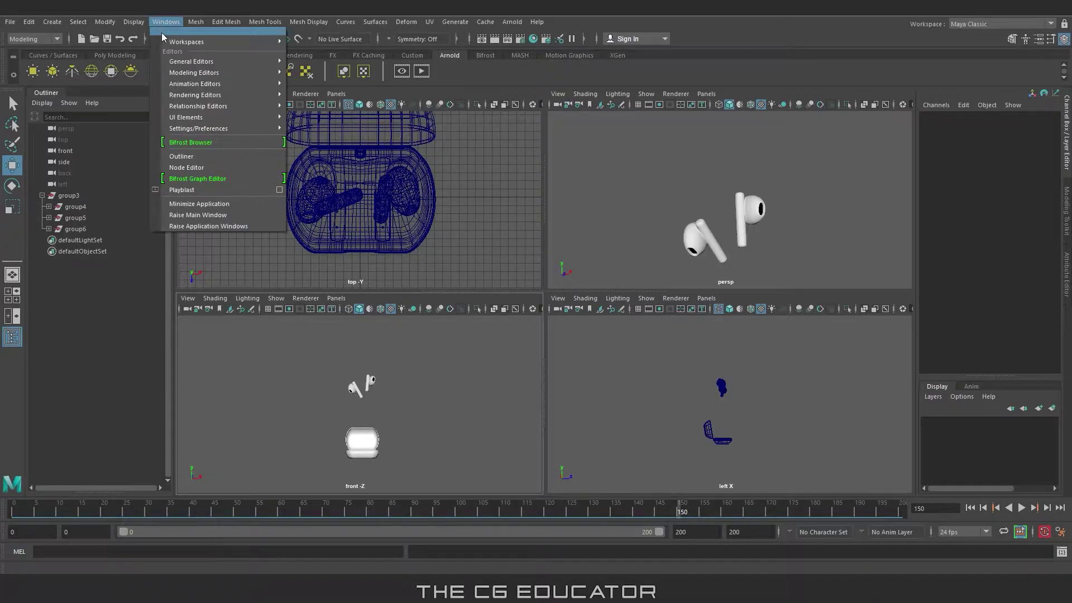
pyautogui.moveTo(193, 84)
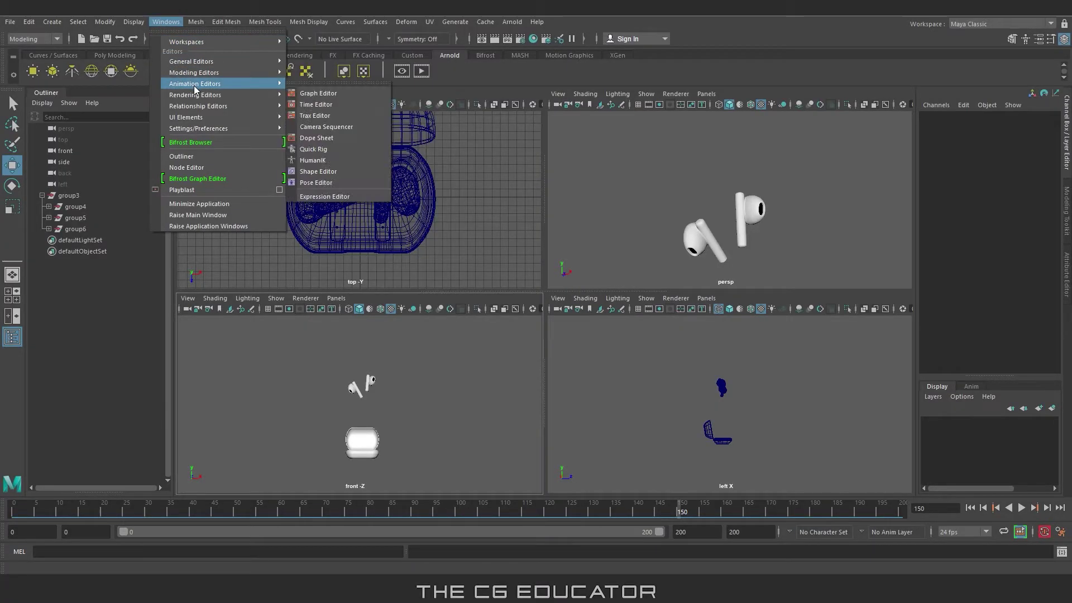
pyautogui.click(317, 94)
pyautogui.moveTo(201, 94); pyautogui.dragTo(311, 83)
pyautogui.click(75, 229)
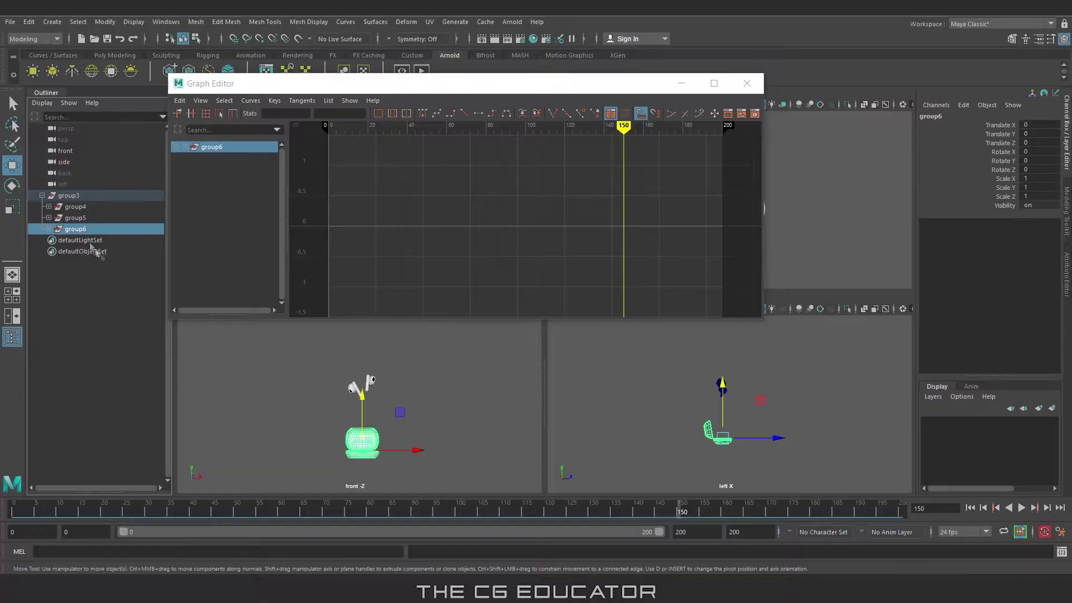
pyautogui.click(347, 434)
pyautogui.moveTo(321, 177); pyautogui.dragTo(684, 276)
pyautogui.click(464, 113)
pyautogui.click(681, 84)
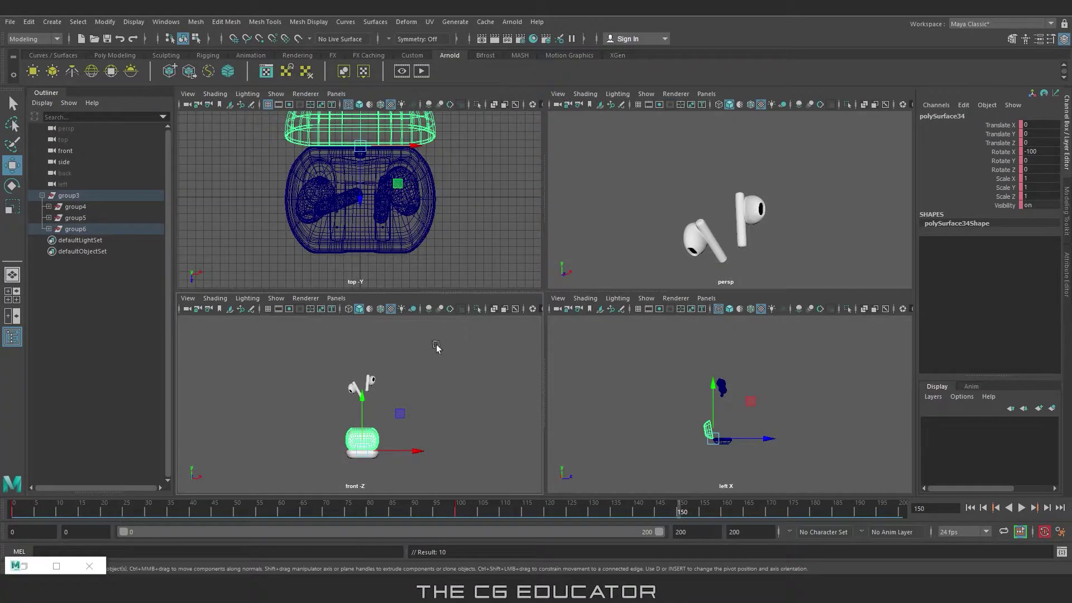
# Apply linear tangents to group5's keys in the Graph Editor.
pyautogui.click(76, 218)
pyautogui.click(23, 565)
pyautogui.scroll(-5, 323, 213)
pyautogui.moveTo(426, 167); pyautogui.dragTo(501, 221)
pyautogui.click(464, 113)
pyautogui.click(681, 83)
# Apply linear tangents to group4's keys and close the Graph Editor.
pyautogui.click(76, 207)
pyautogui.click(56, 565)
pyautogui.moveTo(371, 144); pyautogui.dragTo(683, 283)
pyautogui.click(464, 113)
pyautogui.click(681, 84)
pyautogui.click(452, 400)
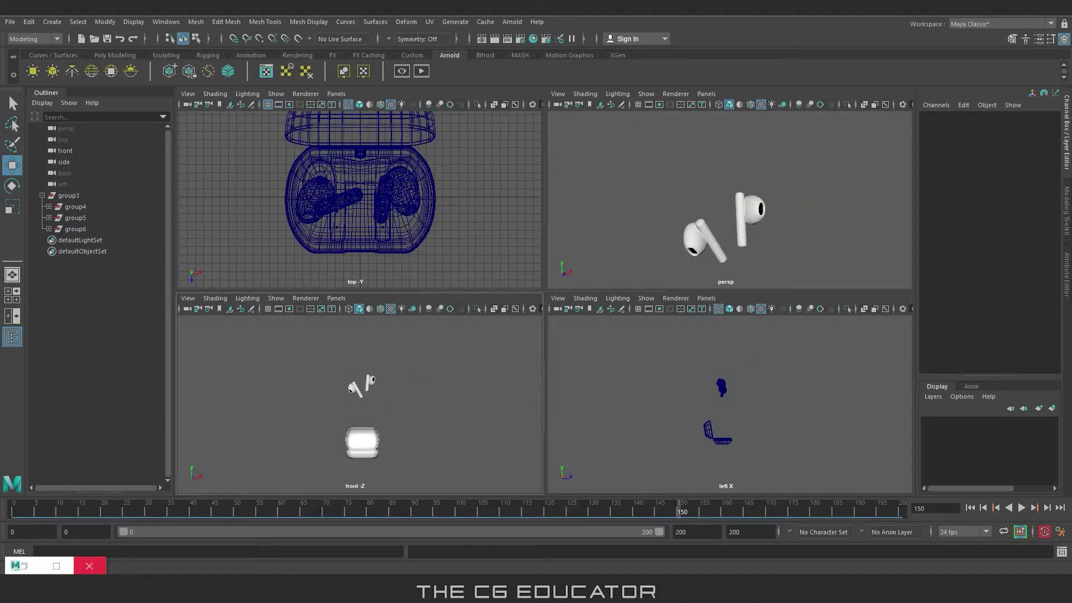
pyautogui.click(89, 566)
# Create a new camera and look through camera1 in the front viewport.
pyautogui.click(51, 22)
pyautogui.moveTo(164, 97)
pyautogui.click(212, 106)
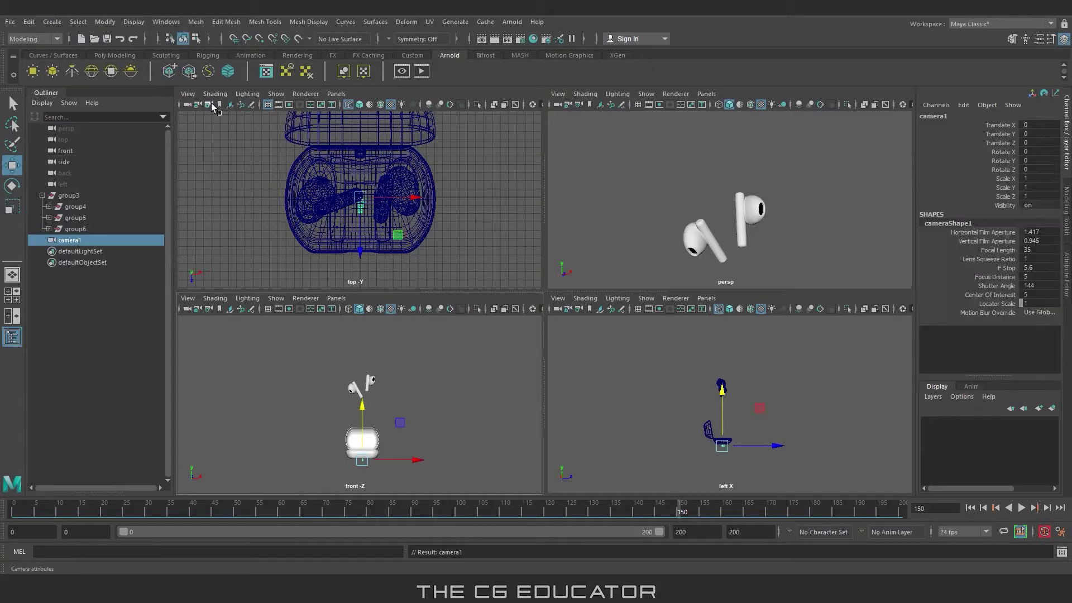
pyautogui.click(336, 297)
pyautogui.moveTo(418, 308)
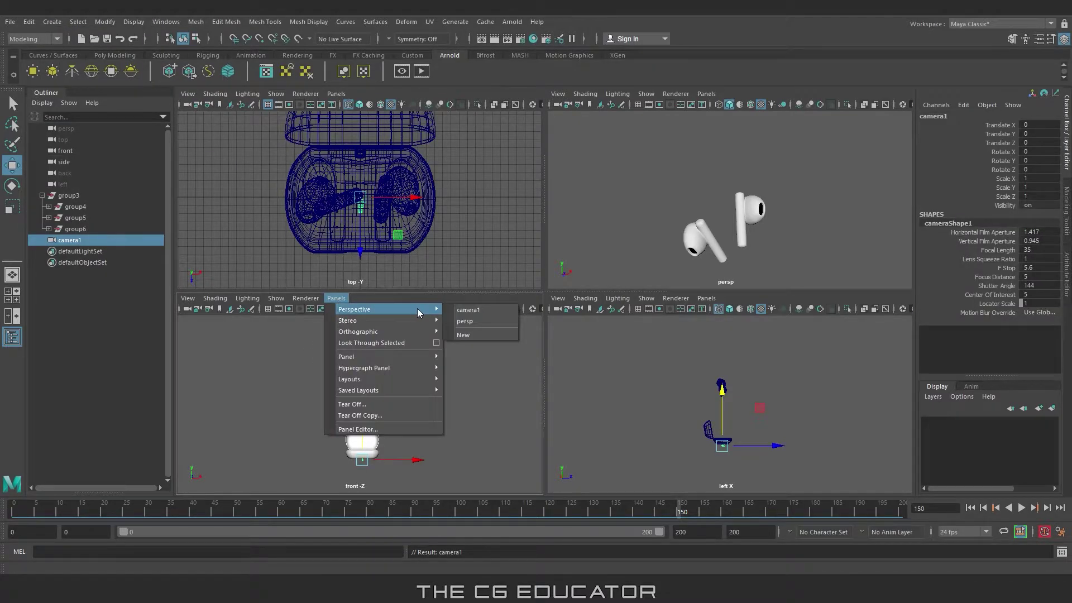
pyautogui.click(465, 310)
# Place camera1 in front of the case at Translate Y 8 and Z 47, keyed at frame 70, and show the gate mask.
pyautogui.moveTo(721, 396); pyautogui.dragTo(809, 397, button='middle')
pyautogui.moveTo(808, 396); pyautogui.dragTo(824, 386)
pyautogui.moveTo(867, 433); pyautogui.dragTo(852, 438)
pyautogui.click(299, 309)
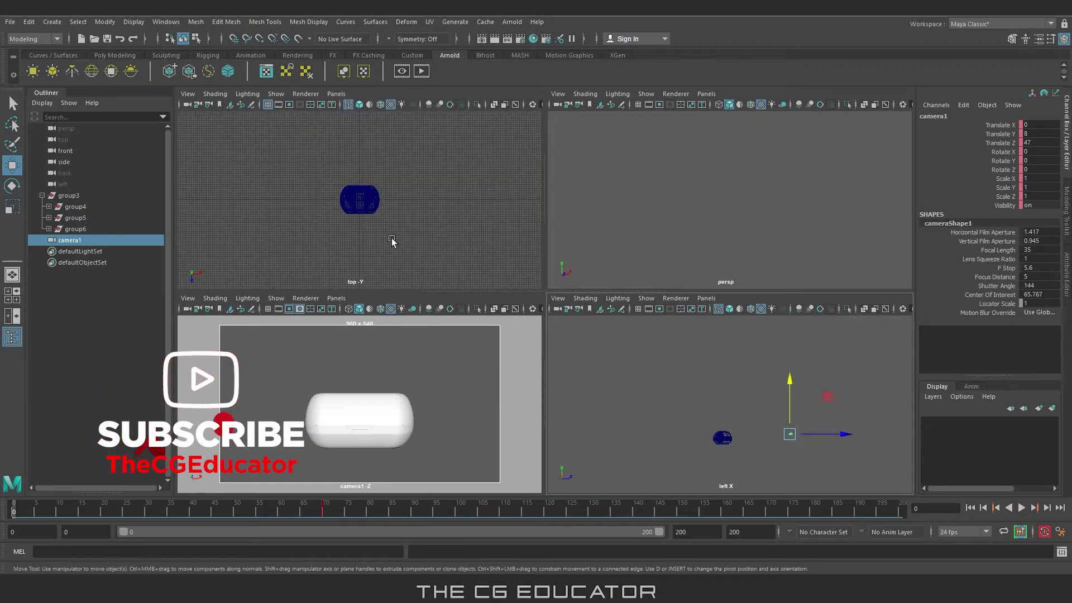
# At frame 0, shift camera1 to the side of the case and set its Rotate Y to -47.
pyautogui.keyDown('alt'); pyautogui.moveTo(390, 234); pyautogui.dragTo(426, 179, button='middle'); pyautogui.keyUp('alt')
pyautogui.moveTo(395, 232); pyautogui.dragTo(356, 255)
pyautogui.press('e')
pyautogui.click(1039, 161)
pyautogui.write('-47')
# Set camera1's Translate Z to 36 and Translate X to -34.
pyautogui.click(1045, 143)
pyautogui.write('36')
pyautogui.press('Return')
pyautogui.doubleClick(1040, 125)
pyautogui.write('-35')
pyautogui.press('Return')
# Bring camera1 closer to the case with Translate Z 30 and lower it to a Translate Y of about 6.
pyautogui.press('w')
pyautogui.moveTo(321, 274); pyautogui.dragTo(320, 262)
pyautogui.click(1039, 142)
pyautogui.write('30')
pyautogui.press('Return')
pyautogui.moveTo(765, 377); pyautogui.dragTo(766, 382)
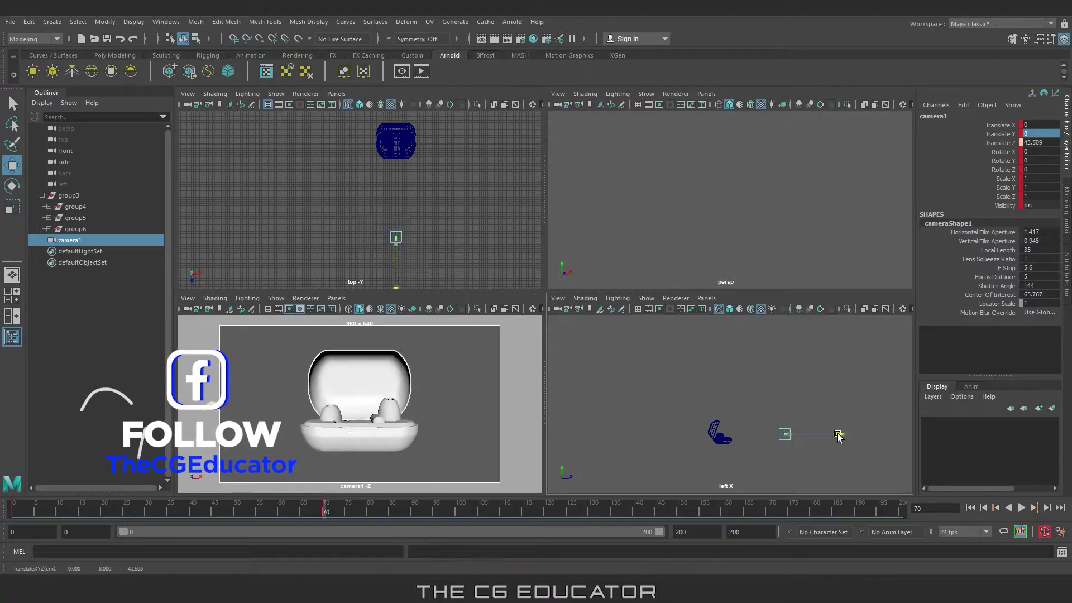
# At frame 70, bring camera1 closer to the open case with Translate Y 9 and Translate Z 37.
pyautogui.moveTo(837, 434); pyautogui.dragTo(828, 433)
pyautogui.moveTo(774, 386); pyautogui.dragTo(773, 385)
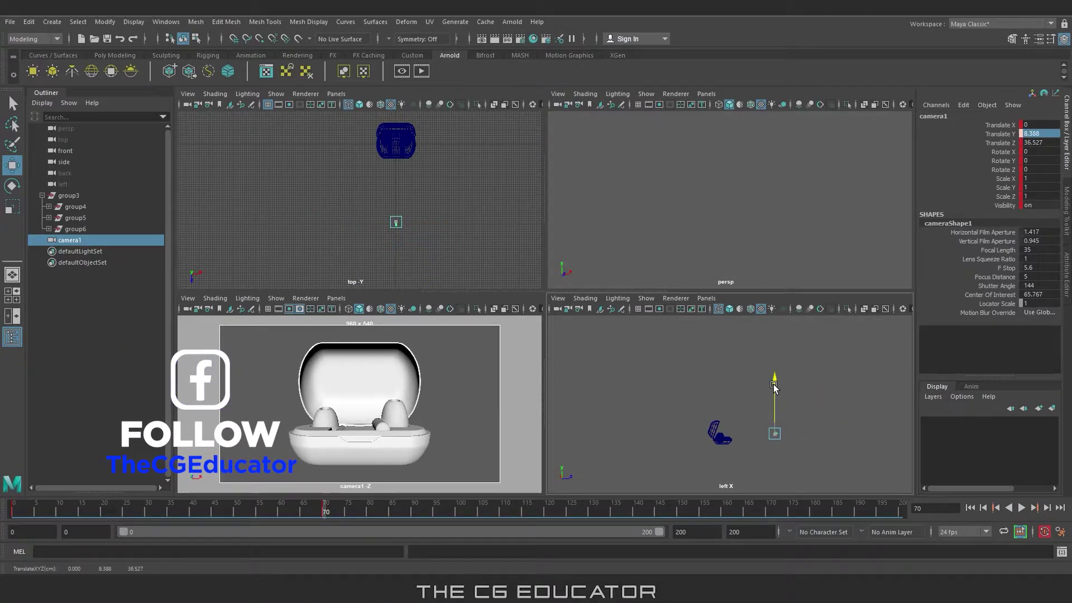
pyautogui.write('8')
pyautogui.click(1049, 142)
pyautogui.press('Return')
# At frame 150, raise camera1 to the height of the floating earbuds and bring it slightly closer to them.
pyautogui.moveTo(426, 512); pyautogui.dragTo(682, 518)
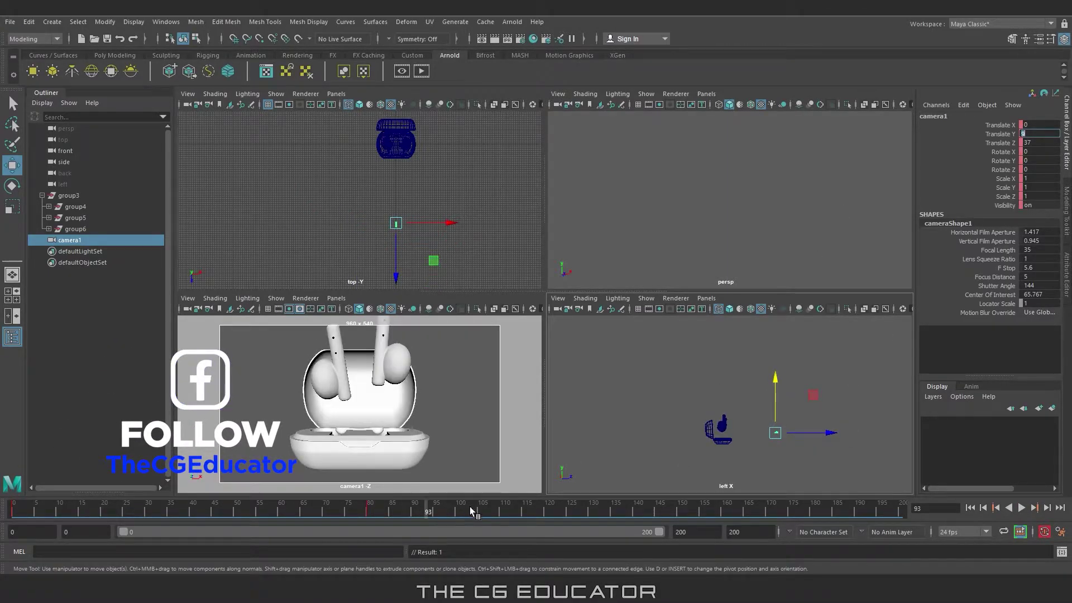
pyautogui.moveTo(776, 384); pyautogui.dragTo(790, 337)
pyautogui.moveTo(680, 510)
pyautogui.mouseDown()
pyautogui.moveTo(361, 524)
pyautogui.moveTo(398, 513)
pyautogui.moveTo(719, 514)
pyautogui.moveTo(682, 511)
pyautogui.mouseUp()
pyautogui.moveTo(842, 394); pyautogui.dragTo(828, 394)
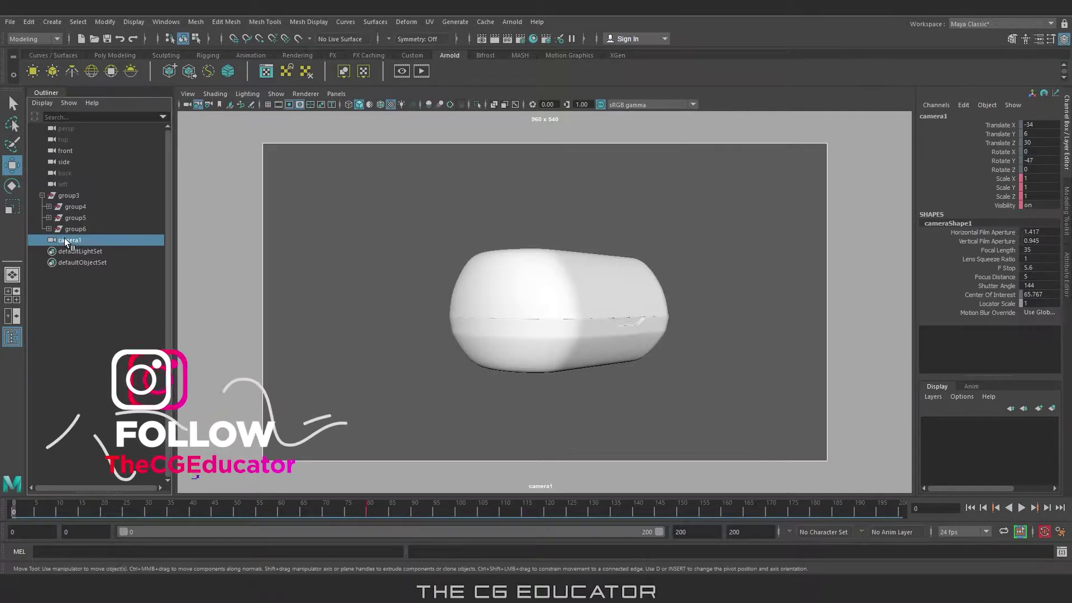
# In the Graph Editor, give camera1's keys at frames 0 and 80 linear tangents.
pyautogui.click(166, 22)
pyautogui.moveTo(185, 73)
pyautogui.click(357, 93)
pyautogui.press('a')
pyautogui.moveTo(321, 148); pyautogui.dragTo(541, 292)
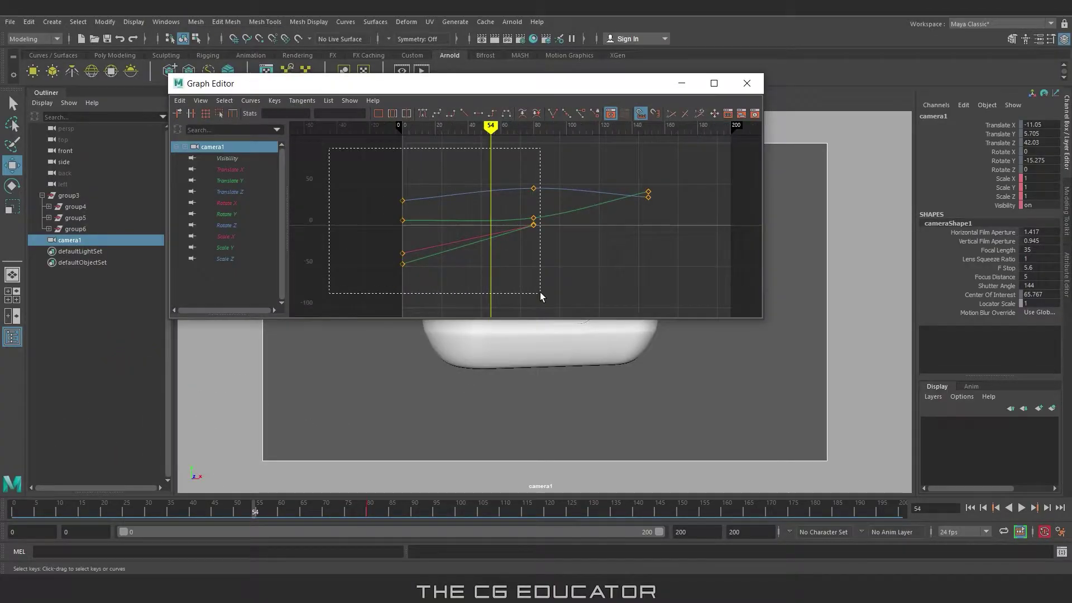
pyautogui.click(464, 113)
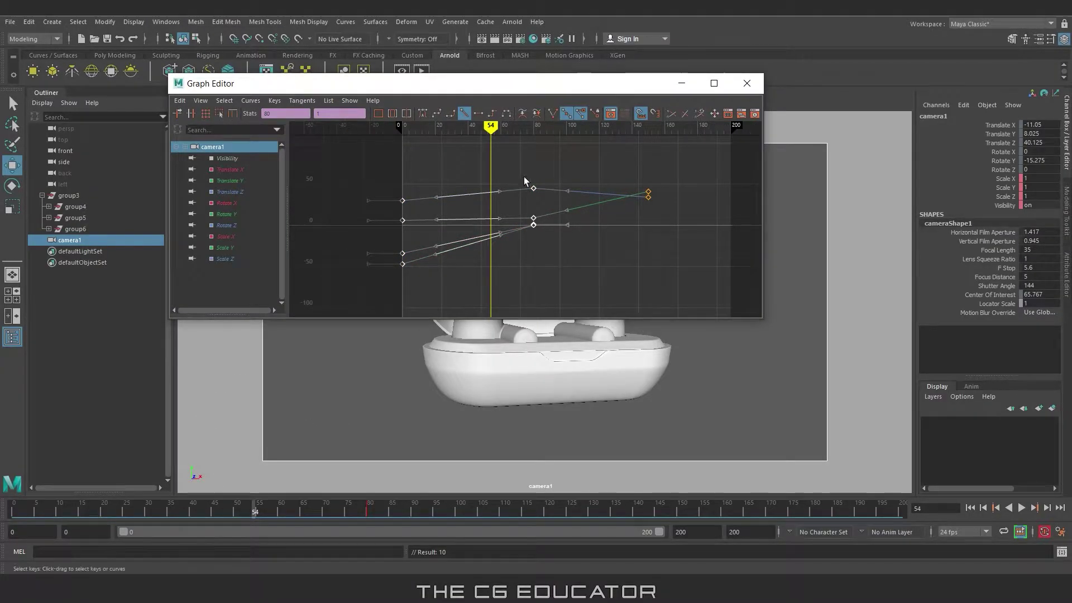
# Smooth camera1's motion between frames 80 and 150 with clamped tangents, and play back the animation.
pyautogui.click(567, 190)
pyautogui.hotkey('ctrl', 'z')
pyautogui.keyDown('shift'); pyautogui.click(565, 210); pyautogui.keyUp('shift')
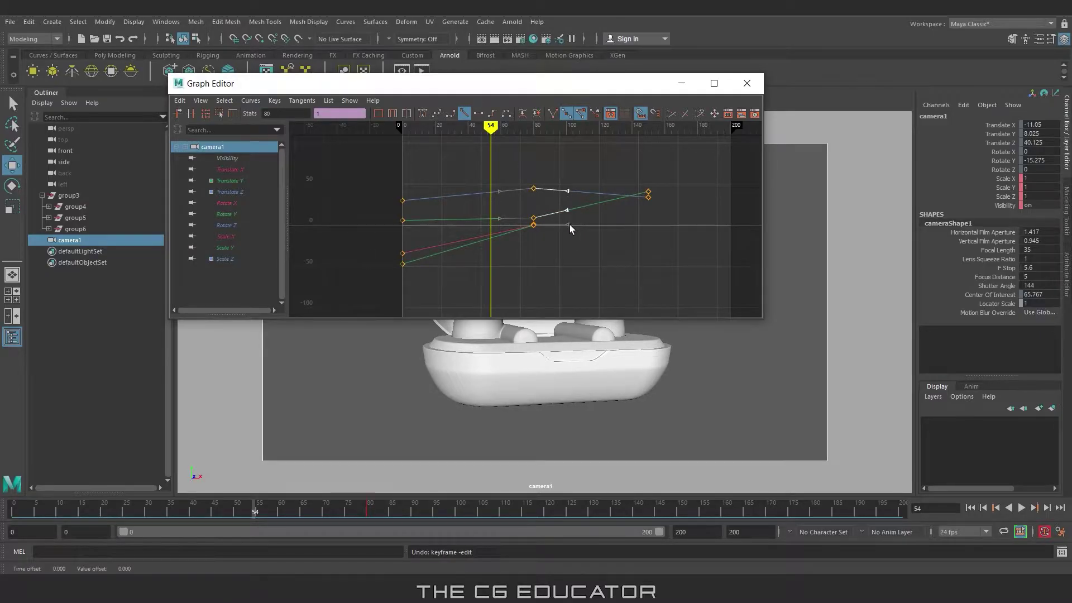
pyautogui.moveTo(641, 225); pyautogui.dragTo(641, 225)
pyautogui.click(450, 114)
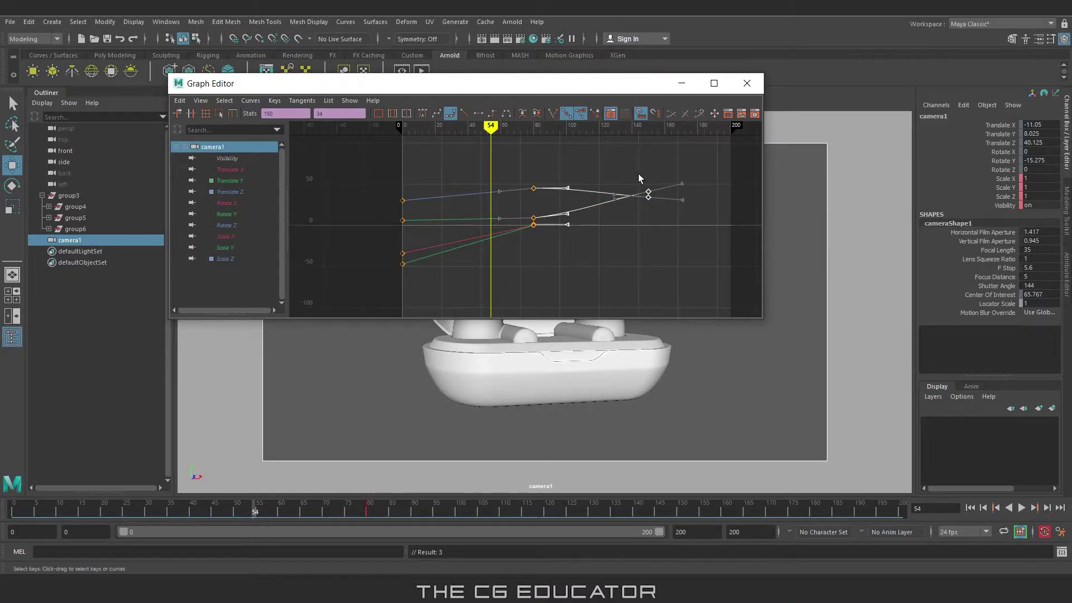
pyautogui.click(682, 85)
pyautogui.click(1021, 508)
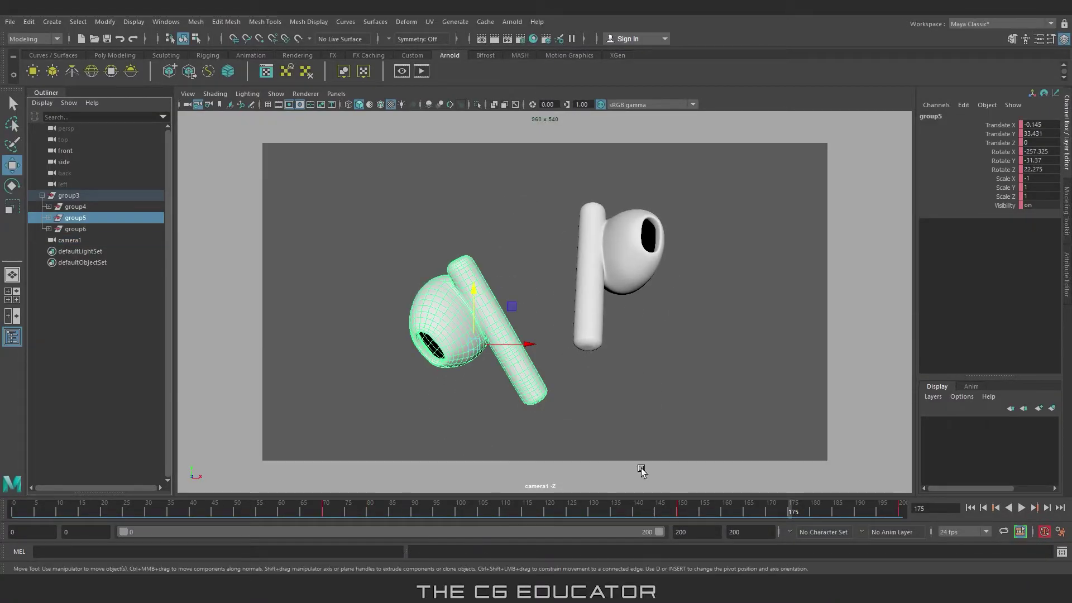
# At frame 200, rotate the group5 earbud and turn group4 to about X -311 and Y -12, and preview the animation.
pyautogui.click(901, 508)
pyautogui.click(1002, 160)
pyautogui.moveTo(450, 366); pyautogui.dragTo(505, 329)
pyautogui.click(76, 207)
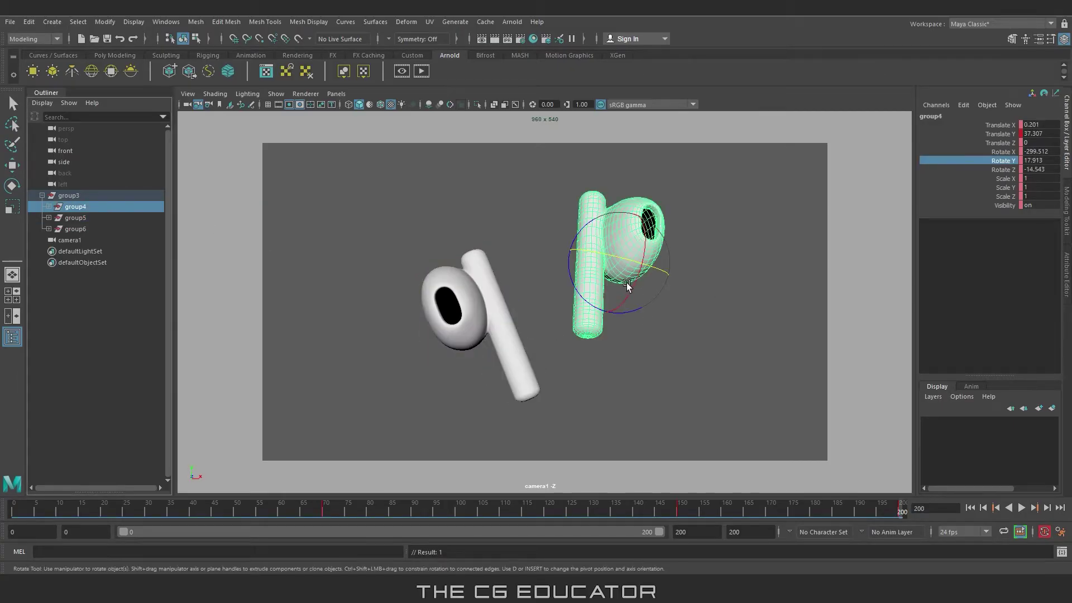
pyautogui.moveTo(627, 283); pyautogui.dragTo(590, 249)
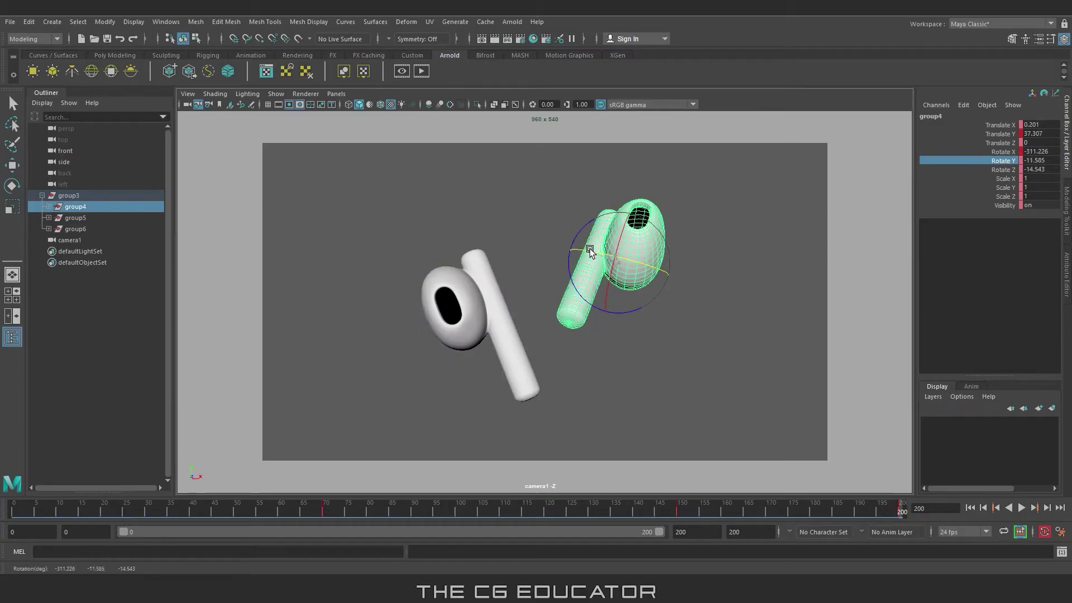
pyautogui.click(1021, 507)
pyautogui.click(970, 507)
# Change the tangent type of both earbuds' last animation keys in the Graph Editor and replay the animation.
pyautogui.keyDown('ctrl'); pyautogui.click(75, 218); pyautogui.keyUp('ctrl')
pyautogui.click(166, 22)
pyautogui.moveTo(190, 84)
pyautogui.click(302, 95)
pyautogui.moveTo(638, 158); pyautogui.dragTo(483, 279)
pyautogui.click(488, 112)
pyautogui.click(679, 84)
pyautogui.click(1021, 508)
# At frame 150, set the group4 earbud's Rotate X to -257 and Rotate Y to 18, and play the animation.
pyautogui.click(679, 507)
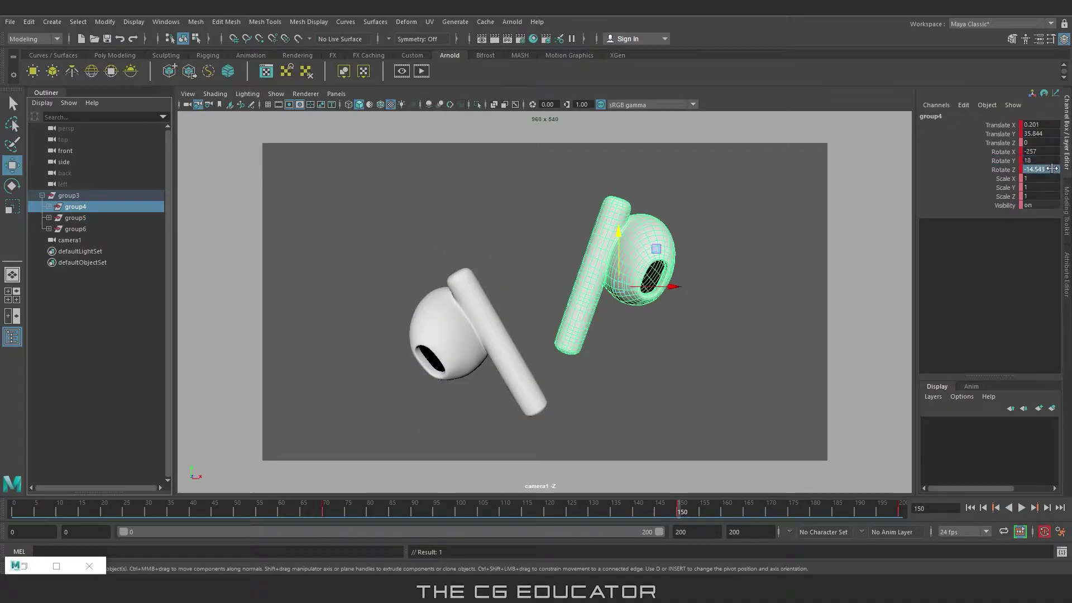
pyautogui.click(1045, 152)
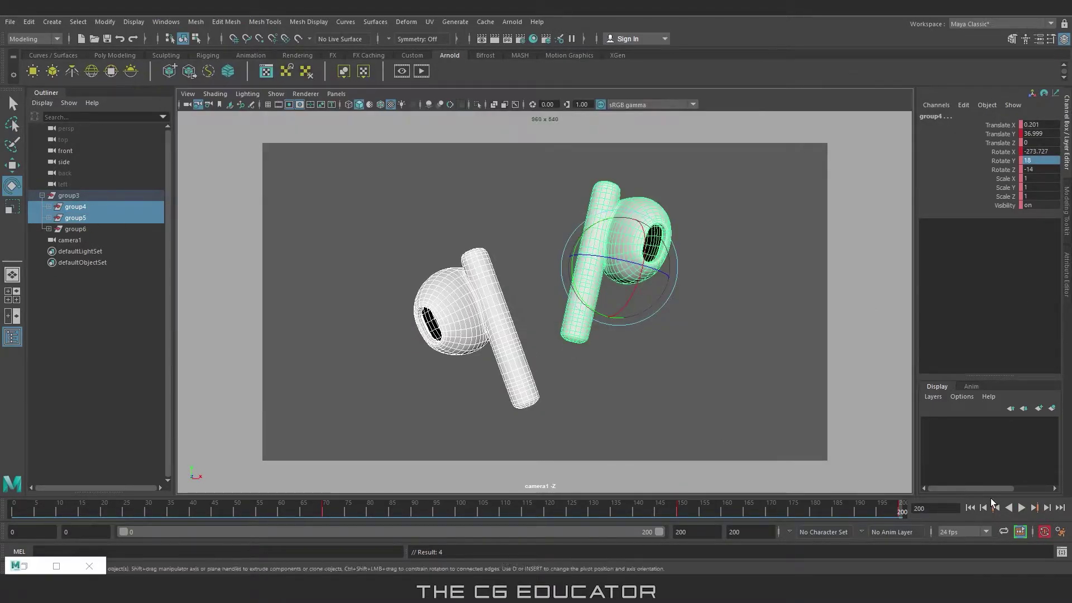
pyautogui.click(1021, 506)
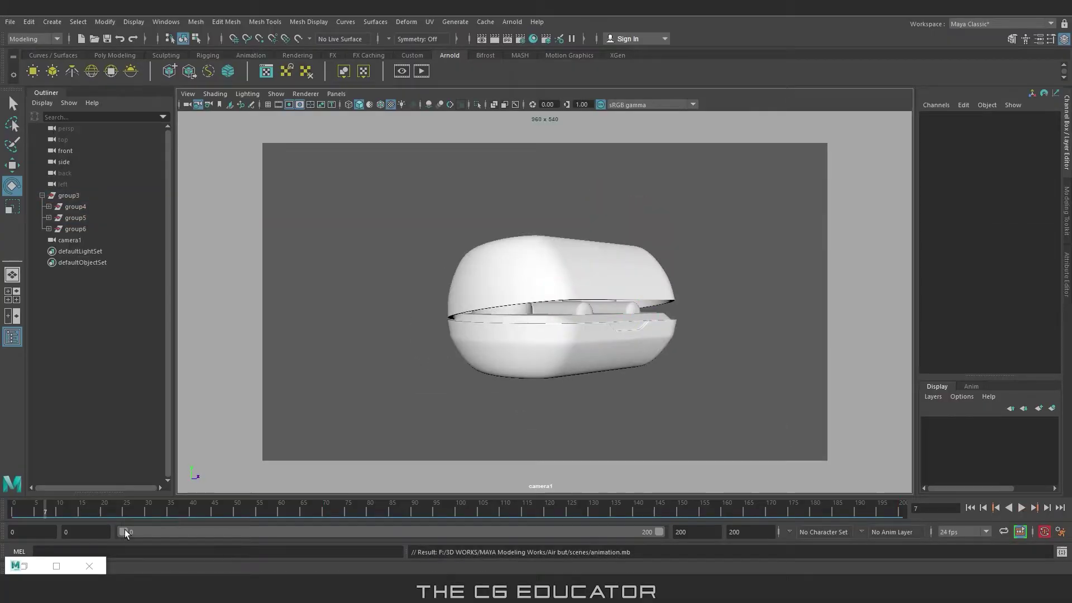
# Add an Arnold SkyDome light and connect a File texture to its color.
pyautogui.click(88, 565)
pyautogui.click(86, 76)
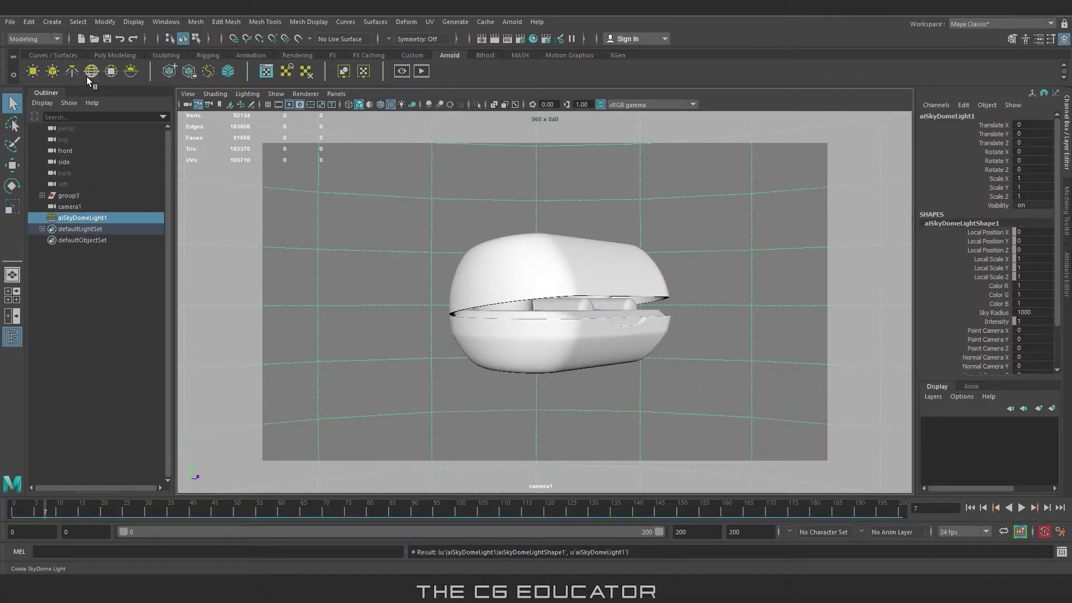
pyautogui.click(1040, 44)
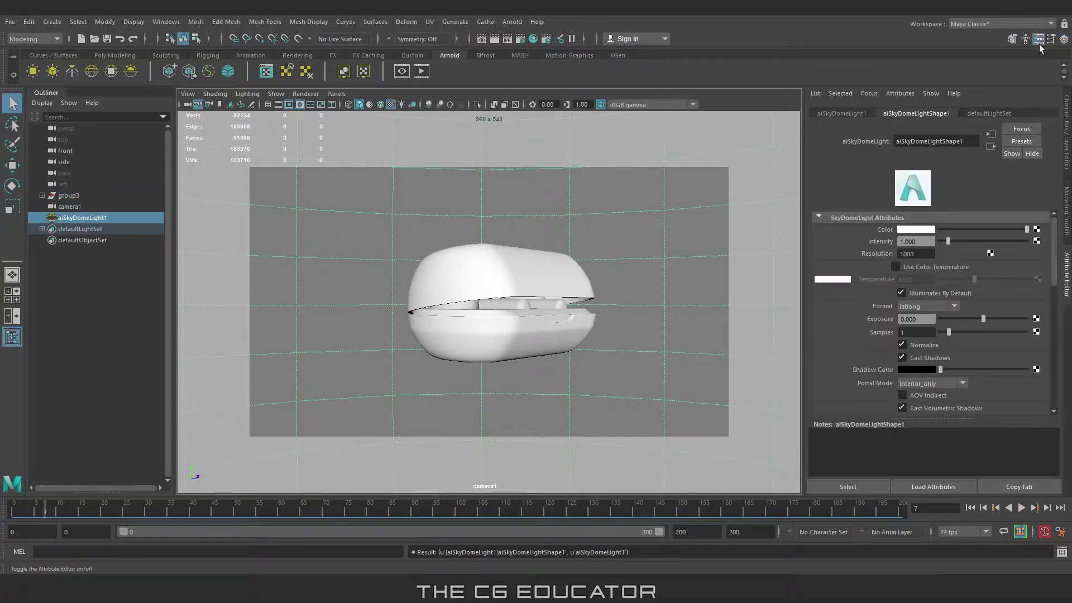
pyautogui.click(1036, 228)
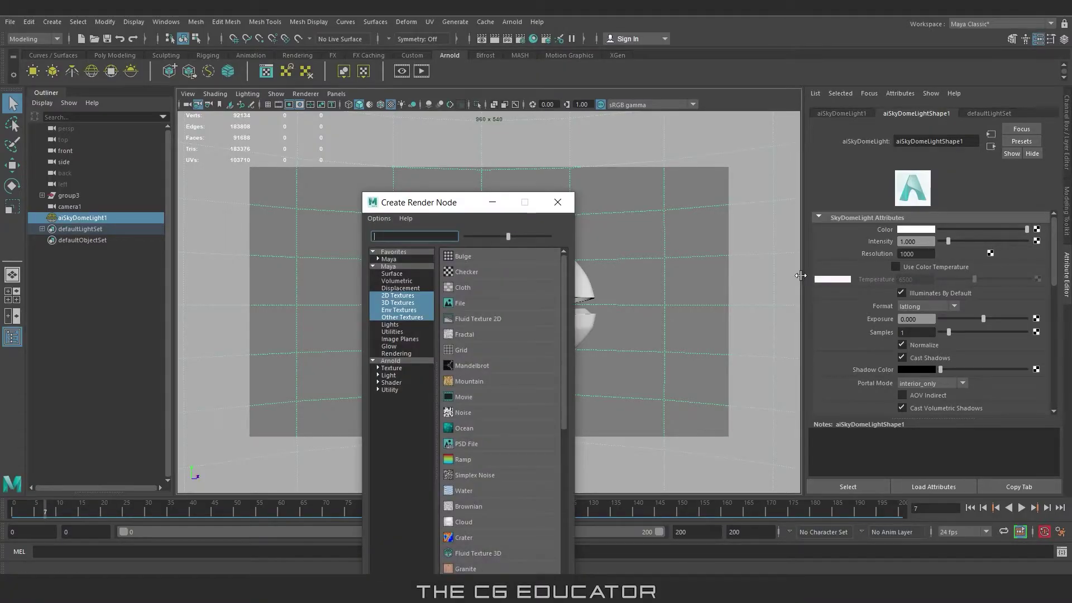
pyautogui.click(468, 296)
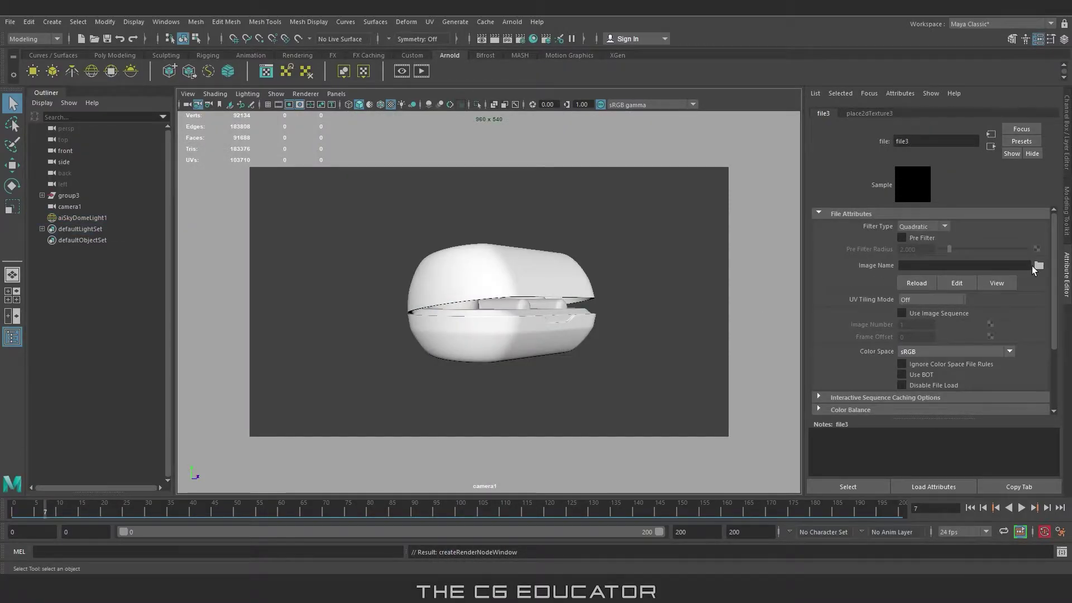
# Load hdri4.jpg from the HDRI images folder into the file texture and start an Arnold preview render.
pyautogui.click(1038, 266)
pyautogui.scroll(-5, 379, 327)
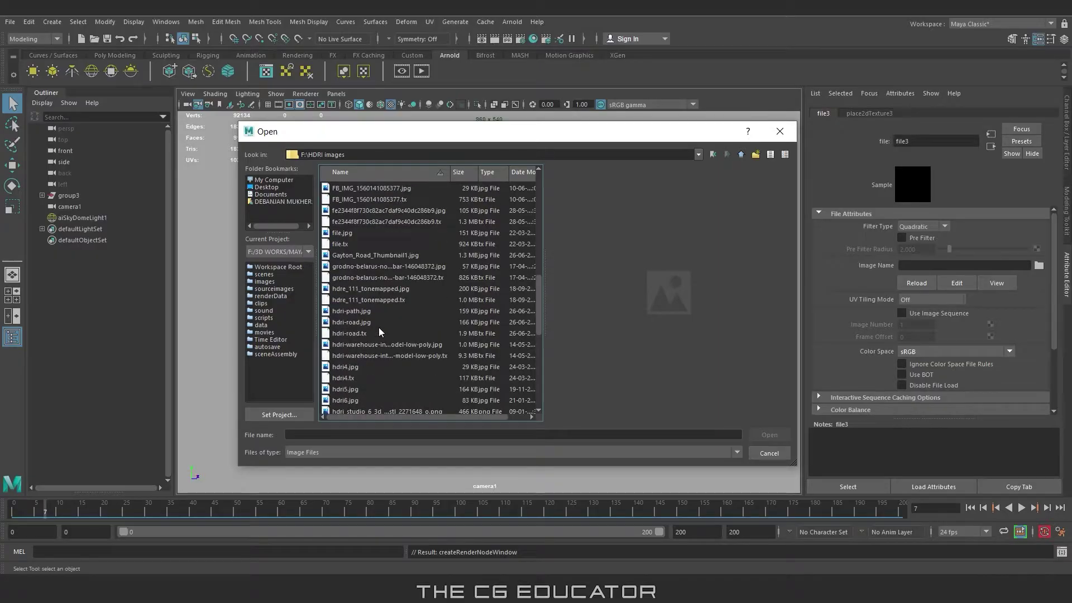
pyautogui.click(344, 333)
pyautogui.click(752, 431)
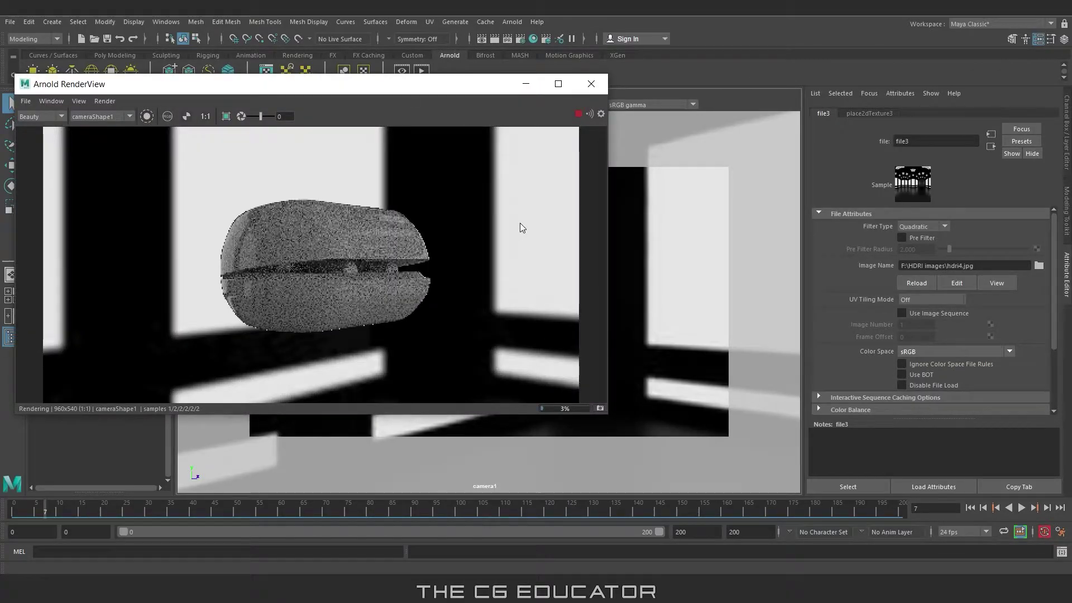
# Return to the sky dome light's attributes and try an intensity of 2 with exposures of 1 and 0.8.
pyautogui.click(990, 147)
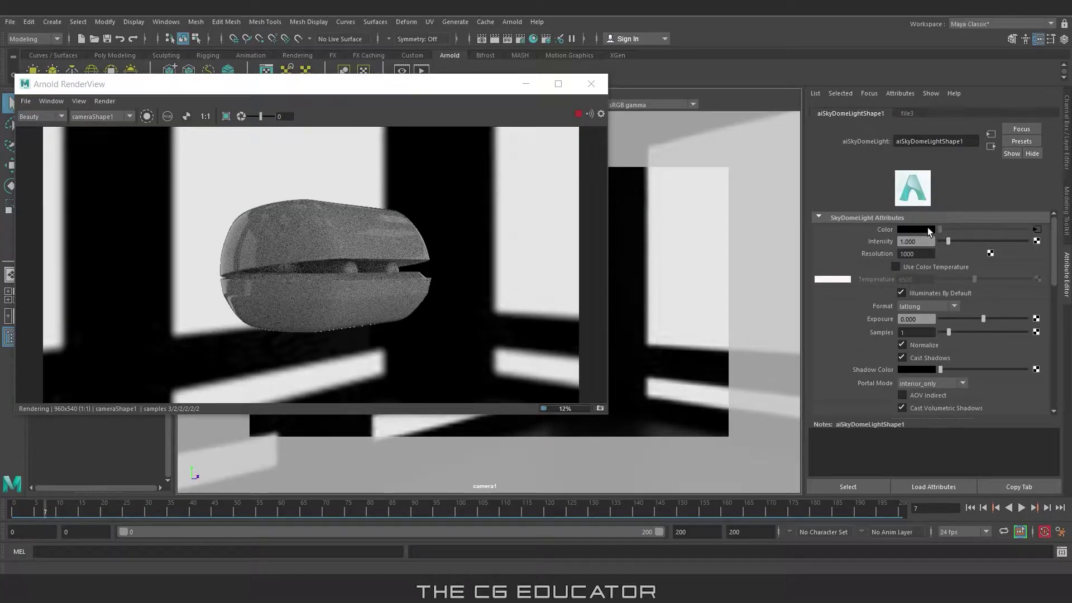
pyautogui.write('2')
pyautogui.press('Return')
pyautogui.moveTo(920, 319); pyautogui.dragTo(886, 320)
pyautogui.write('1')
pyautogui.press('Return')
pyautogui.write('.8')
pyautogui.press('Return')
# Set the sky dome light's intensity to 1.5, exposure to 1 and samples to 3.
pyautogui.moveTo(921, 241); pyautogui.dragTo(893, 241)
pyautogui.write('1.5')
pyautogui.press('Return')
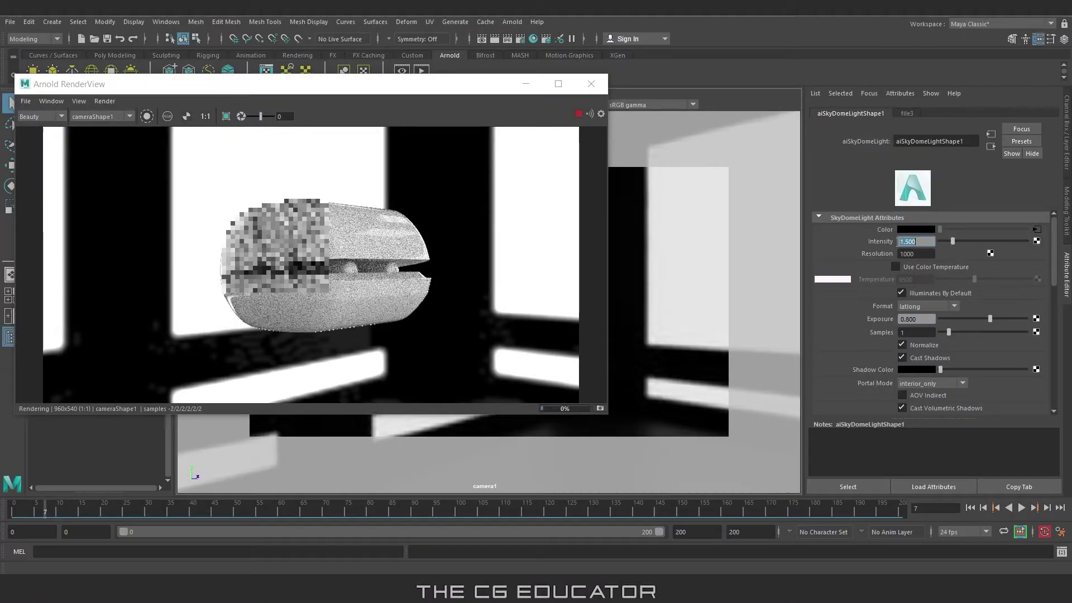
pyautogui.moveTo(921, 318); pyautogui.dragTo(893, 320)
pyautogui.write('1')
pyautogui.press('Return')
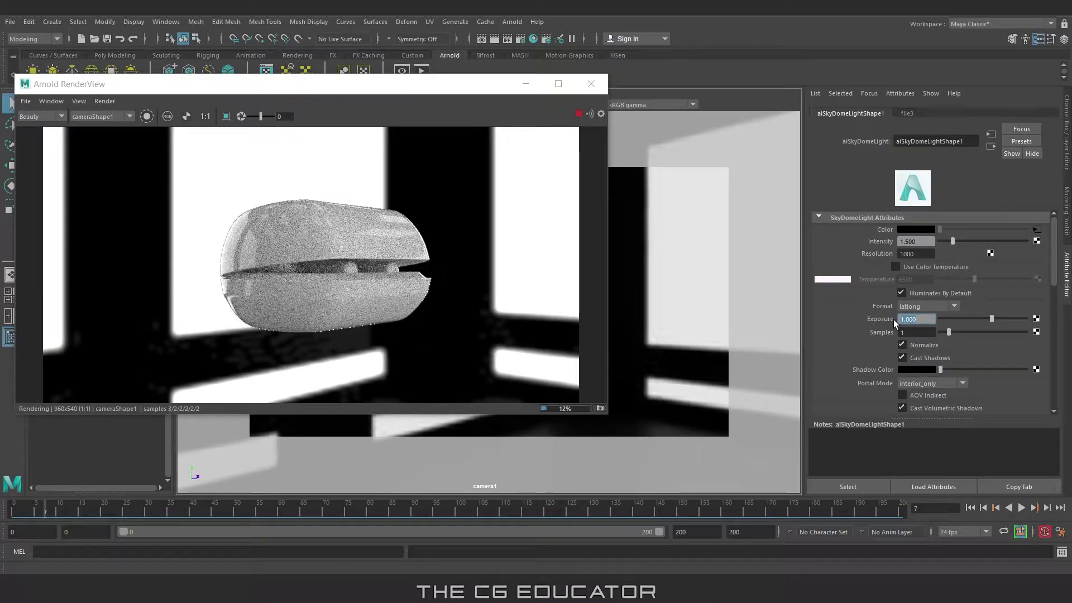
pyautogui.doubleClick(906, 332)
pyautogui.write('3')
pyautogui.press('Return')
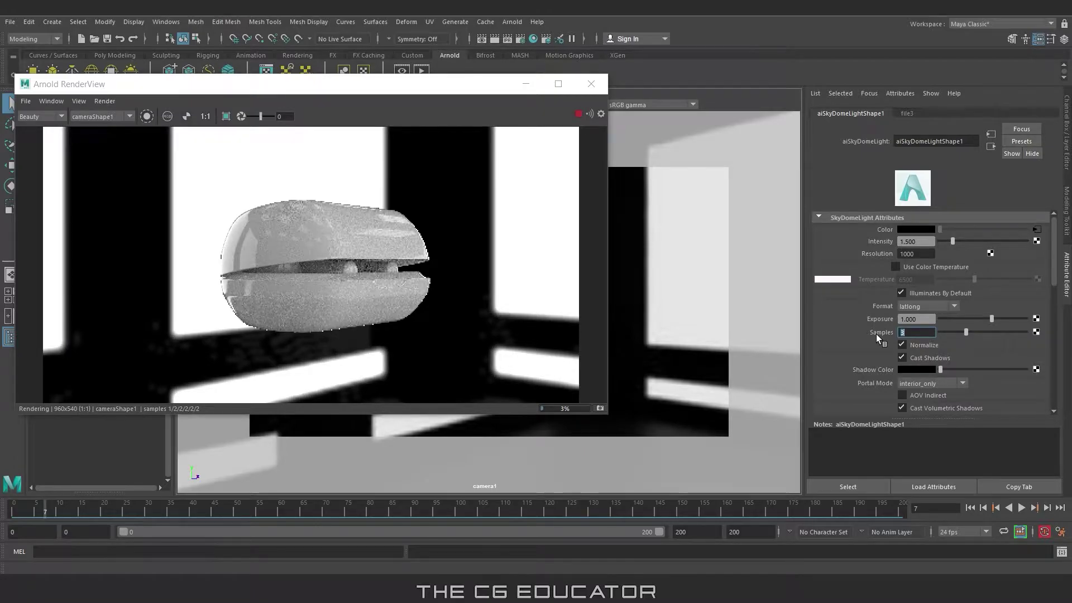
# Hide the sky dome from the camera with a Camera visibility of 0, and set its intensity to 1.8.
pyautogui.moveTo(1052, 263); pyautogui.dragTo(935, 301)
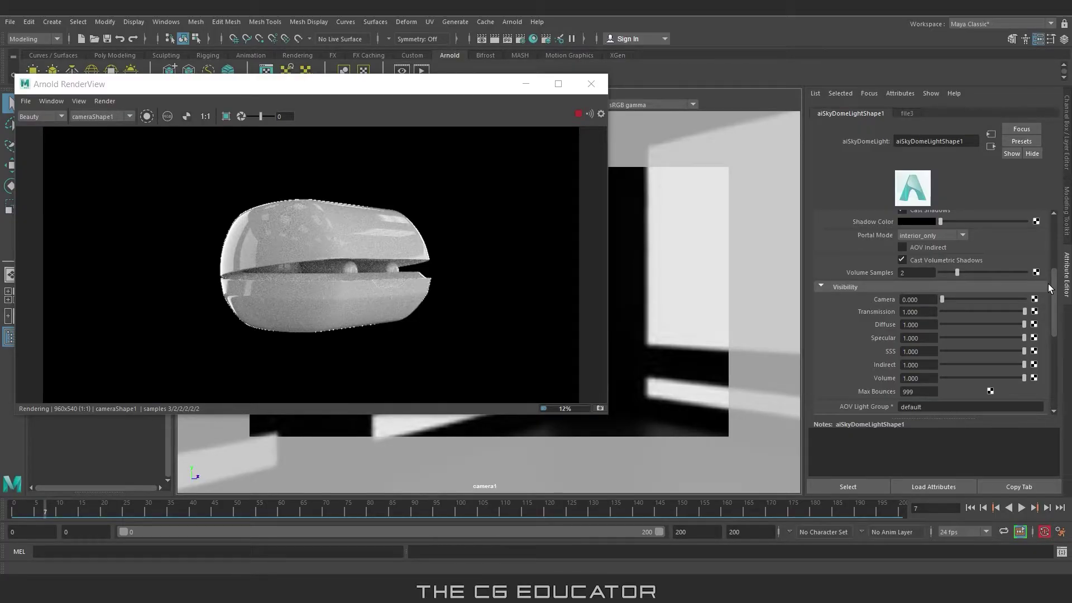
pyautogui.moveTo(1056, 290); pyautogui.dragTo(1061, 233)
pyautogui.write('1.8')
pyautogui.press('Return')
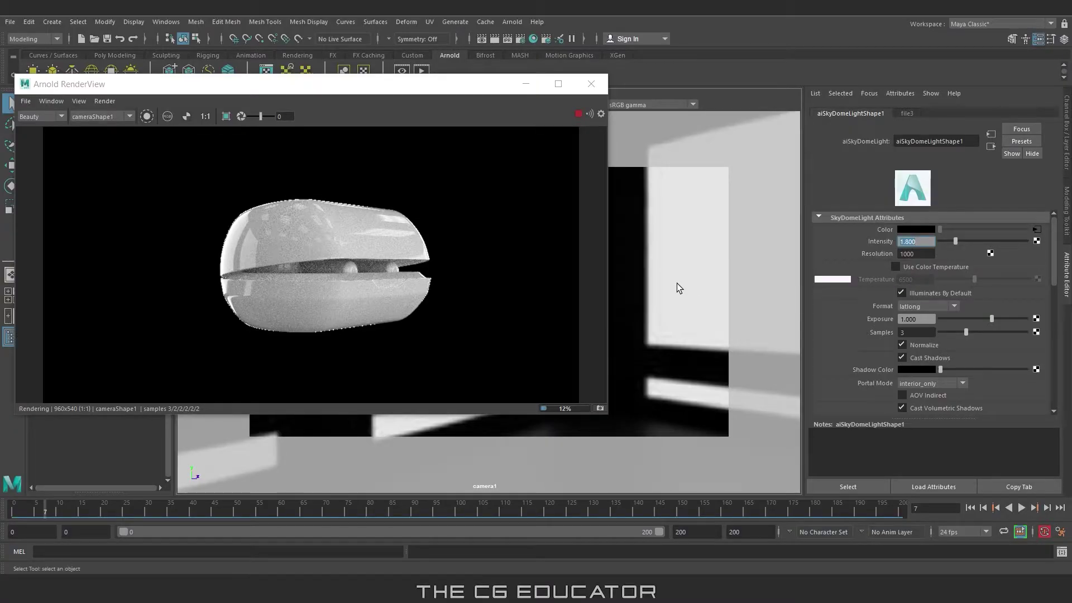
# In the render settings, enable Merge AOVs for the exr output and set Frame/Animation ext to name#.ext.
pyautogui.moveTo(485, 88); pyautogui.dragTo(518, 127)
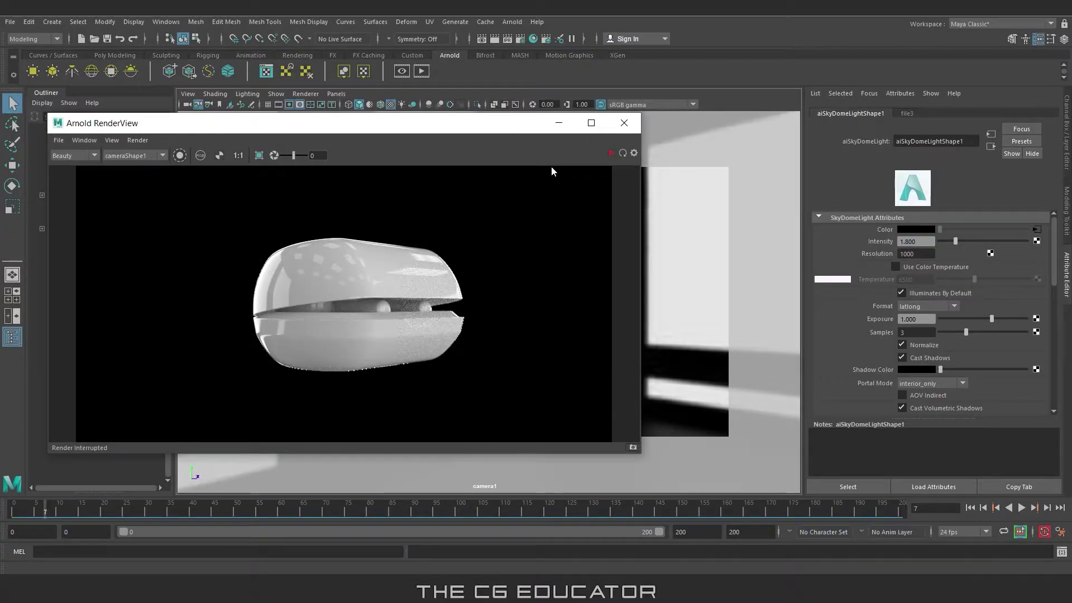
pyautogui.click(521, 42)
pyautogui.moveTo(446, 124); pyautogui.dragTo(692, 126)
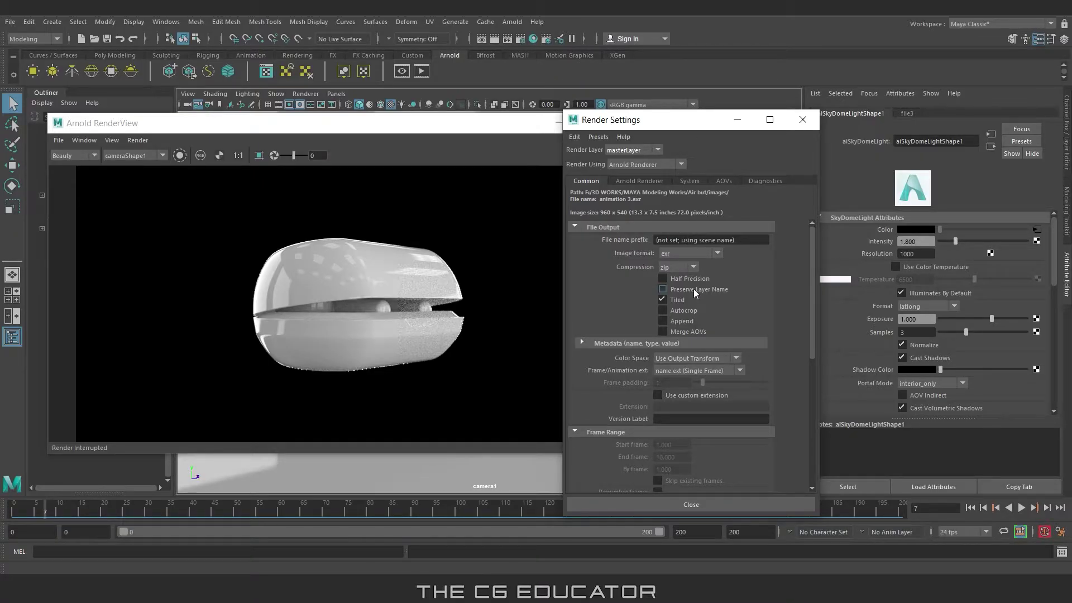
pyautogui.scroll(-3, 718, 277)
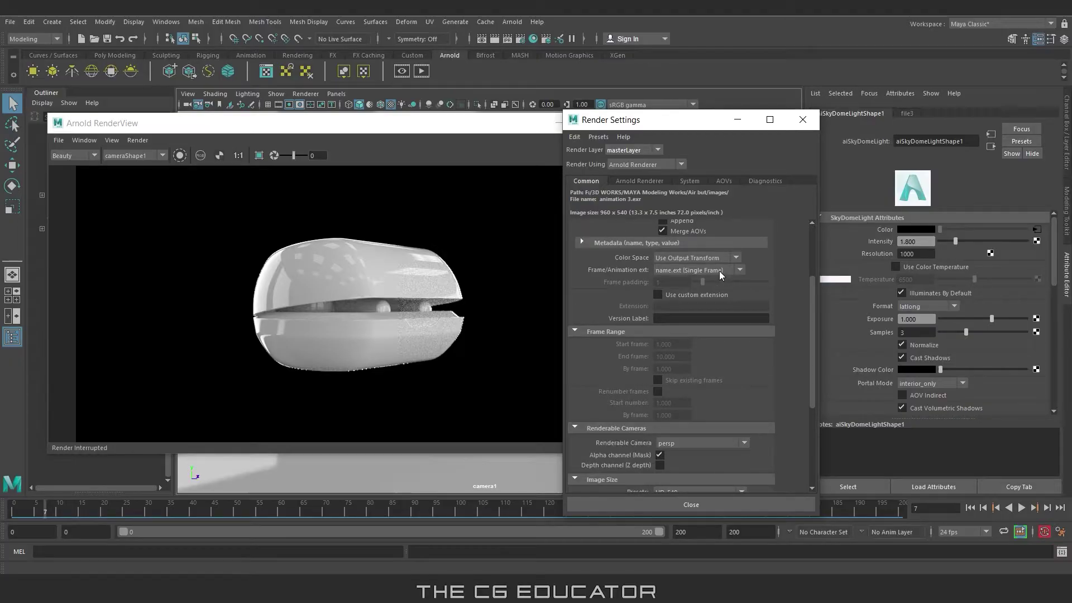
pyautogui.click(719, 270)
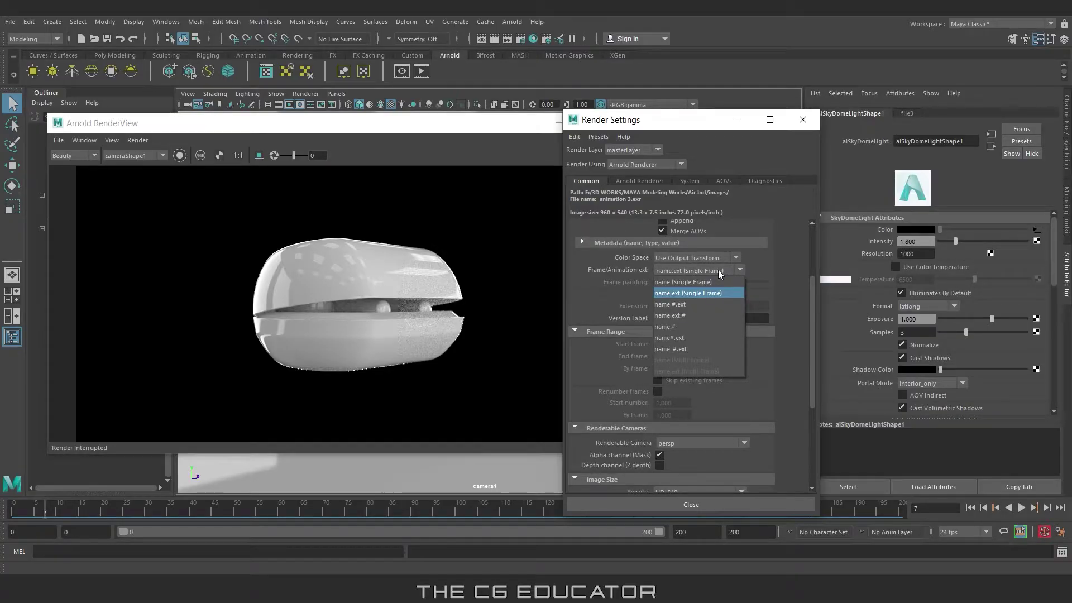
pyautogui.click(682, 336)
# Set the render frame range to start at frame 0 and end at frame 200.
pyautogui.doubleClick(678, 343)
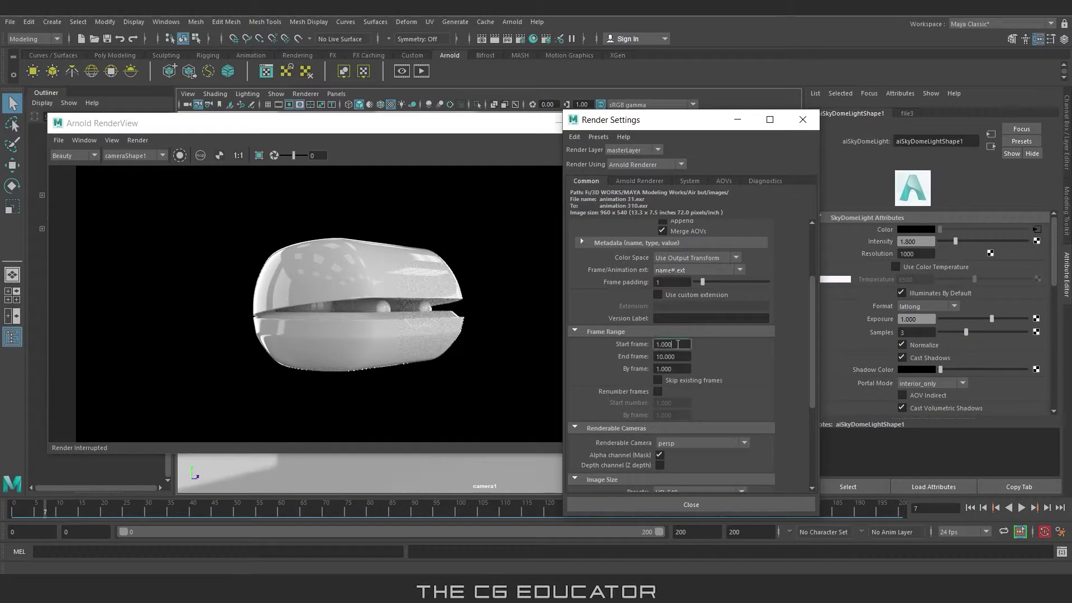
pyautogui.write('0')
pyautogui.doubleClick(678, 355)
pyautogui.press('Return')
# Make camera1 the renderable camera and choose the HD_1080 image size preset.
pyautogui.scroll(-3, 711, 403)
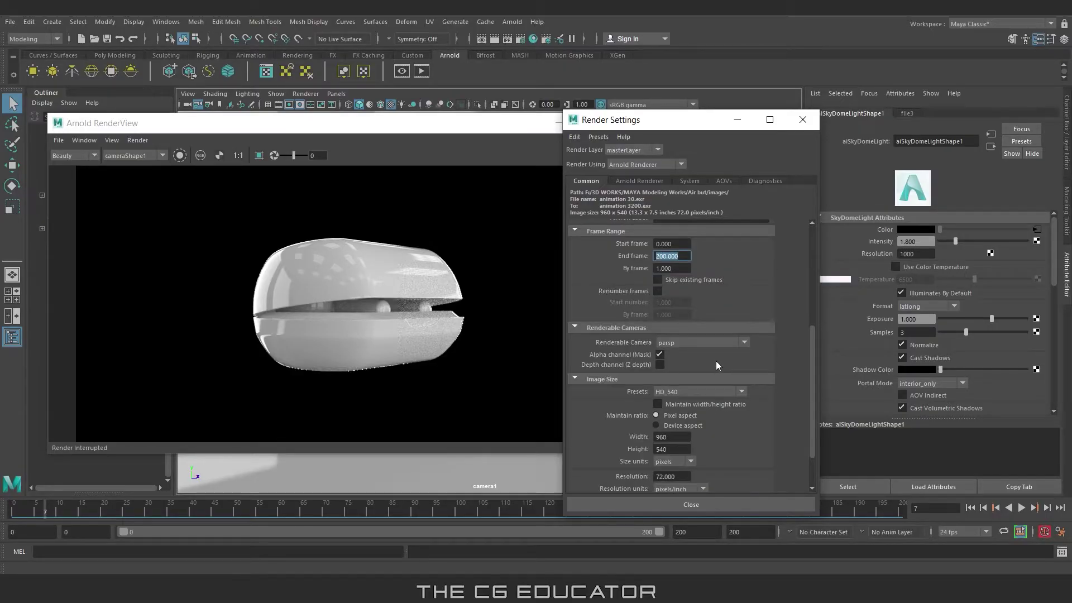
pyautogui.click(714, 341)
pyautogui.click(696, 367)
pyautogui.click(692, 392)
pyautogui.scroll(-2, 697, 455)
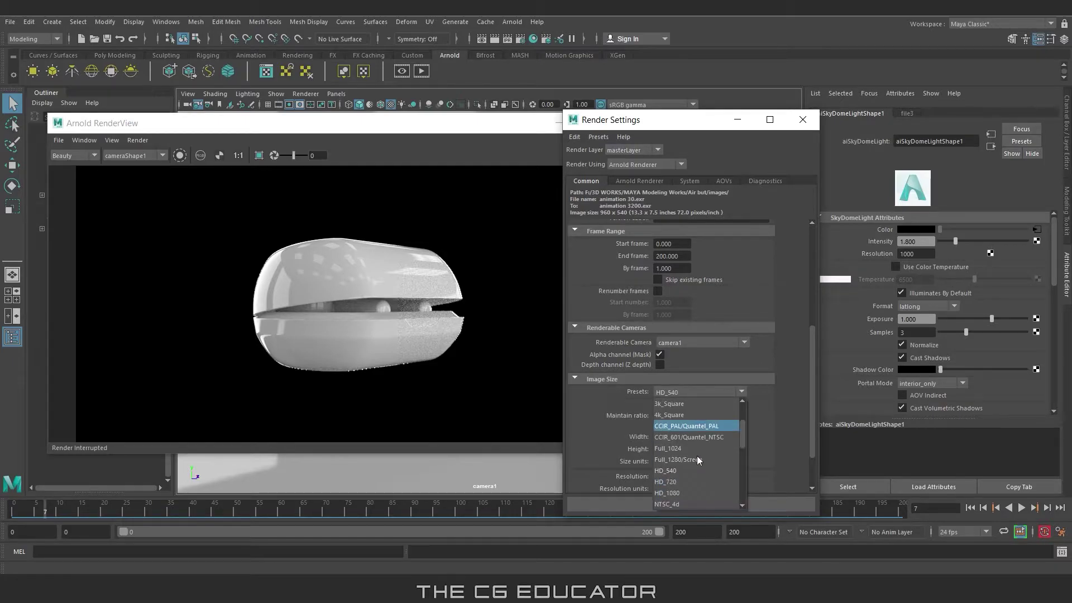
pyautogui.click(674, 487)
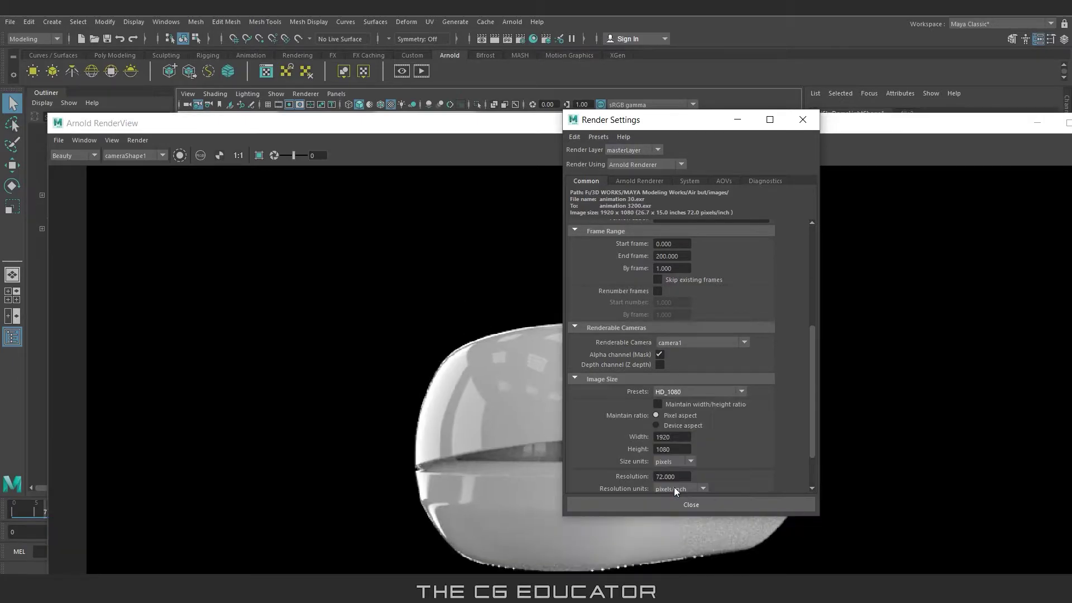
# Set the Arnold sampling to Camera (AA) 4, Diffuse 3 and Specular 3.
pyautogui.click(639, 180)
pyautogui.click(657, 241)
pyautogui.doubleClick(658, 241)
pyautogui.write('4')
pyautogui.press('Tab')
pyautogui.write('3')
pyautogui.press('Tab')
pyautogui.write('3')
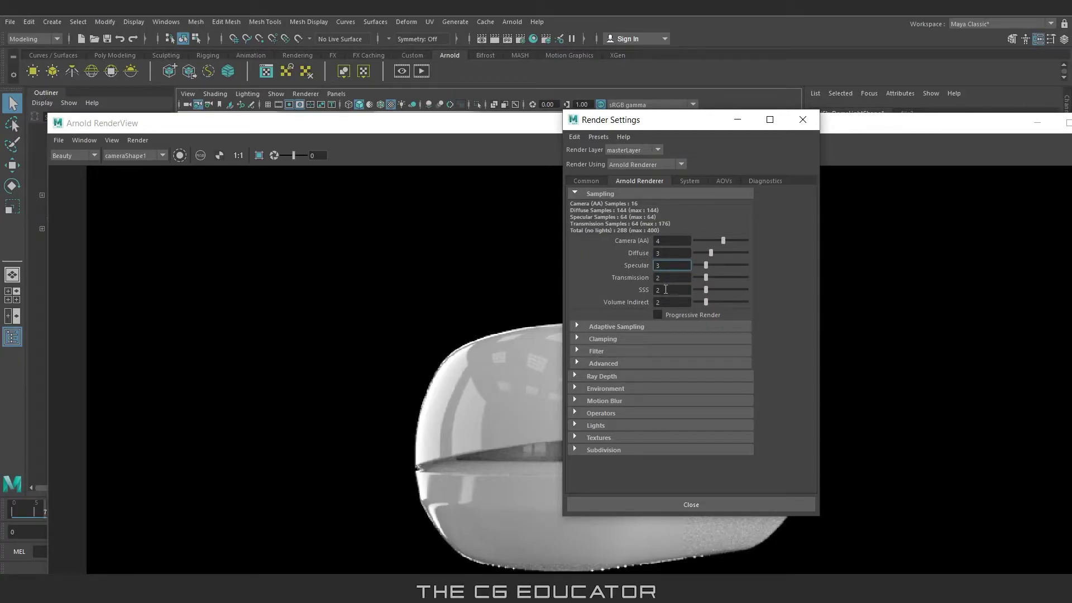
# Check the render device settings and add the RGBA AOV.
pyautogui.click(689, 181)
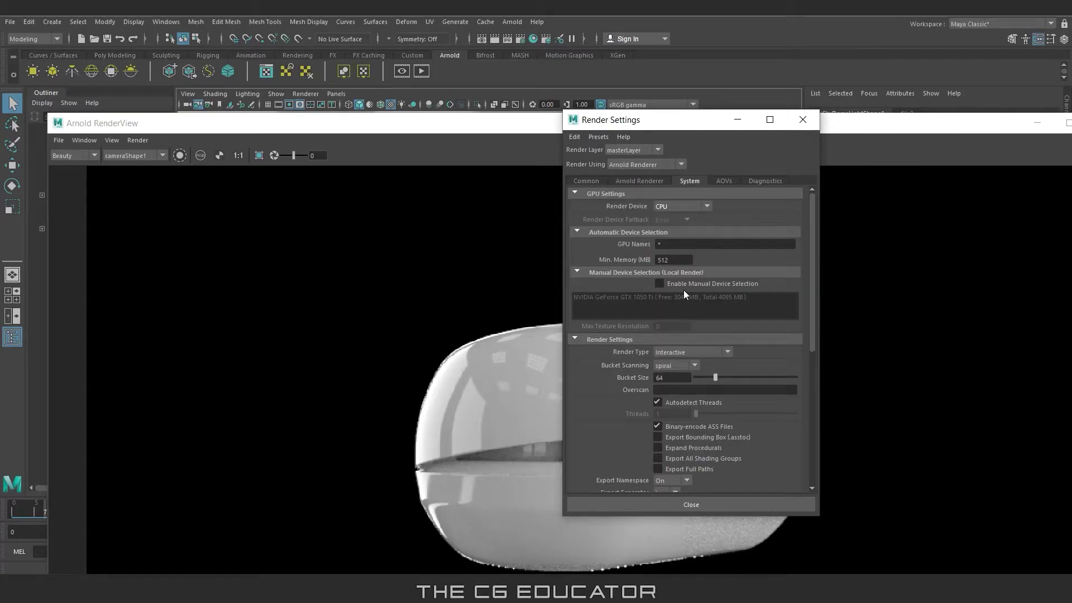
pyautogui.click(684, 282)
pyautogui.click(724, 181)
pyautogui.click(584, 330)
pyautogui.click(615, 372)
# Review the common output settings and the Arnold sampling settings, and close the render windows.
pyautogui.click(588, 181)
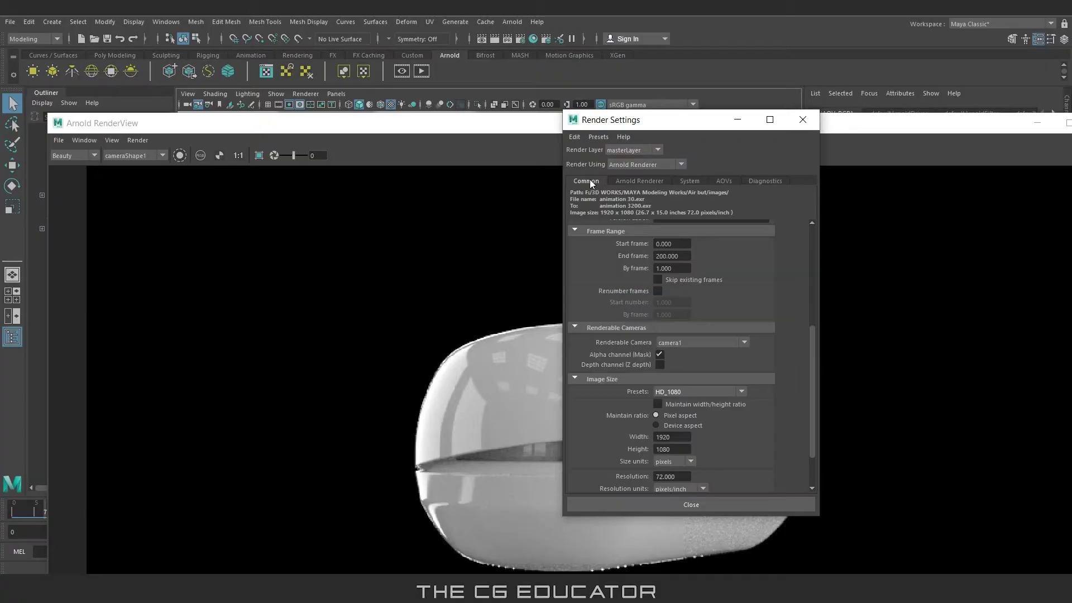
pyautogui.scroll(5, 735, 407)
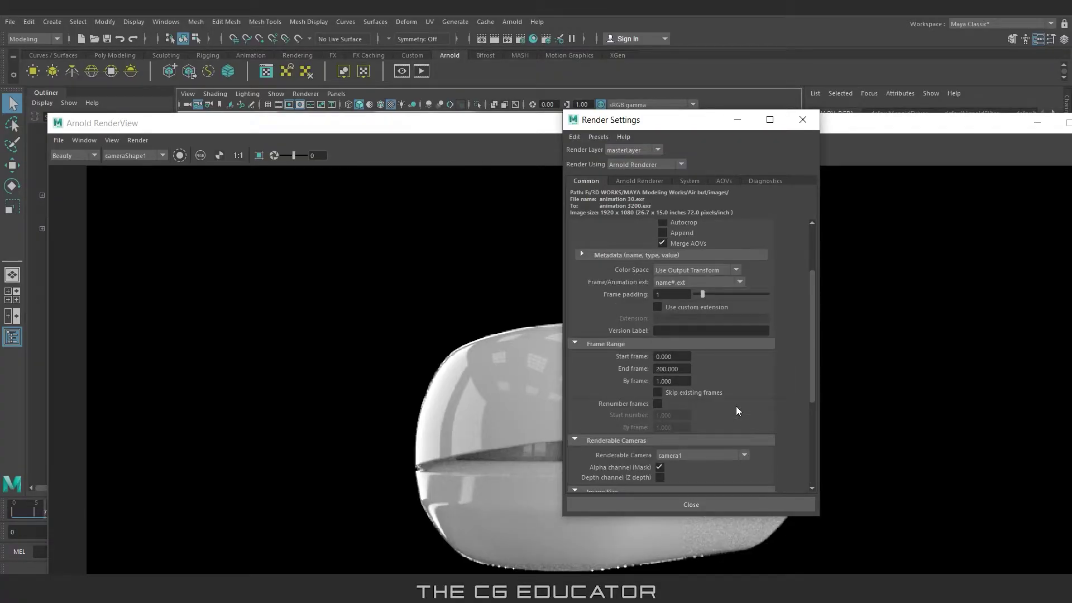
pyautogui.scroll(3, 735, 402)
pyautogui.click(639, 181)
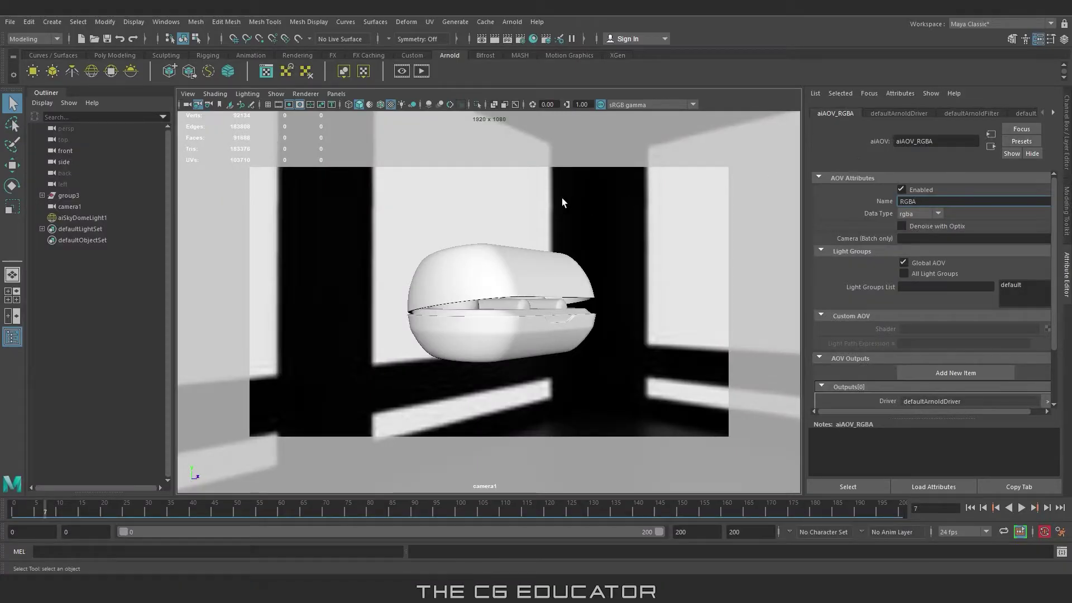
# Switch to the Rendering menu set and open the Render commands.
pyautogui.click(56, 39)
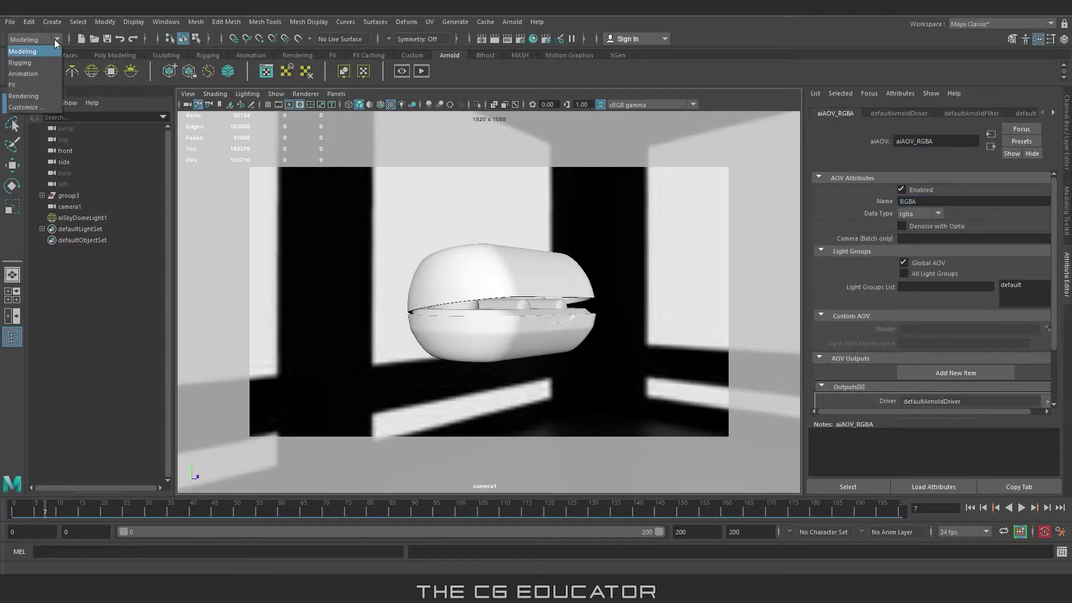
pyautogui.click(37, 96)
pyautogui.click(296, 21)
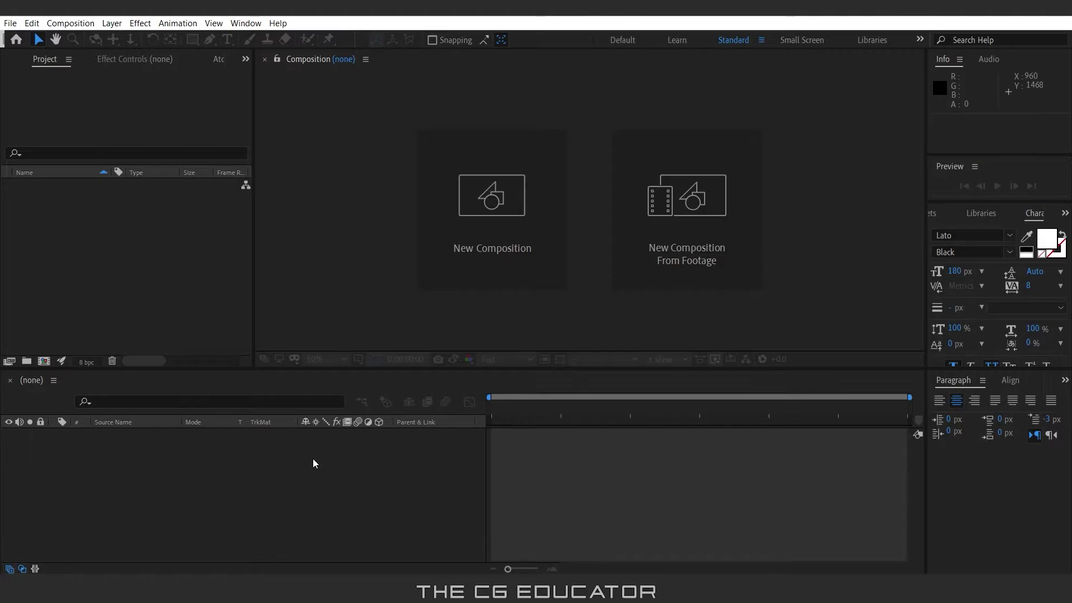
# Switch to After Effects, import the scene0 file as an OpenEXR sequence, and create a composition from that footage.
pyautogui.doubleClick(117, 260)
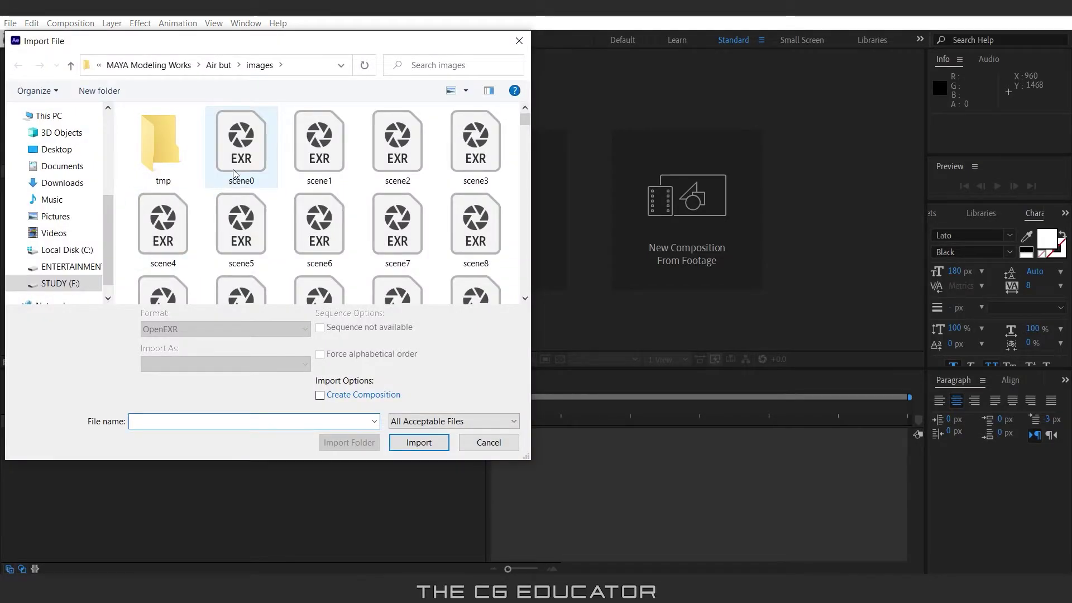
pyautogui.click(241, 163)
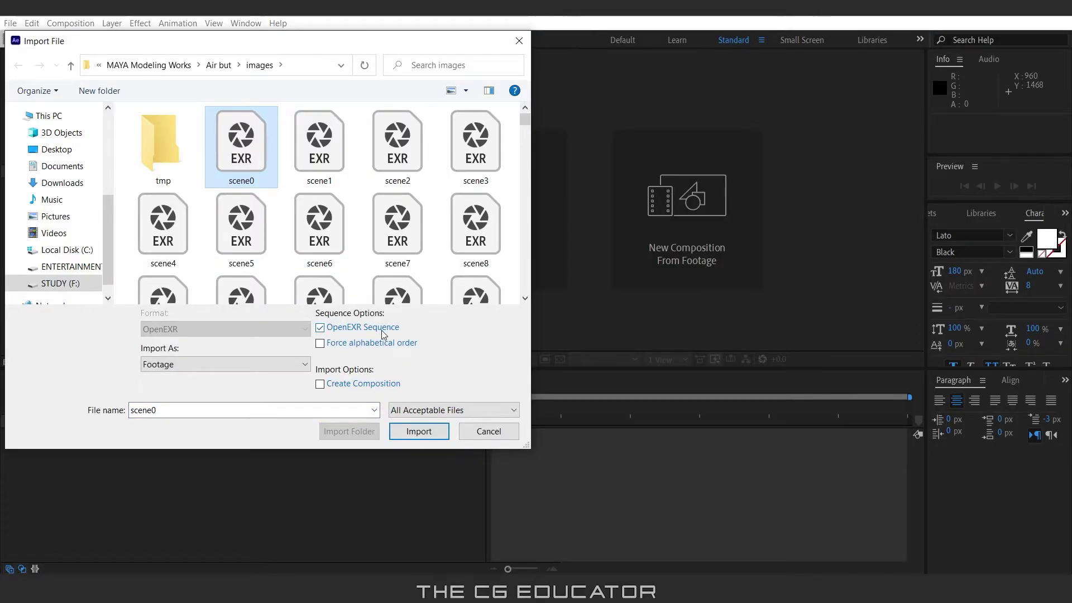
pyautogui.click(416, 433)
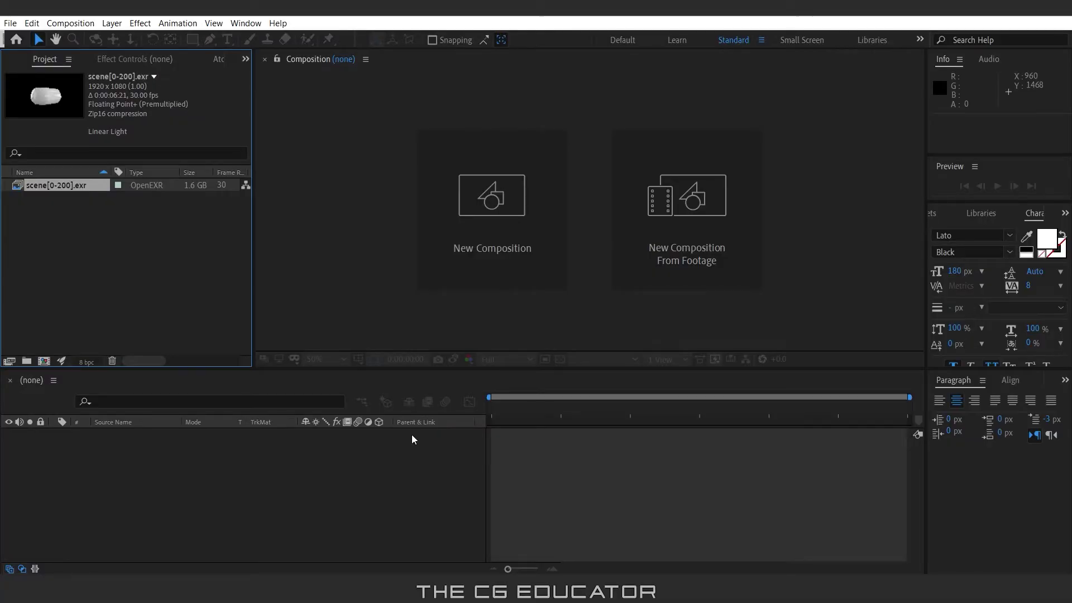
pyautogui.moveTo(55, 190); pyautogui.dragTo(44, 361)
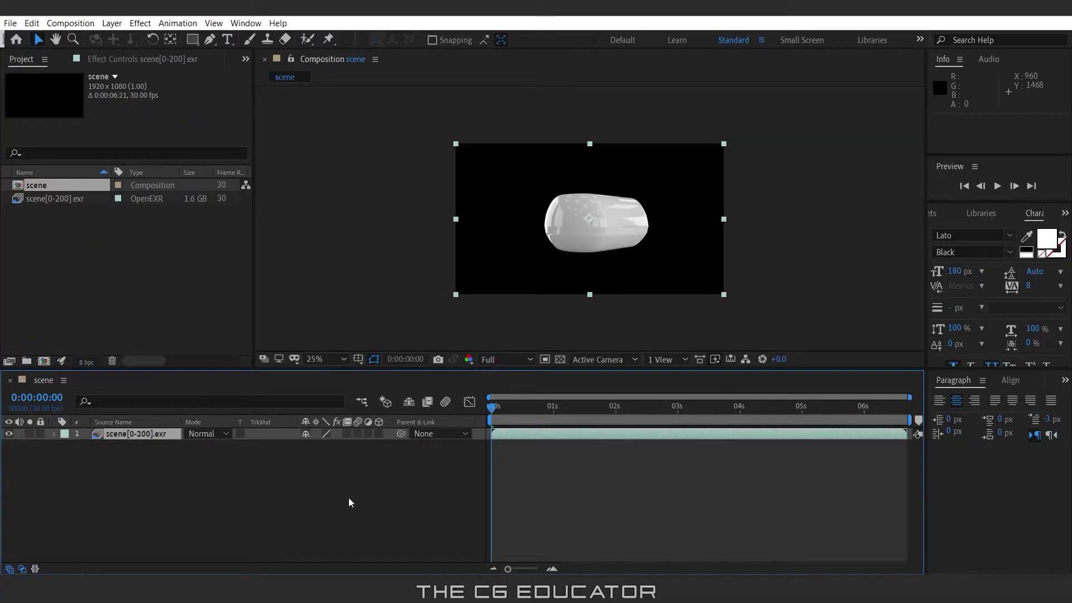
# Keyframe the EXR layer's Position at 3 seconds and move the layer horizontally to 1300, 540 at 4 seconds.
pyautogui.moveTo(533, 407); pyautogui.dragTo(679, 414)
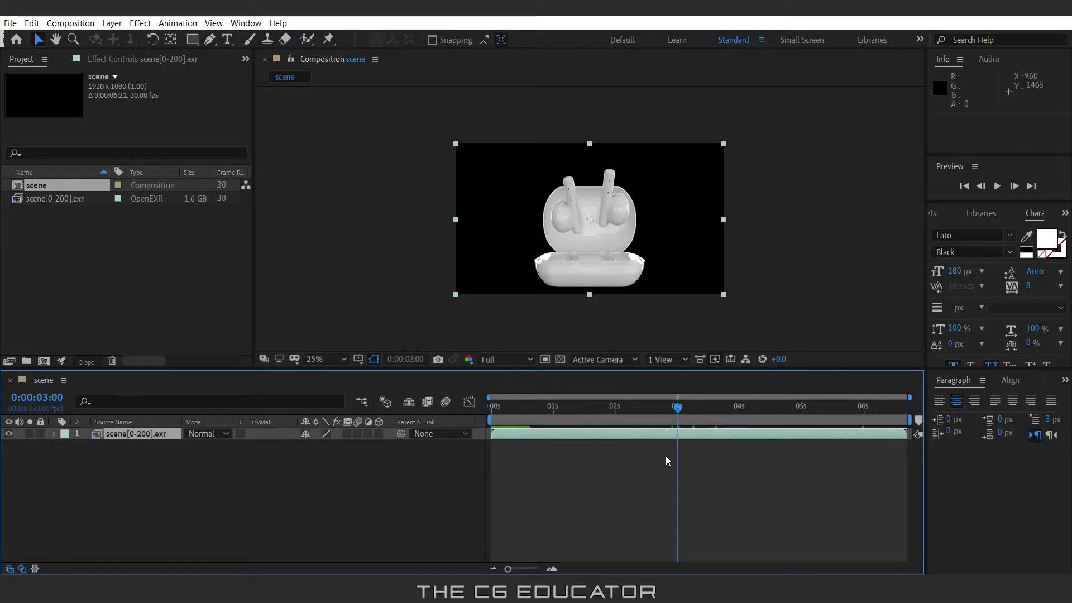
pyautogui.press('p')
pyautogui.click(90, 447)
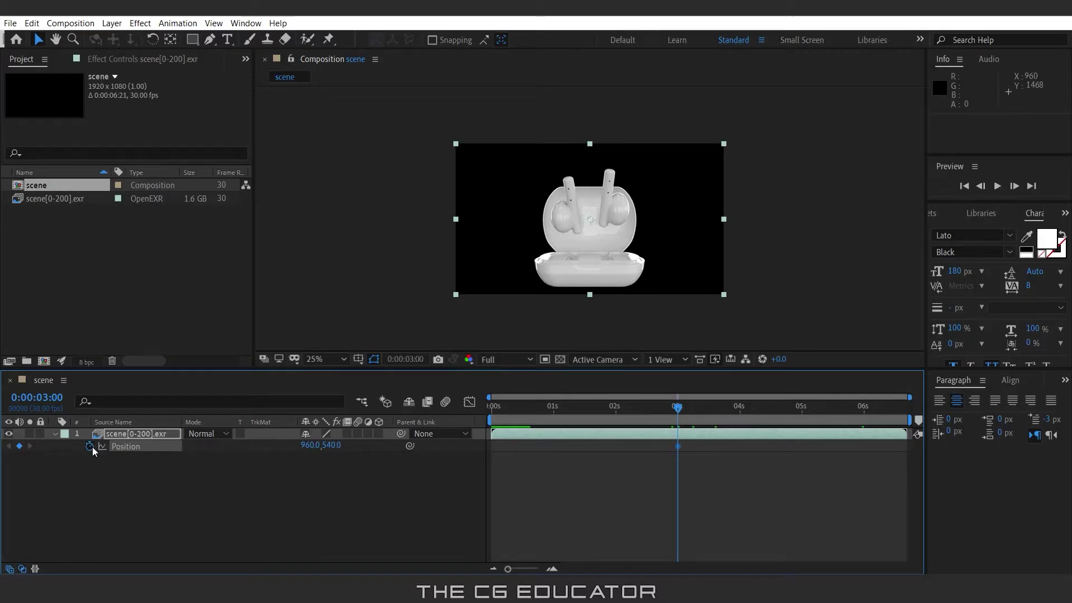
pyautogui.moveTo(677, 408); pyautogui.dragTo(739, 408)
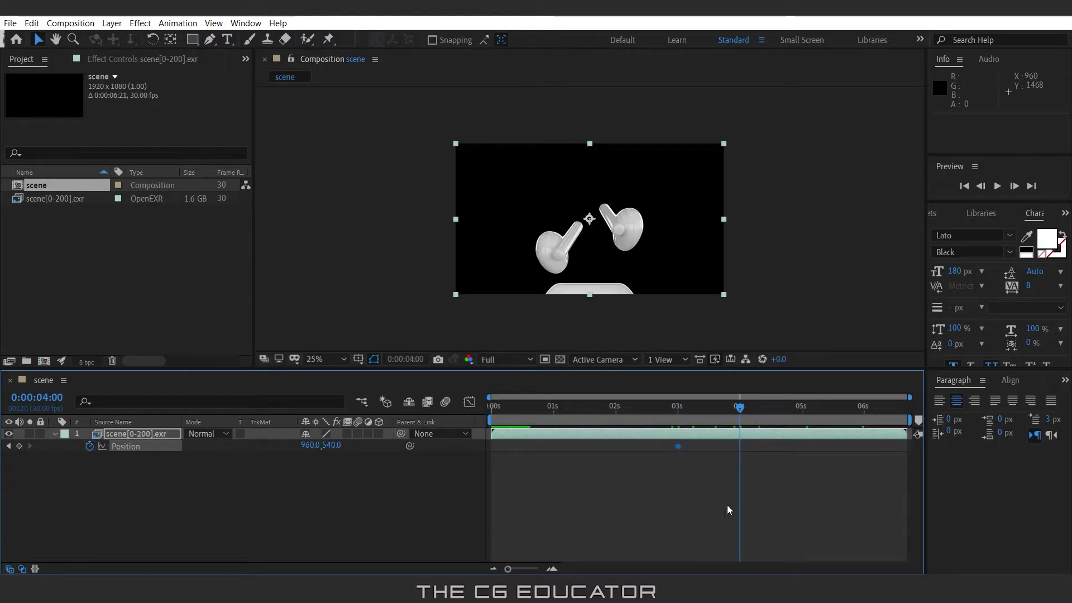
pyautogui.moveTo(308, 445); pyautogui.dragTo(584, 465)
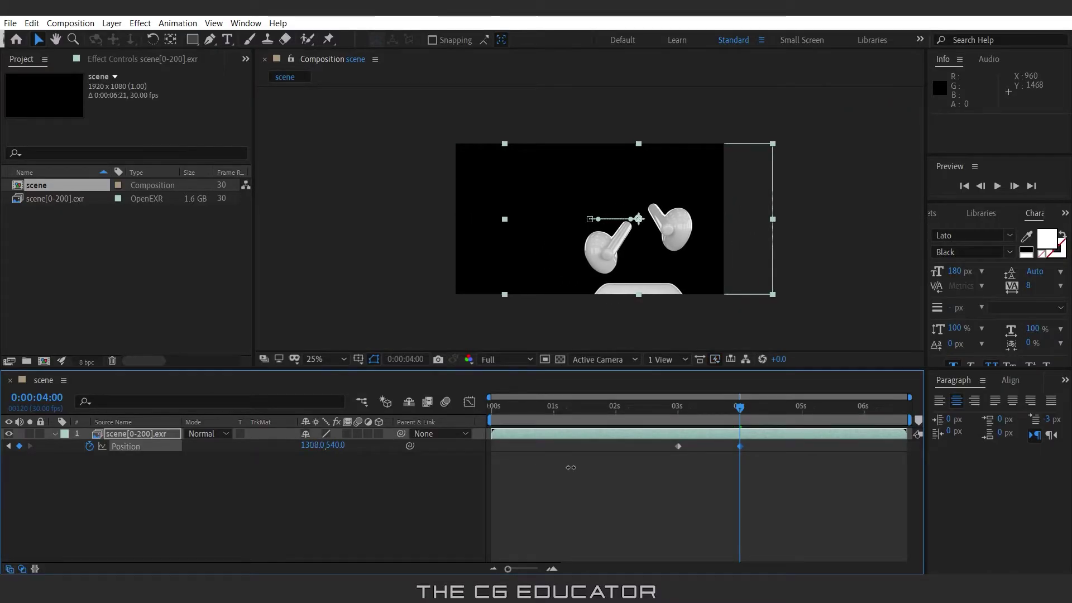
# Preview the earbud slide and apply Easy Ease to both Position keyframes.
pyautogui.moveTo(775, 406); pyautogui.dragTo(692, 410)
pyautogui.press('space')
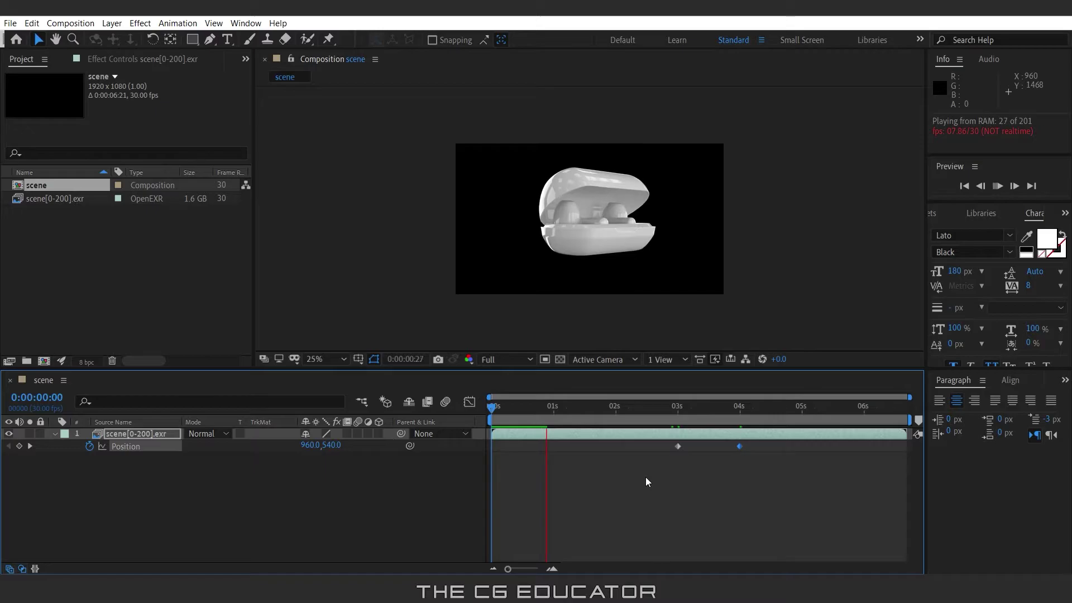
pyautogui.moveTo(645, 477); pyautogui.dragTo(748, 445)
pyautogui.press('F9')
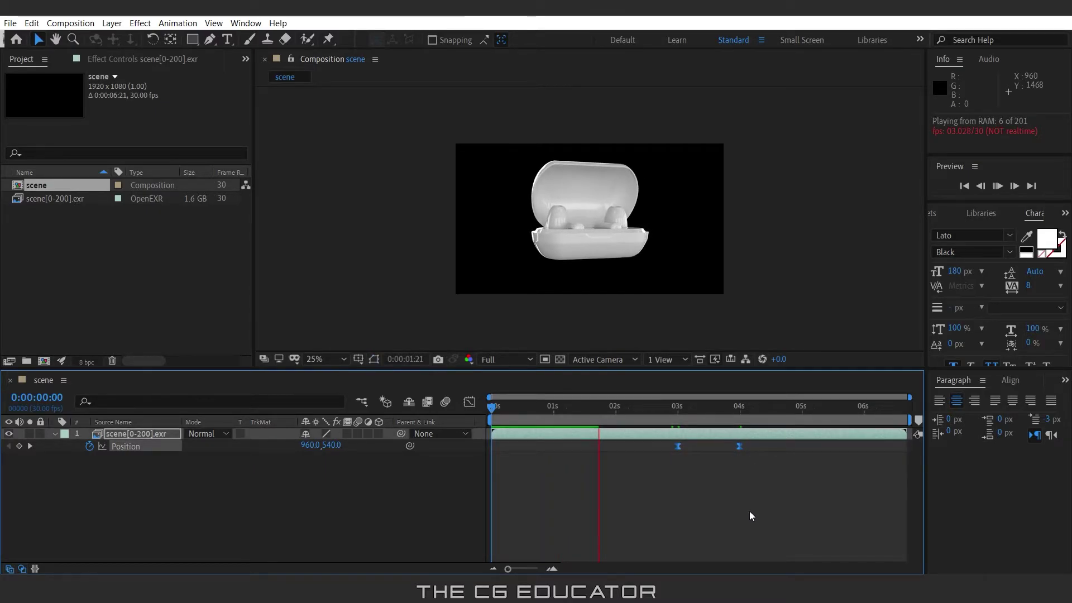
# Move the first Position keyframe of the EXR layer to 1 second, previewing the slower slide.
pyautogui.moveTo(678, 445); pyautogui.dragTo(617, 451)
pyautogui.moveTo(634, 407); pyautogui.dragTo(490, 407)
pyautogui.press('space')
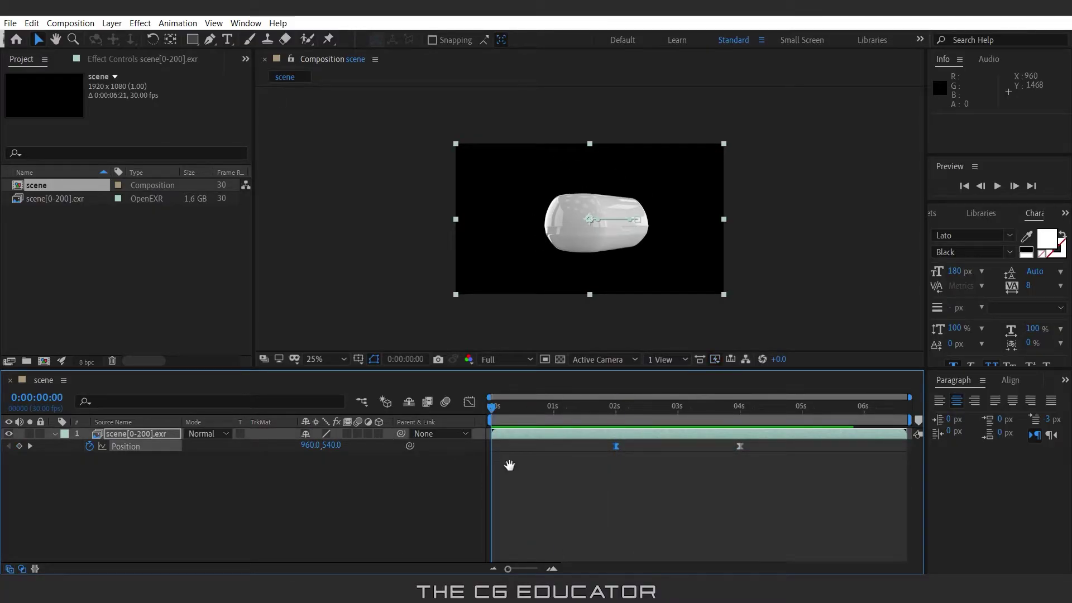
pyautogui.press('space')
pyautogui.moveTo(615, 446); pyautogui.dragTo(552, 449)
pyautogui.press('space')
pyautogui.click(774, 446)
# Go to 0:00:06:20 and add a text layer reading EARPOD in the empty area beside the earbuds.
pyautogui.moveTo(810, 408); pyautogui.dragTo(922, 420)
pyautogui.hotkey('ctrl', 't')
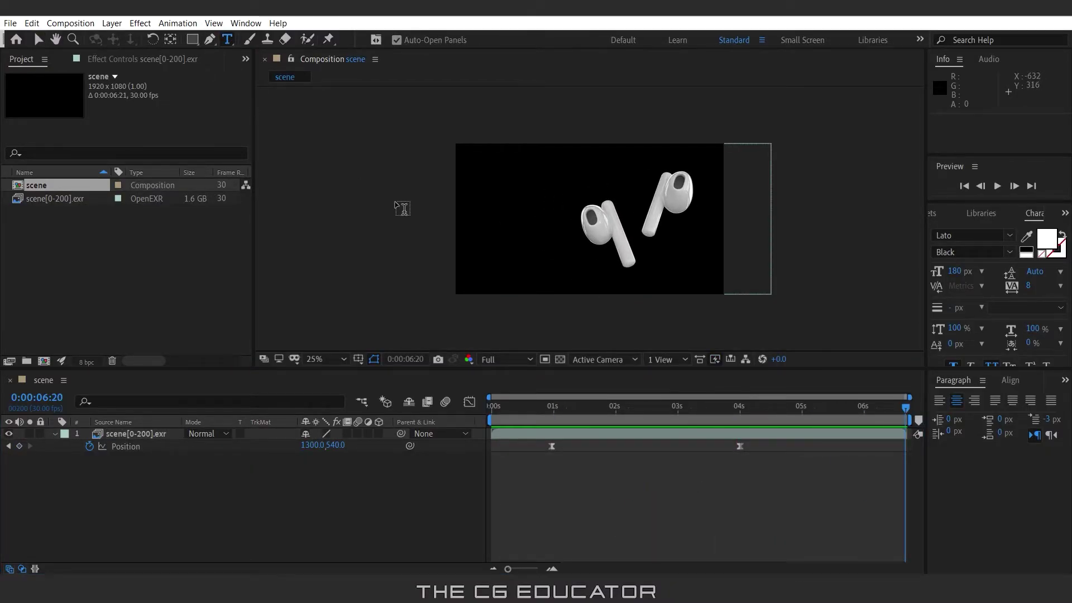
pyautogui.click(504, 220)
pyautogui.write('EARPOD')
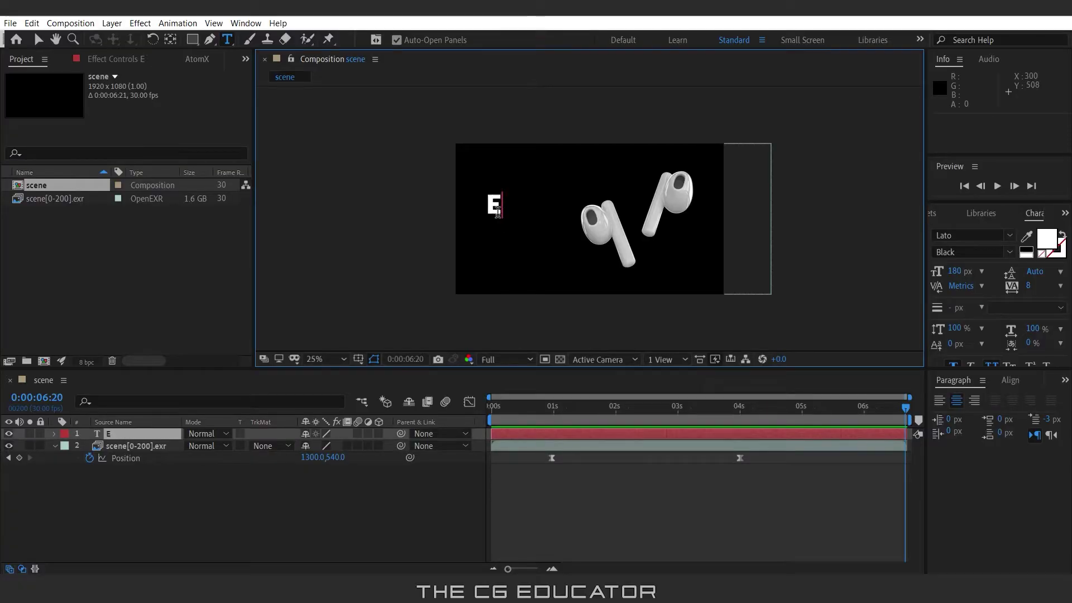
# Centre the EARPOD text horizontally and vertically in the composition.
pyautogui.click(38, 39)
pyautogui.click(1009, 380)
pyautogui.click(964, 415)
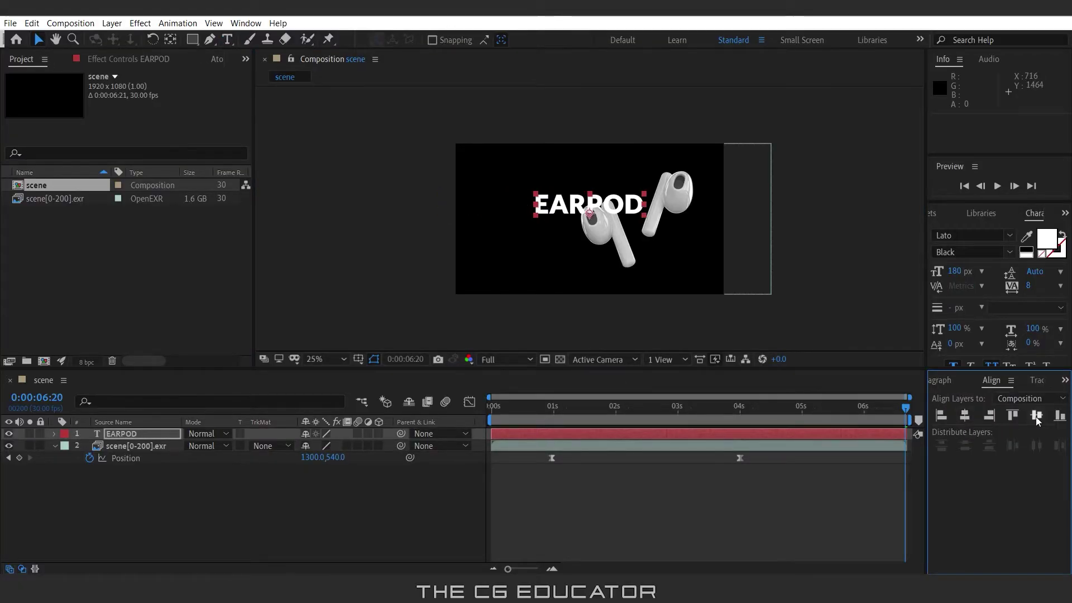
pyautogui.click(1036, 415)
# Move the EARPOD text to position 446, 540 and set its font size to 140 px.
pyautogui.click(121, 434)
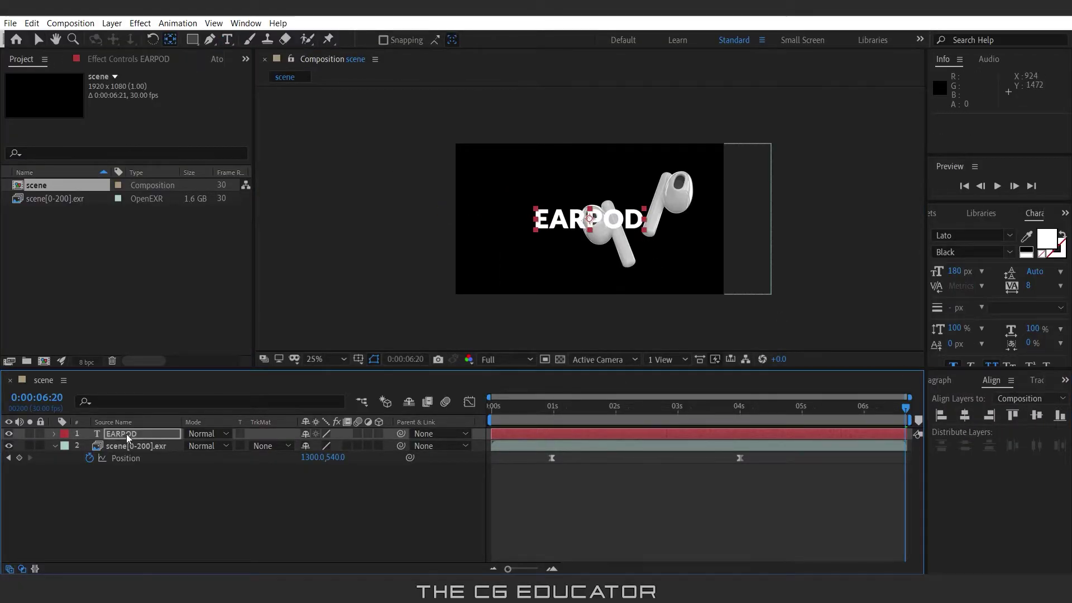
pyautogui.press('p')
pyautogui.moveTo(310, 445); pyautogui.dragTo(279, 445)
pyautogui.moveTo(956, 272)
pyautogui.mouseDown()
pyautogui.moveTo(938, 273)
pyautogui.moveTo(959, 277)
pyautogui.mouseUp()
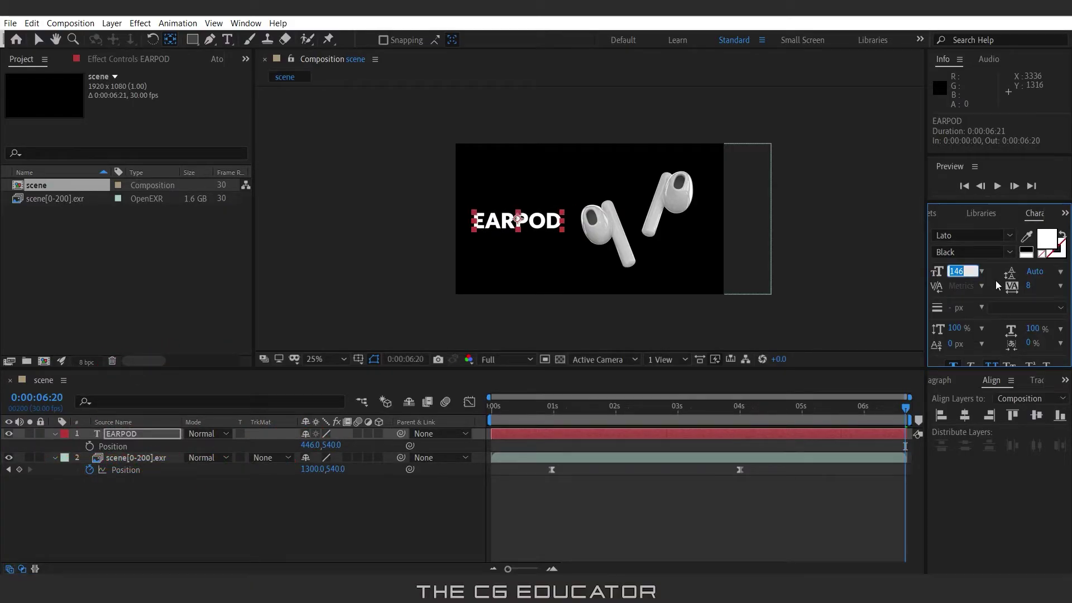
pyautogui.write('140')
pyautogui.press('Return')
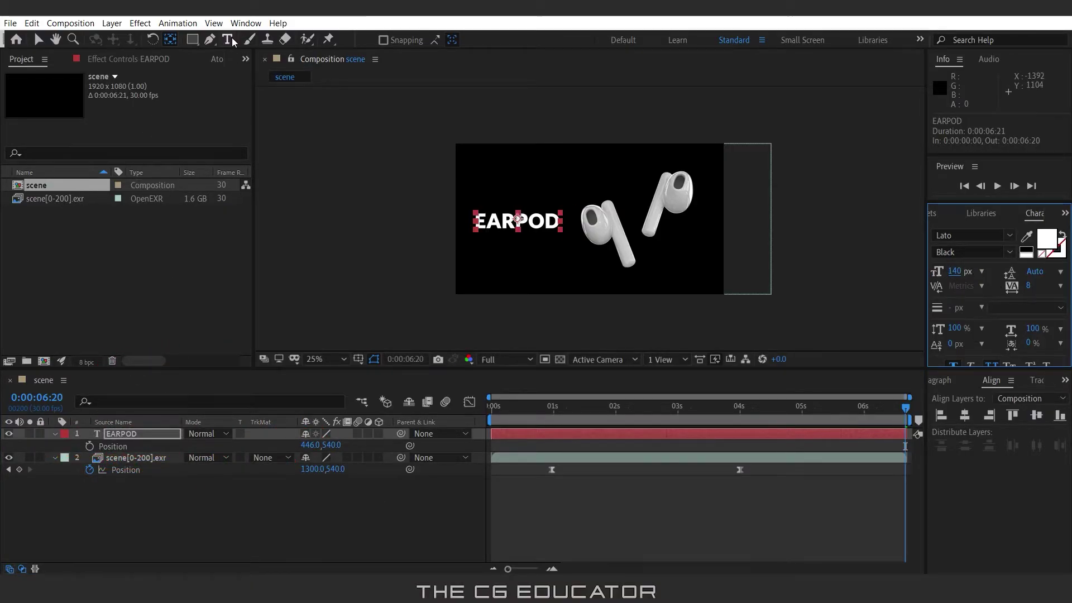
# Add a second text layer reading NOISE CANCELLING and set its font size to 50 px.
pyautogui.click(228, 39)
pyautogui.click(476, 193)
pyautogui.write('NOISE CANCELLING')
pyautogui.doubleClick(144, 437)
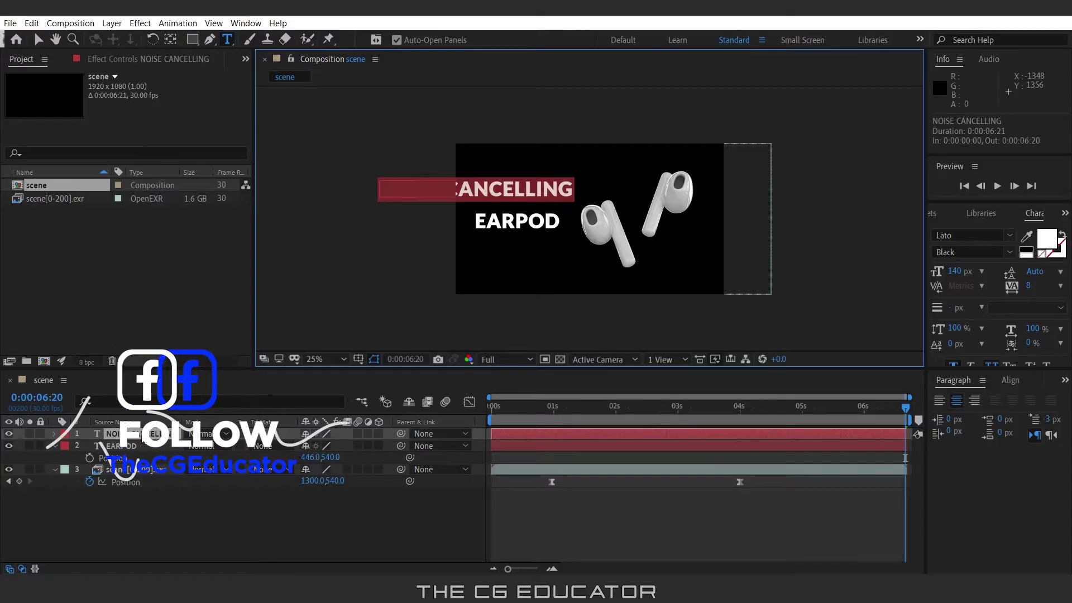
pyautogui.click(954, 271)
pyautogui.write('50')
pyautogui.press('Return')
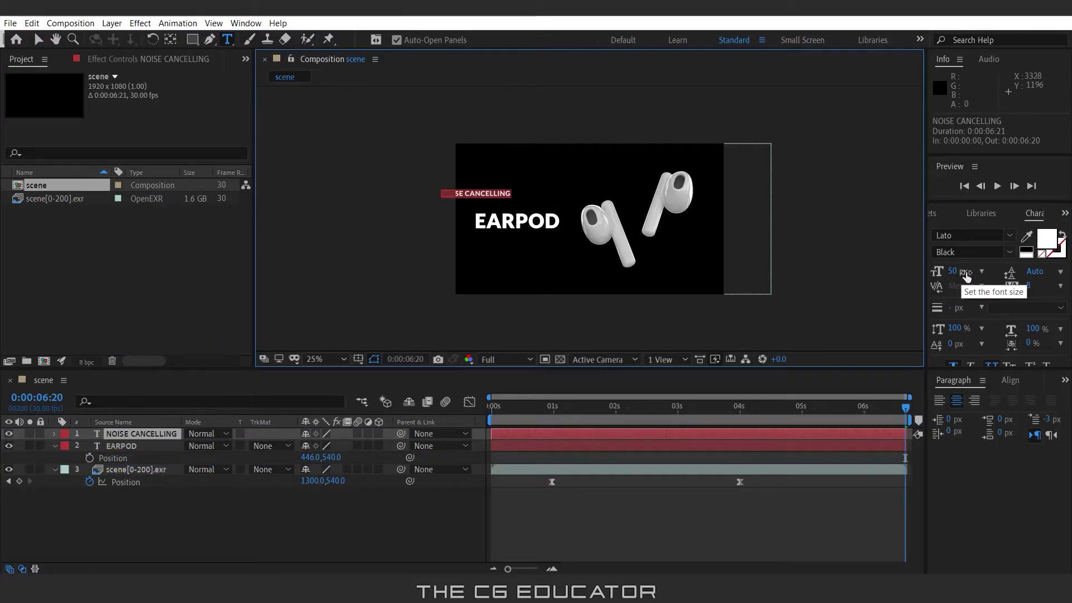
# Centre the NOISE CANCELLING text in the composition and move it to position 423, 447 above EARPOD.
pyautogui.click(1009, 380)
pyautogui.click(964, 415)
pyautogui.click(1036, 415)
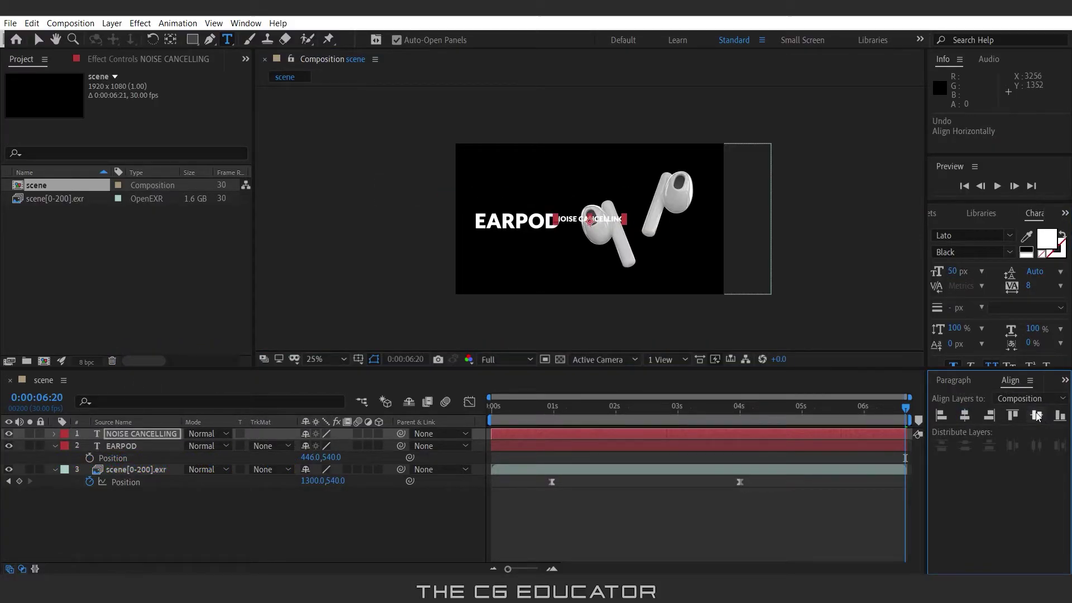
pyautogui.click(171, 41)
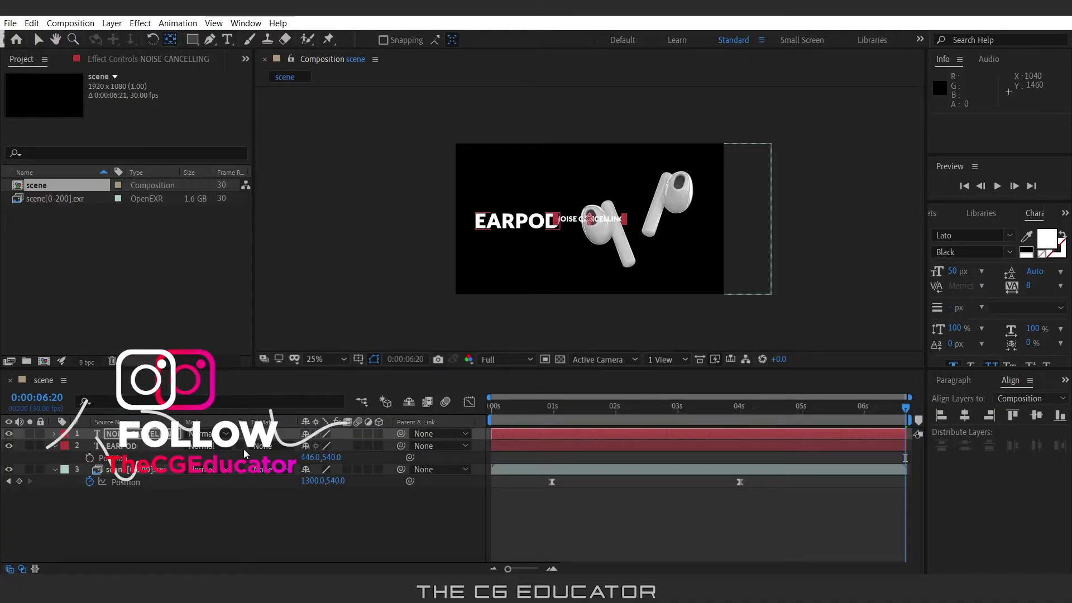
pyautogui.press('p')
pyautogui.moveTo(313, 447); pyautogui.dragTo(192, 452)
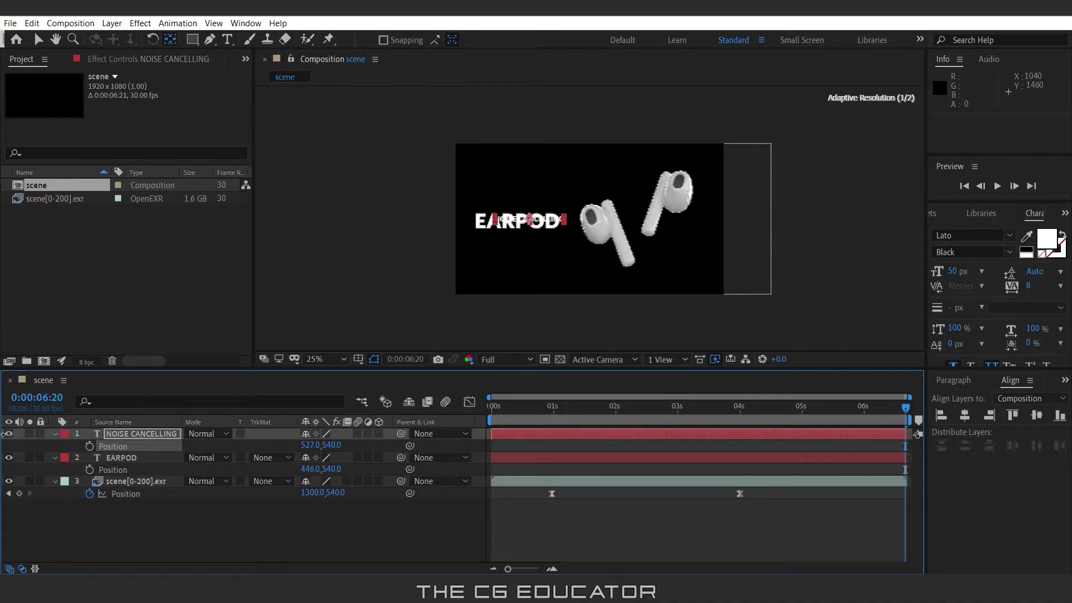
pyautogui.moveTo(302, 445); pyautogui.dragTo(255, 453)
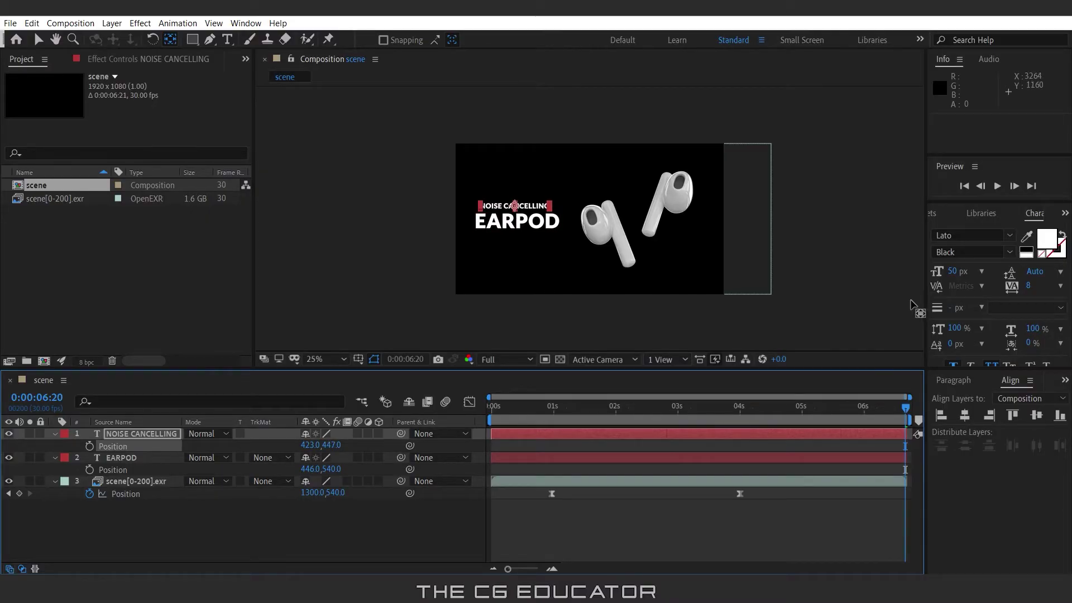
# Set the NOISE CANCELLING text to a 60 px font size and the Regular style.
pyautogui.moveTo(955, 278); pyautogui.dragTo(959, 273)
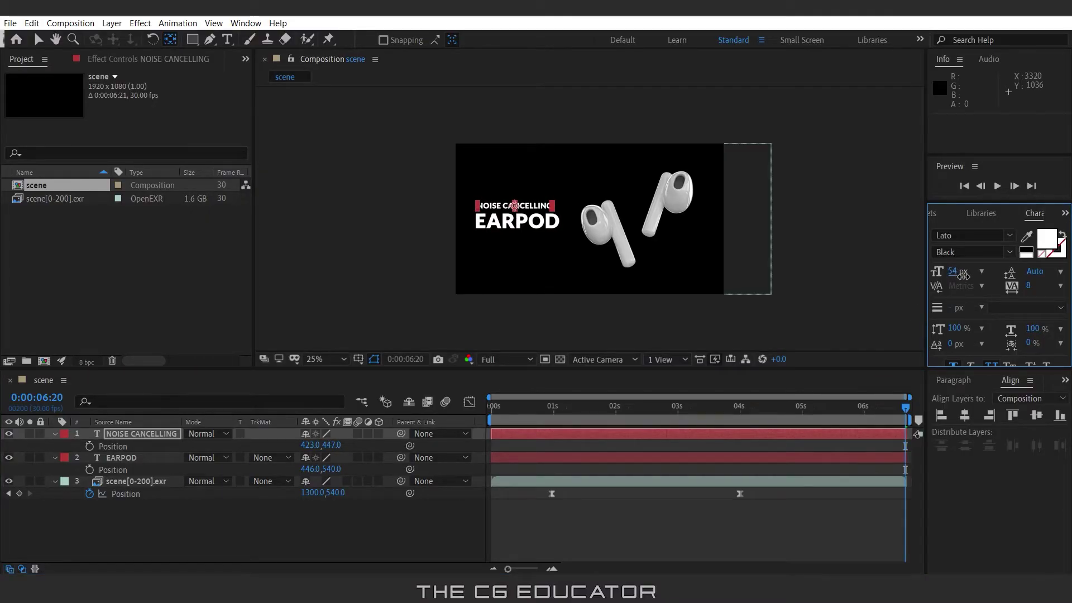
pyautogui.click(972, 252)
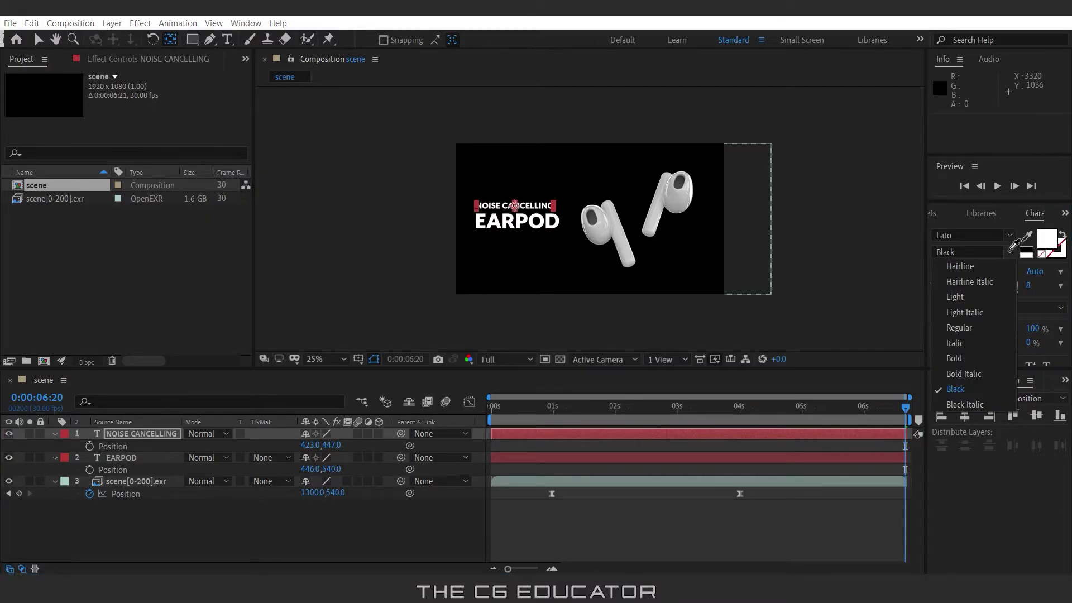
pyautogui.click(961, 329)
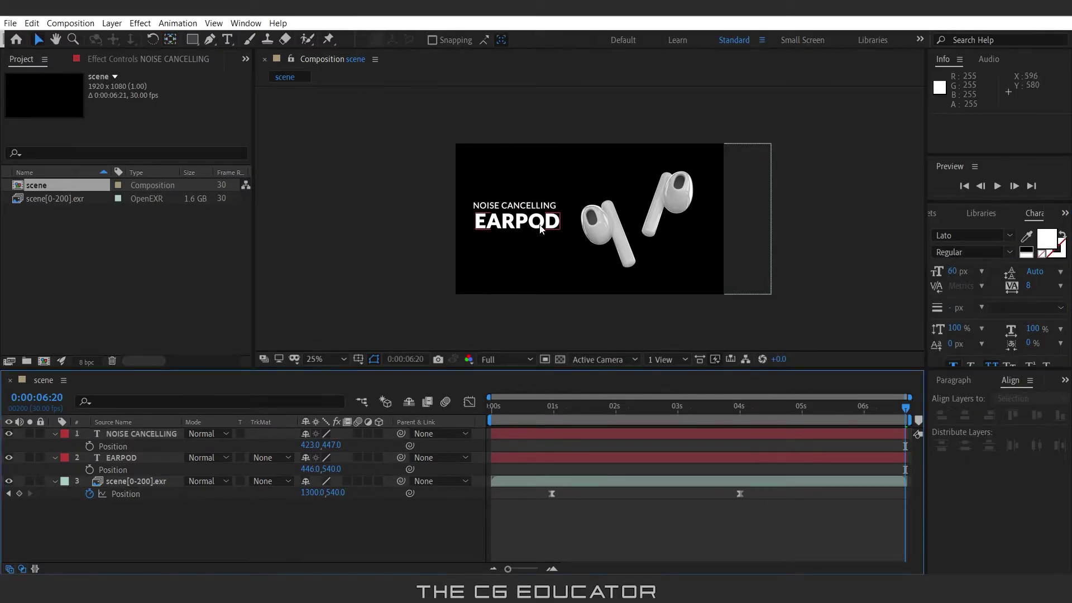
# Shift the EARPOD text to position 425, 540 beneath the NOISE CANCELLING line.
pyautogui.click(543, 220)
pyautogui.moveTo(309, 469); pyautogui.dragTo(298, 473)
pyautogui.click(914, 493)
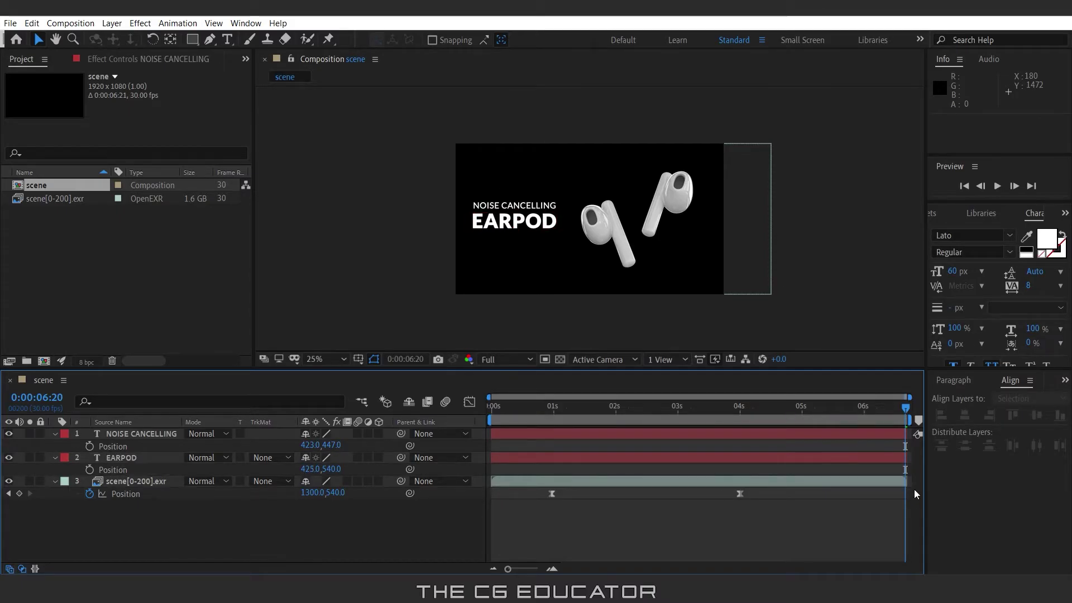
# Go to 4 seconds, expand the EARPOD layer's properties, and add a Position text animator to it.
pyautogui.moveTo(905, 408); pyautogui.dragTo(740, 412)
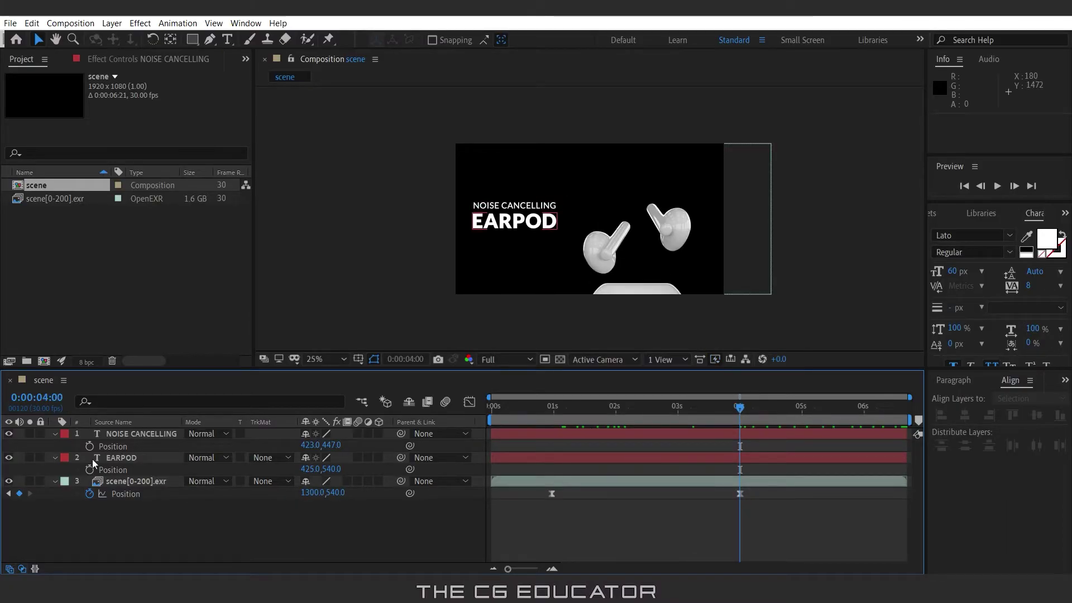
pyautogui.click(55, 433)
pyautogui.click(55, 445)
pyautogui.click(54, 457)
pyautogui.click(55, 445)
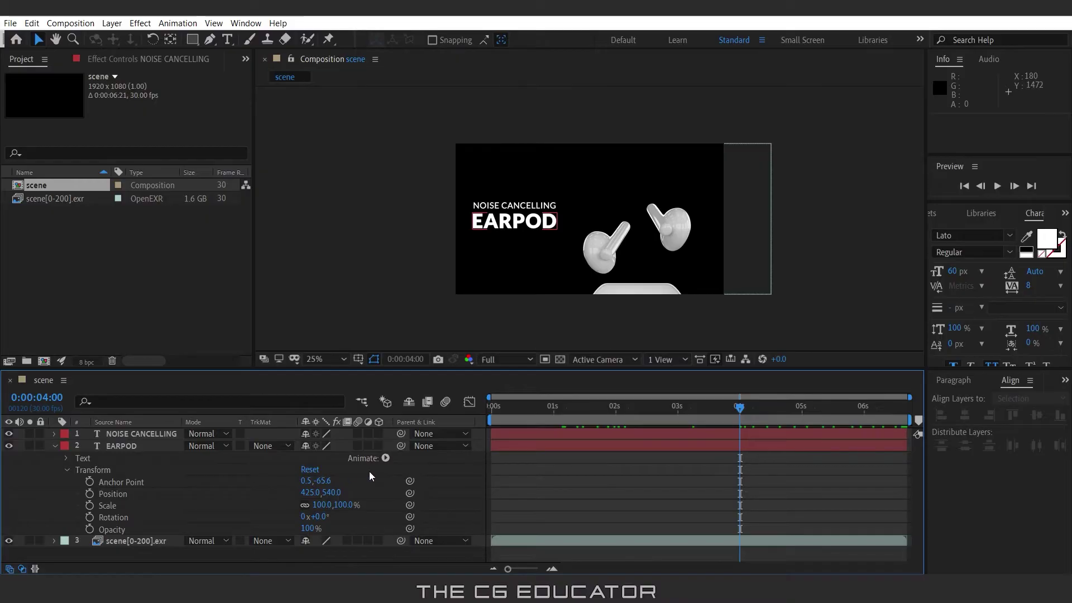
pyautogui.click(386, 458)
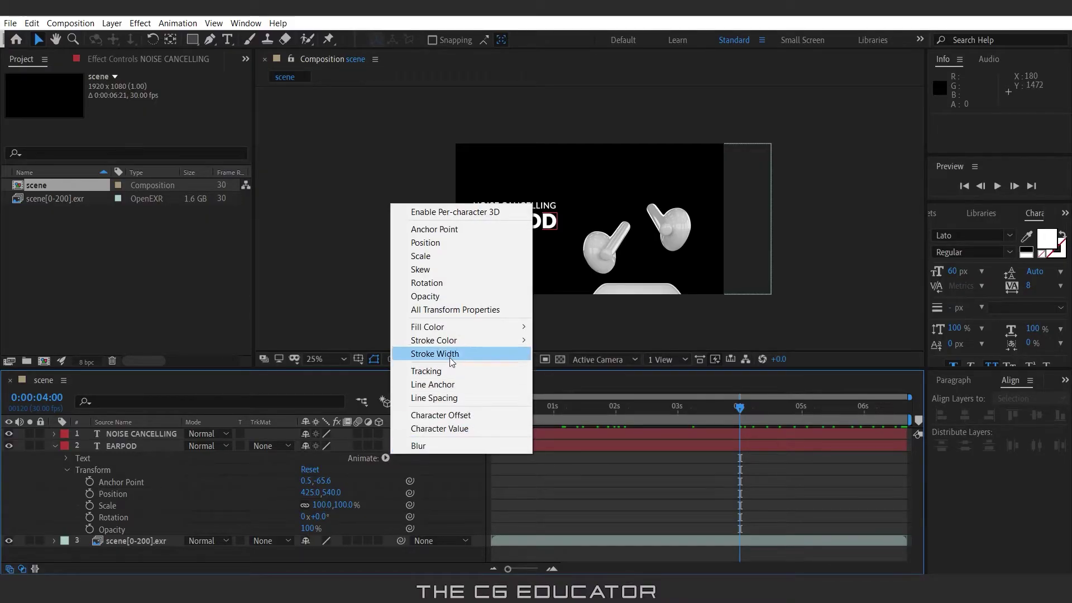
pyautogui.click(443, 242)
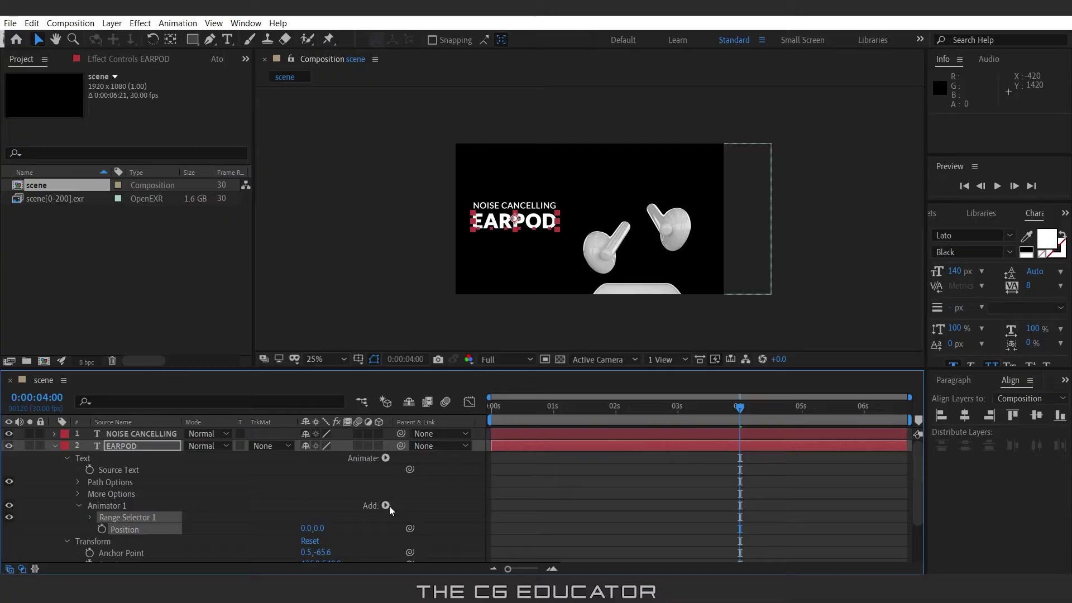
# Add the Opacity property to the EARPOD layer's Animator 1.
pyautogui.click(387, 506)
pyautogui.moveTo(424, 508)
pyautogui.click(500, 360)
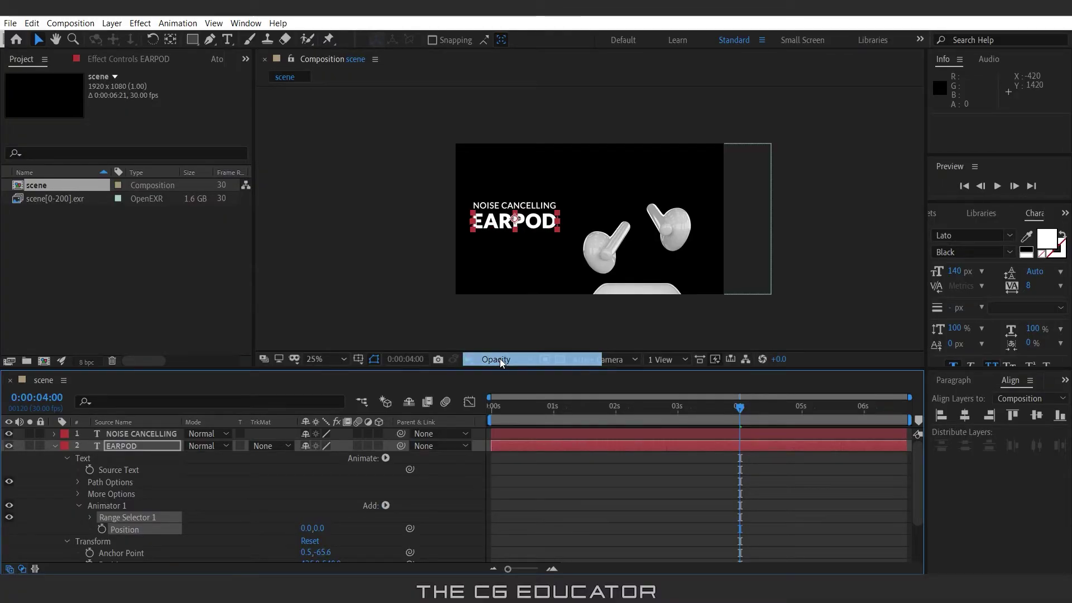
pyautogui.scroll(-3, 642, 477)
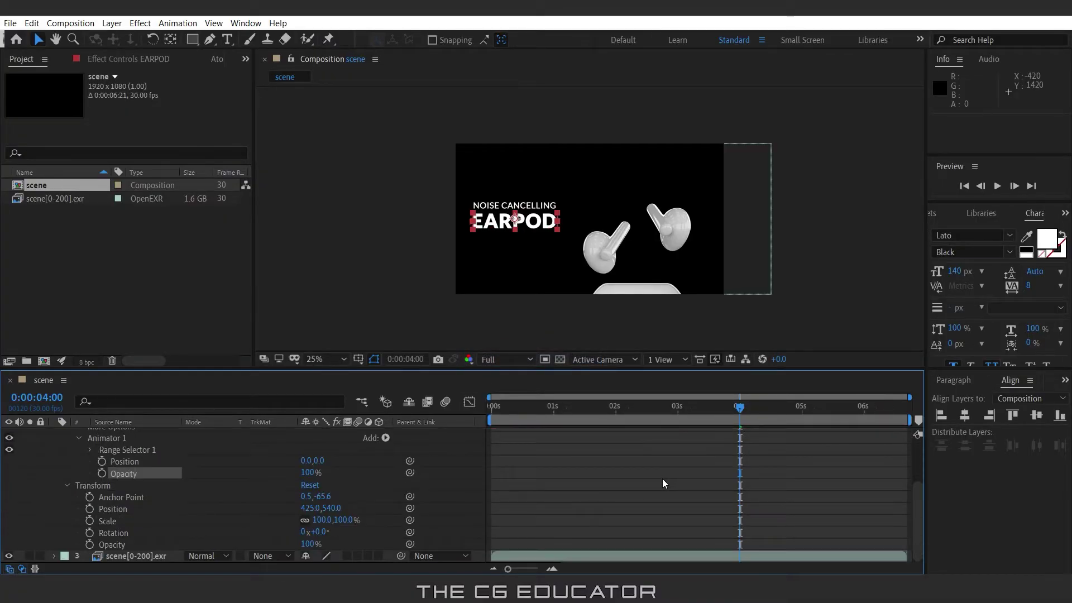
# Set the EARPOD Animator 1 position to 0, 150 and its opacity to 0%, and keyframe both at 4 seconds.
pyautogui.click(319, 460)
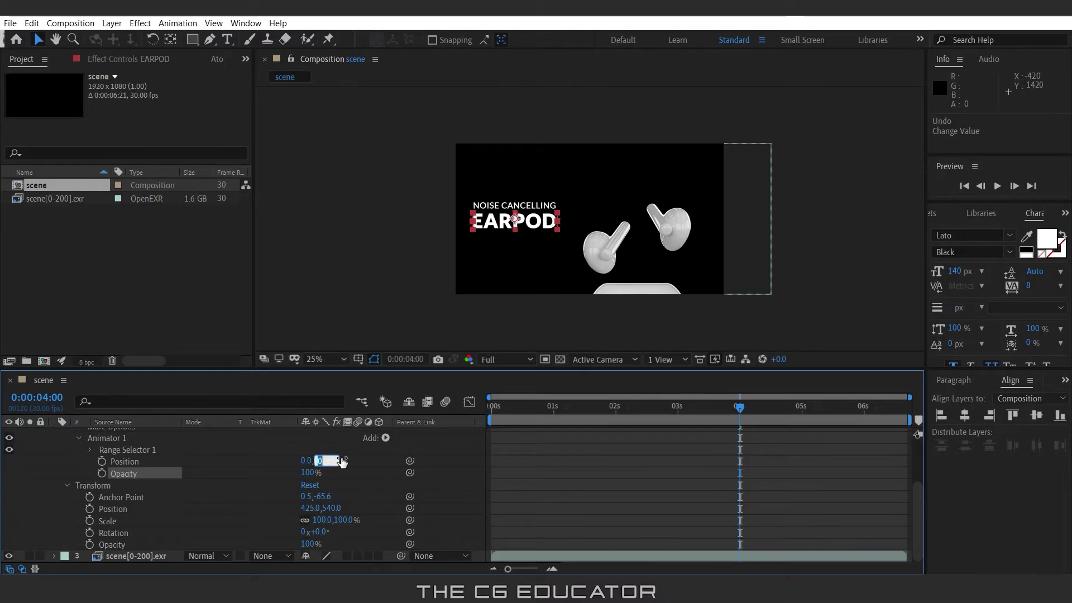
pyautogui.write('150')
pyautogui.press('Return')
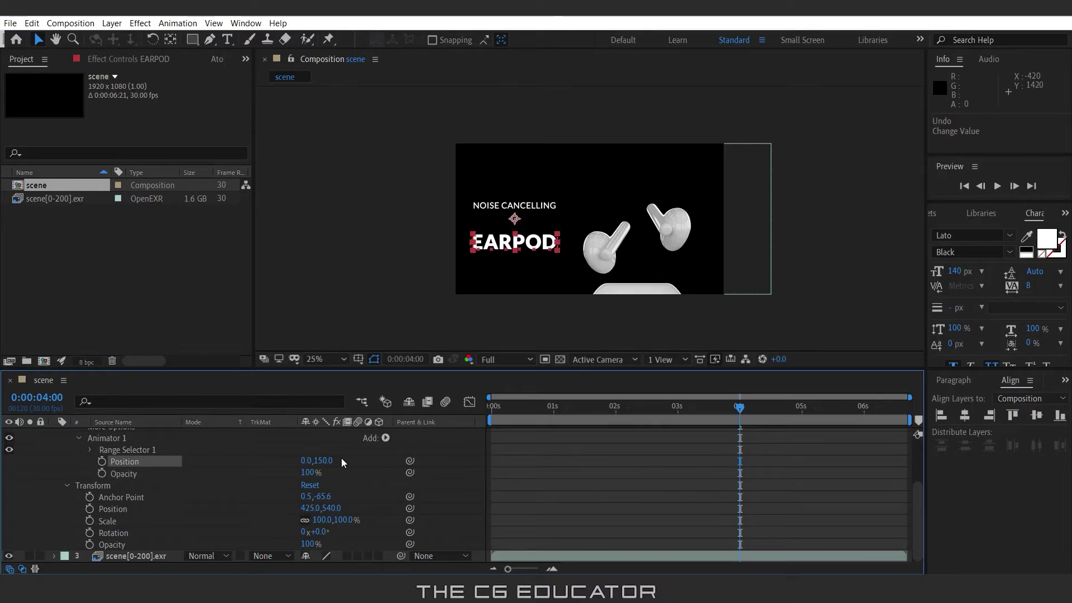
pyautogui.click(312, 472)
pyautogui.write('0')
pyautogui.press('Return')
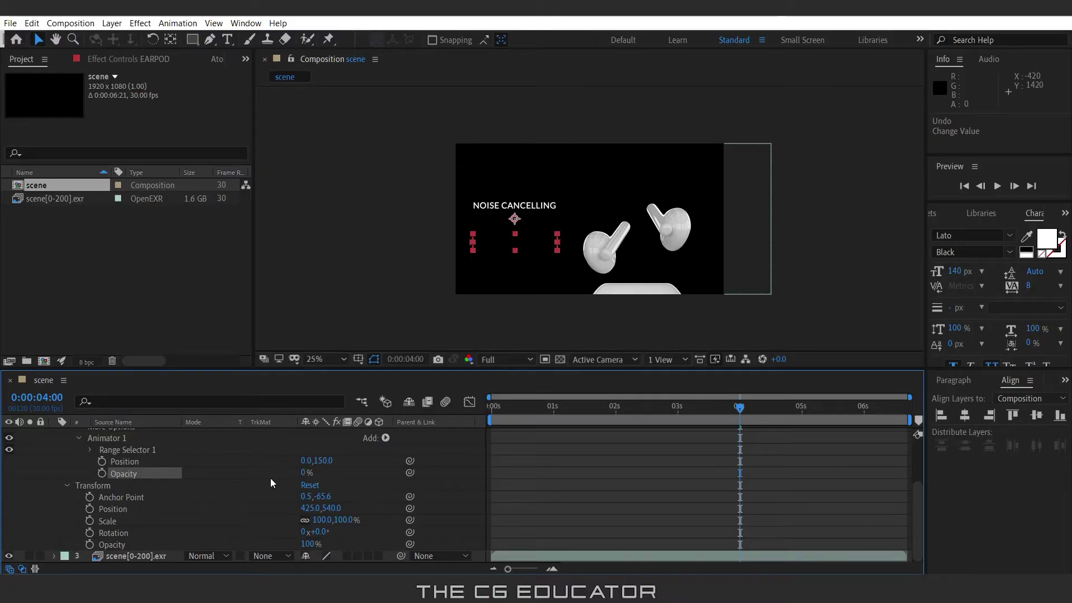
pyautogui.click(102, 473)
pyautogui.click(102, 461)
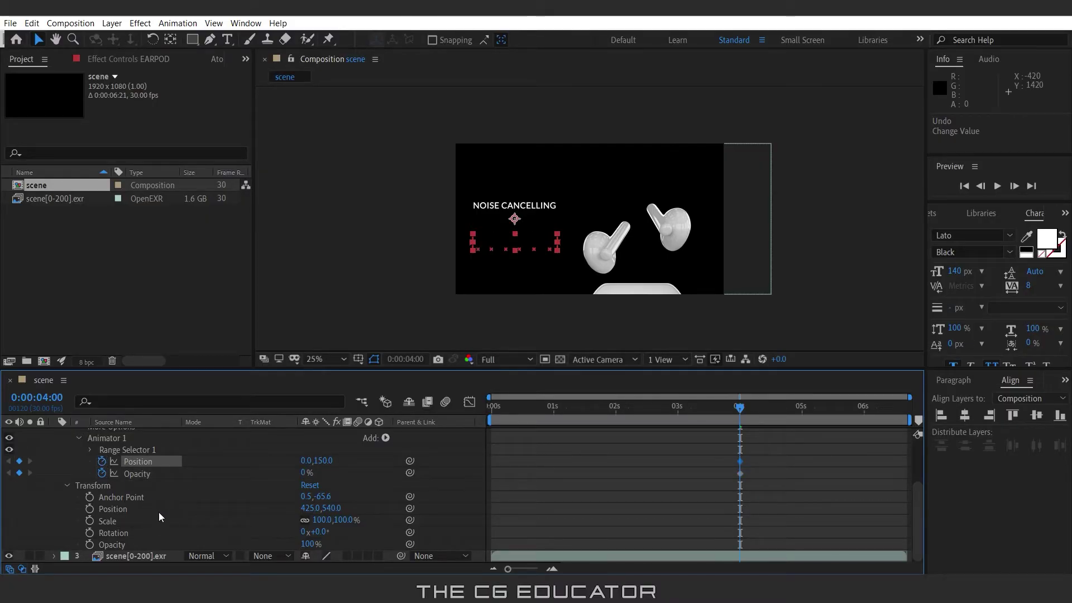
# Keyframe EARPOD's Range Selector 1 Start at 0% at 4 seconds and at 100% at 5 seconds.
pyautogui.scroll(3, 159, 516)
pyautogui.click(89, 485)
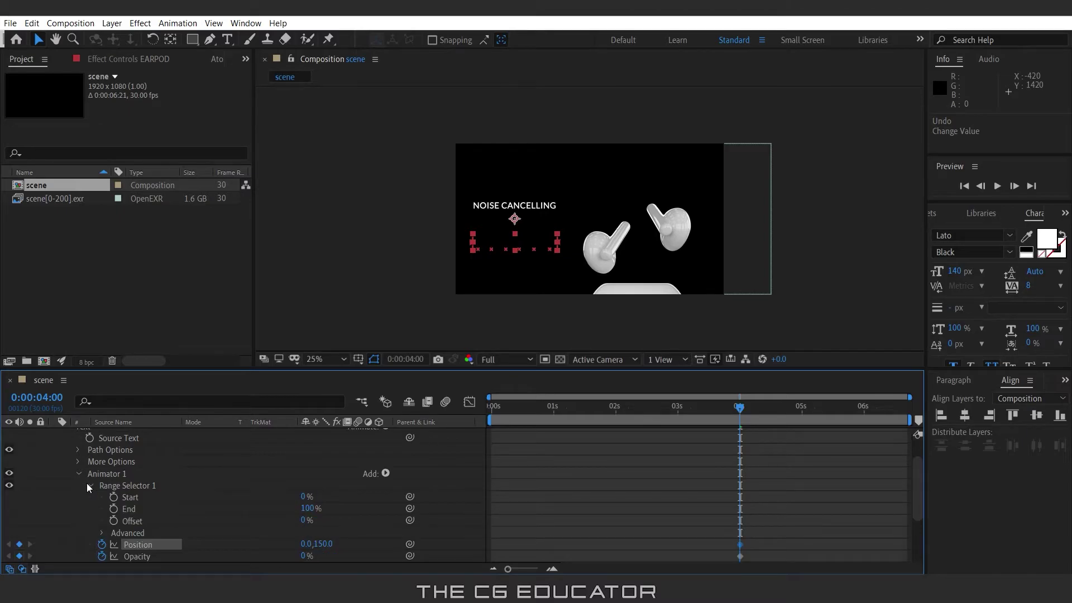
pyautogui.scroll(-1, 279, 494)
pyautogui.click(113, 461)
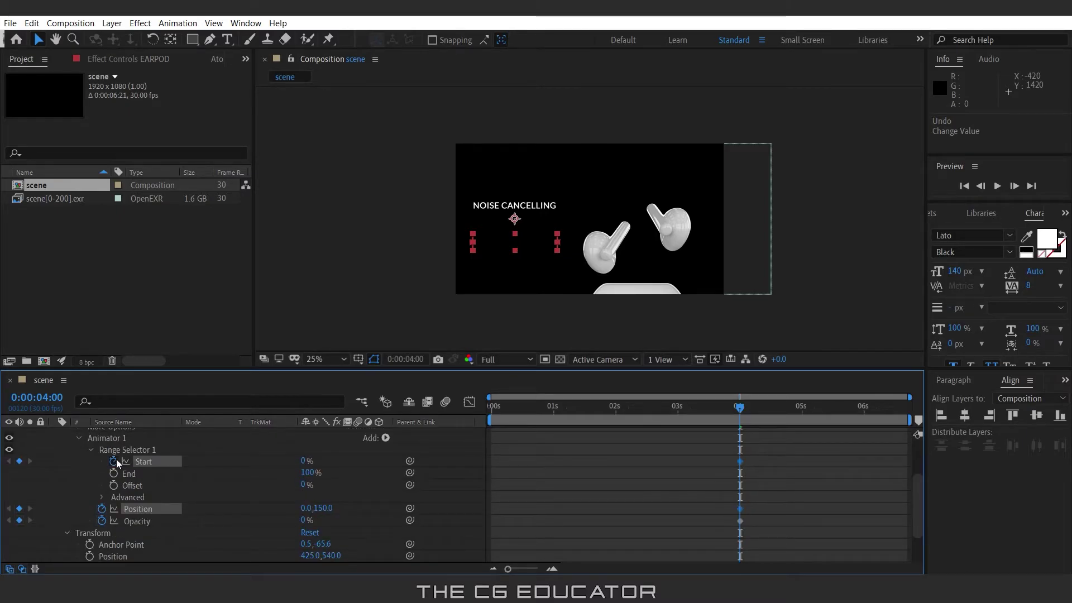
pyautogui.scroll(-3, 779, 480)
pyautogui.scroll(2, 778, 480)
pyautogui.moveTo(742, 408); pyautogui.dragTo(816, 426)
pyautogui.moveTo(305, 451); pyautogui.dragTo(536, 449)
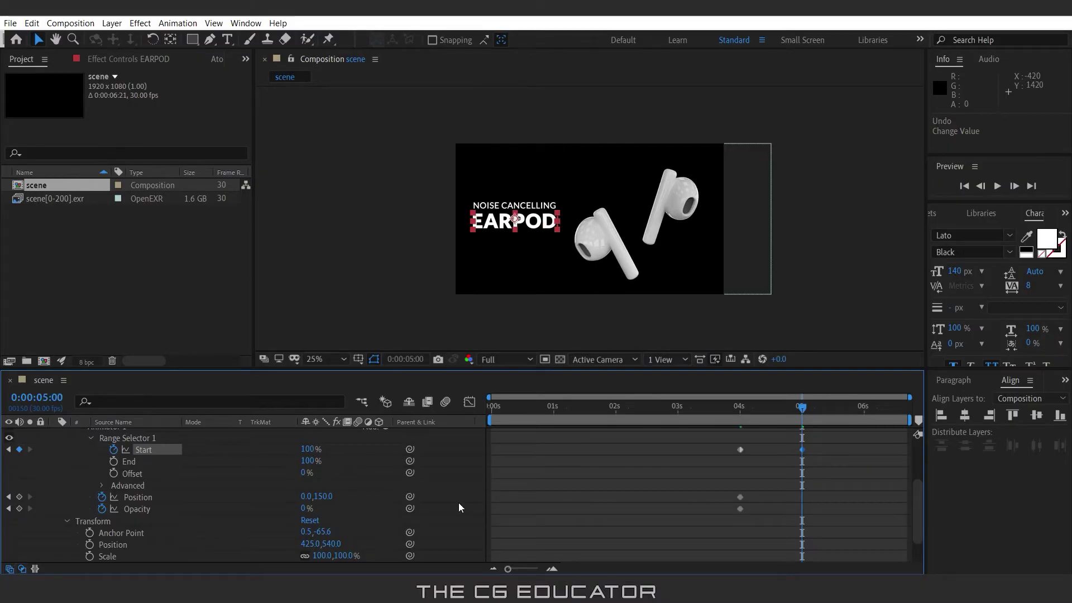
# Set EARPOD's Range Selector 1 to be based on Words in its advanced options.
pyautogui.moveTo(806, 408); pyautogui.dragTo(742, 413)
pyautogui.scroll(-2, 101, 497)
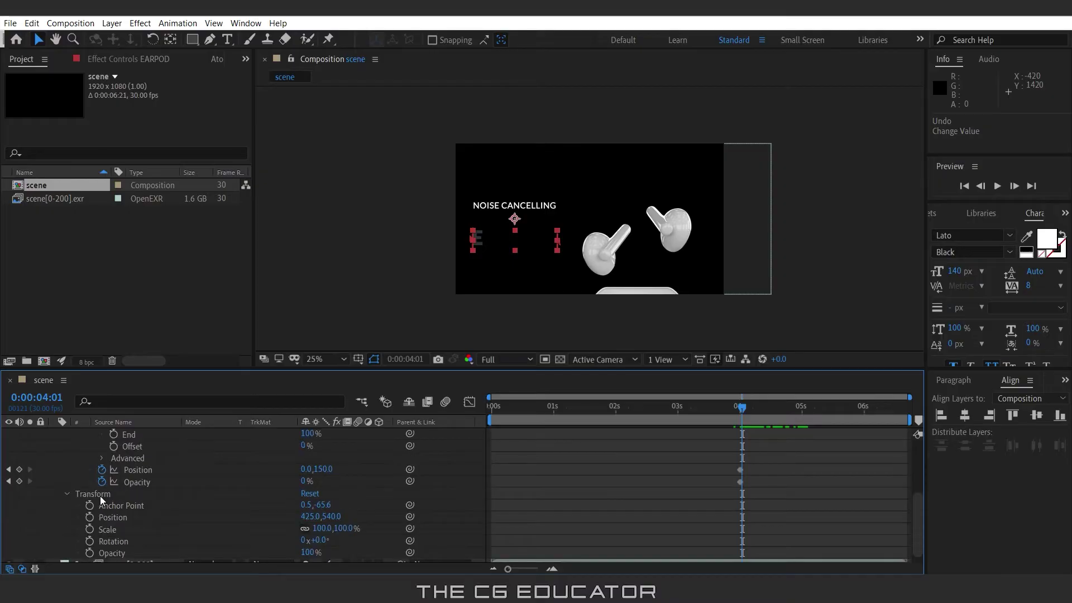
pyautogui.click(101, 461)
pyautogui.click(330, 473)
pyautogui.click(329, 513)
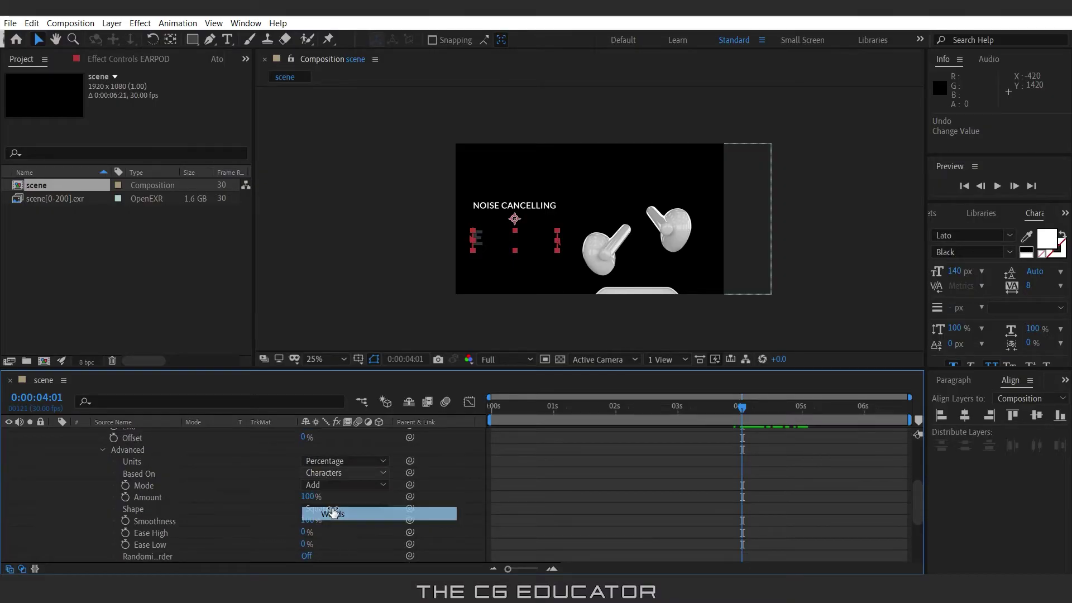
# Apply Easy Ease to EARPOD's Start keyframes and shape their speed graph so it peaks shortly before 5 seconds.
pyautogui.scroll(5, 738, 413)
pyautogui.moveTo(739, 408); pyautogui.dragTo(802, 408)
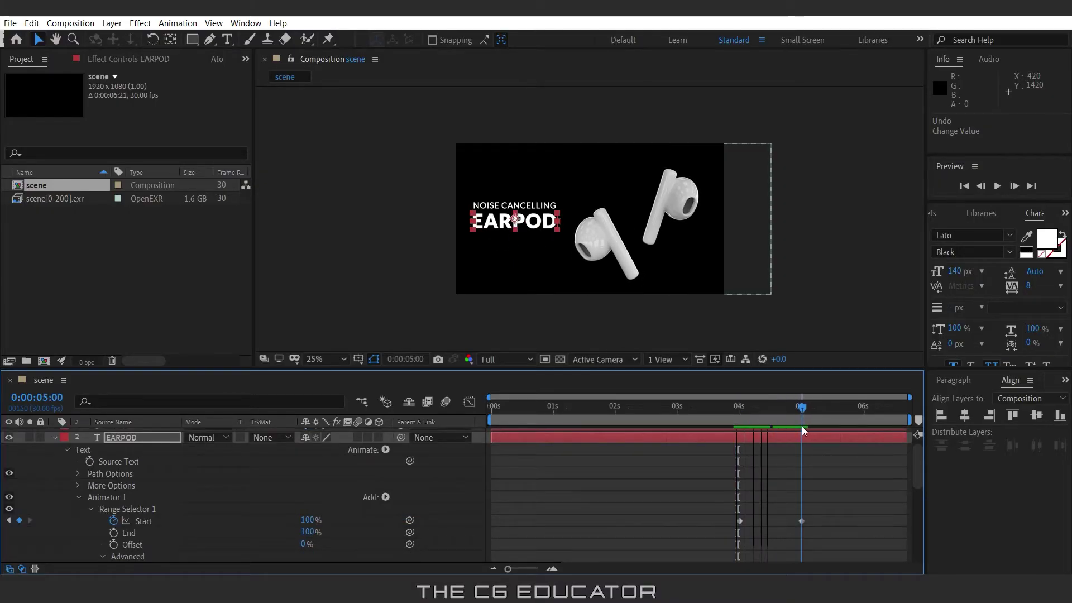
pyautogui.press('F9')
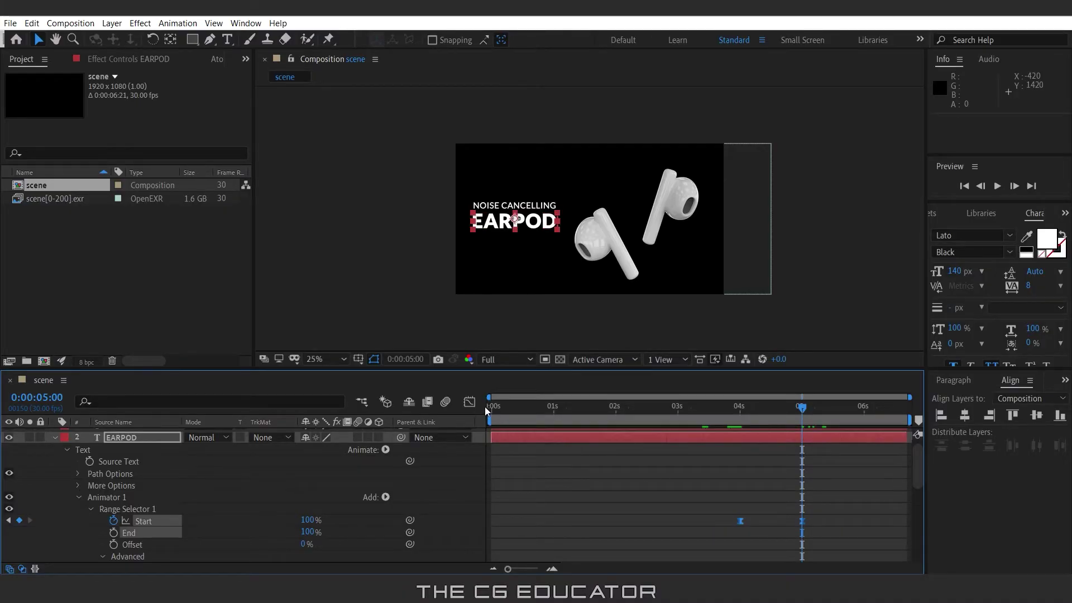
pyautogui.click(470, 403)
pyautogui.moveTo(713, 508); pyautogui.dragTo(797, 533)
pyautogui.click(802, 533)
# Preview the EARPOD reveal and adjust the first Start keyframe's outgoing influence to about 78%.
pyautogui.press('space')
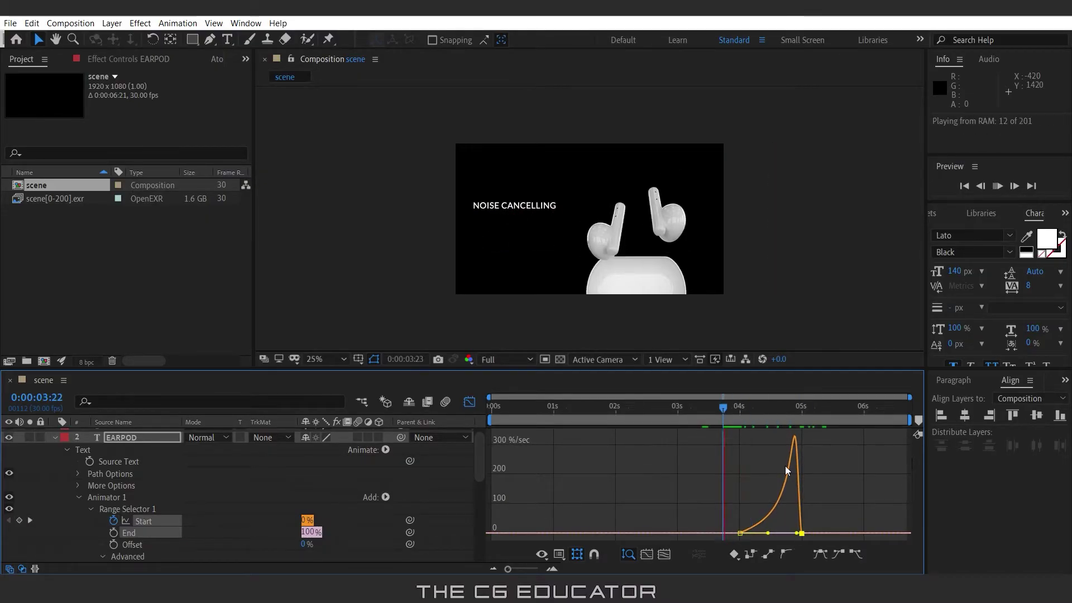
pyautogui.press('space')
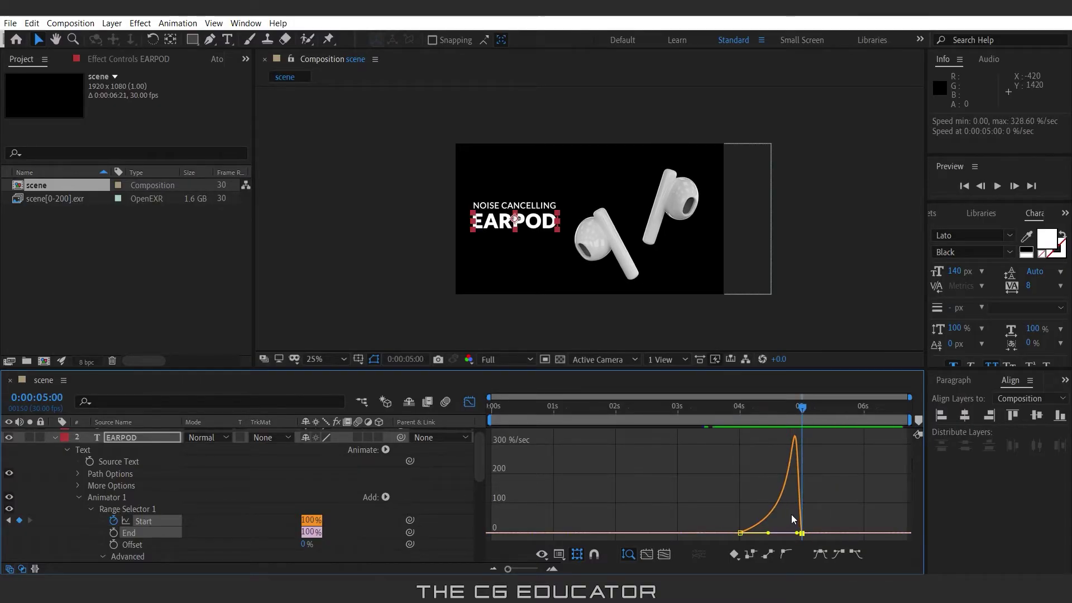
pyautogui.moveTo(769, 533); pyautogui.dragTo(764, 533)
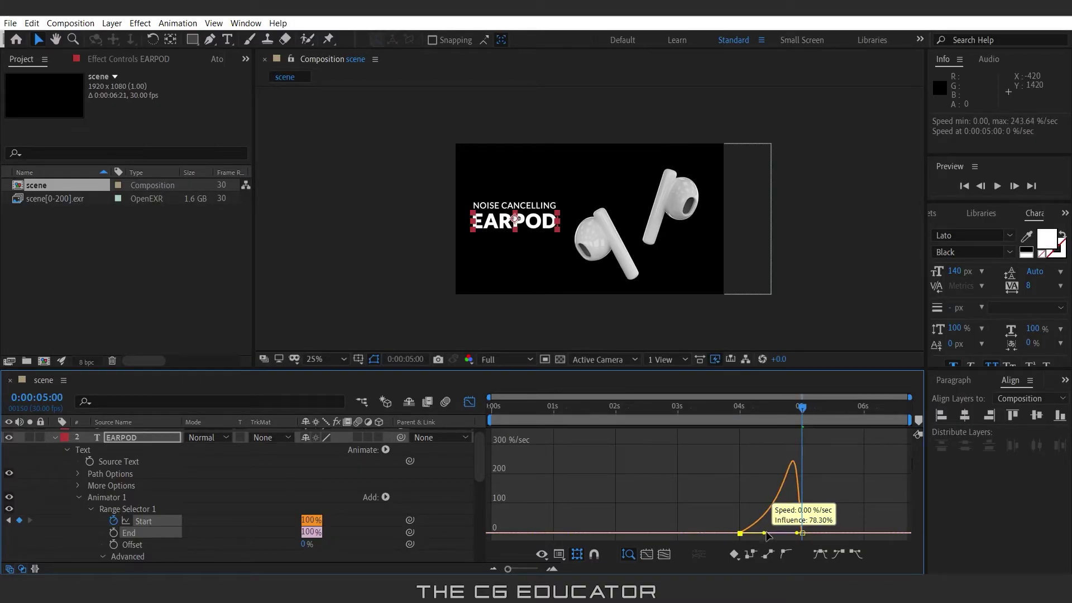
pyautogui.click(469, 401)
# Move EARPOD's ending Start keyframe earlier to 4 seconds 15 frames to speed up the reveal.
pyautogui.keyDown('alt'); pyautogui.scroll(4, 797, 408); pyautogui.keyUp('alt')
pyautogui.moveTo(797, 408); pyautogui.dragTo(724, 427)
pyautogui.moveTo(847, 521); pyautogui.dragTo(725, 528)
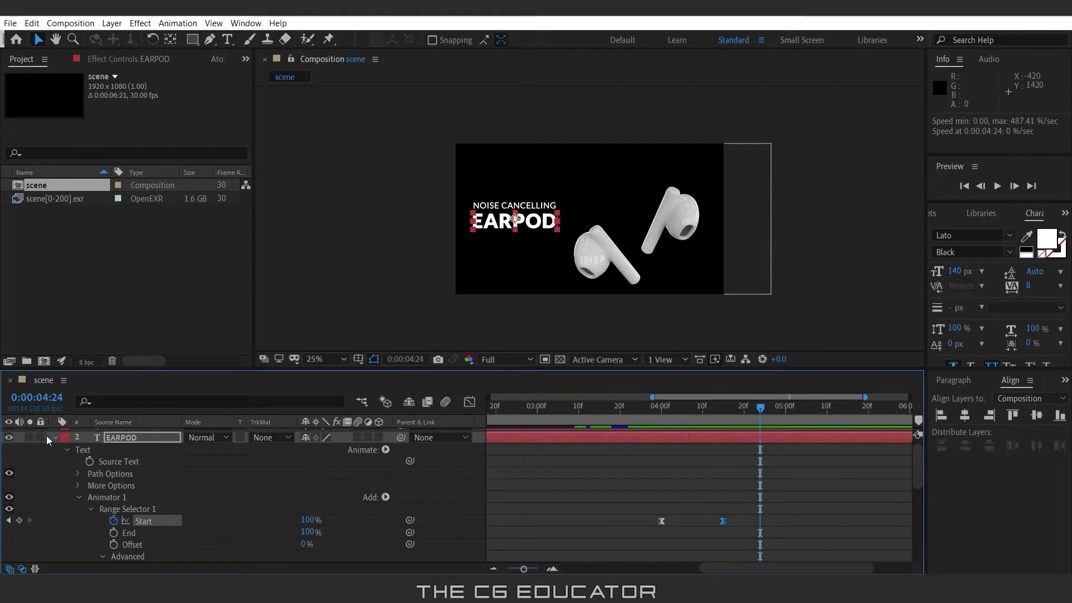
# Draw a rectangular mask around the EARPOD text and collapse the layer's properties.
pyautogui.click(55, 437)
pyautogui.click(192, 39)
pyautogui.moveTo(462, 212)
pyautogui.mouseDown()
pyautogui.moveTo(514, 237)
pyautogui.moveTo(561, 238)
pyautogui.mouseUp()
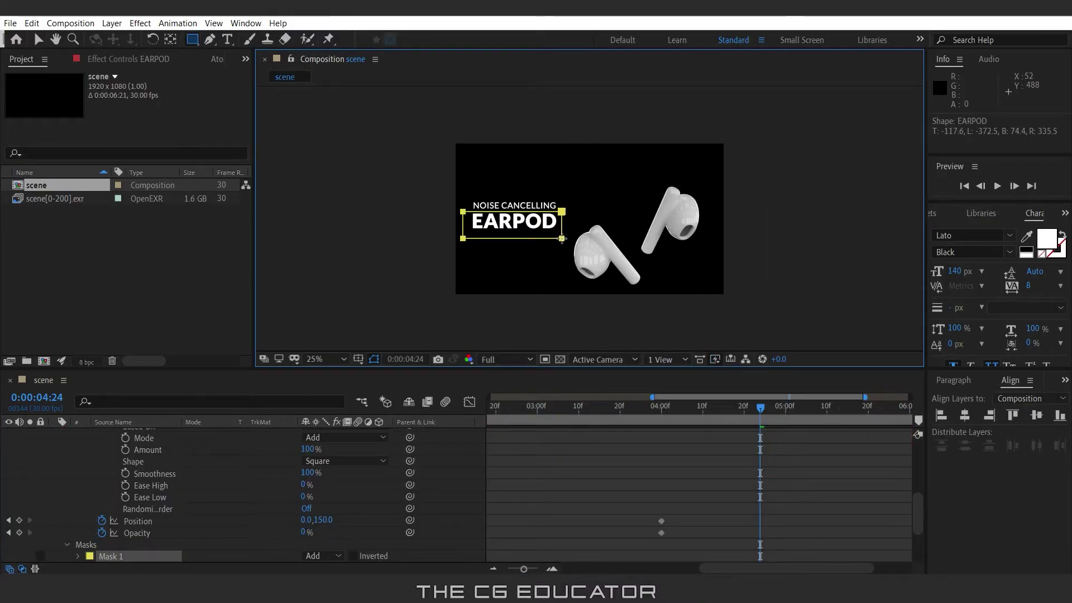
pyautogui.scroll(5, 232, 484)
pyautogui.click(54, 446)
pyautogui.click(287, 497)
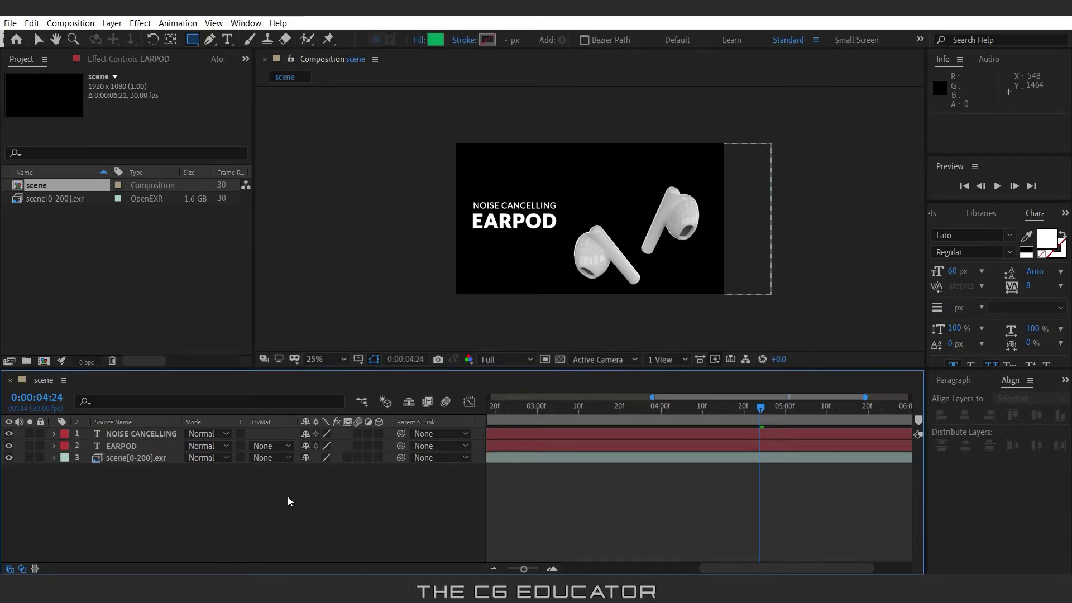
# Preview the whole composition from the first frame to check the masked EARPOD reveal.
pyautogui.moveTo(768, 405); pyautogui.dragTo(407, 411)
pyautogui.press('space')
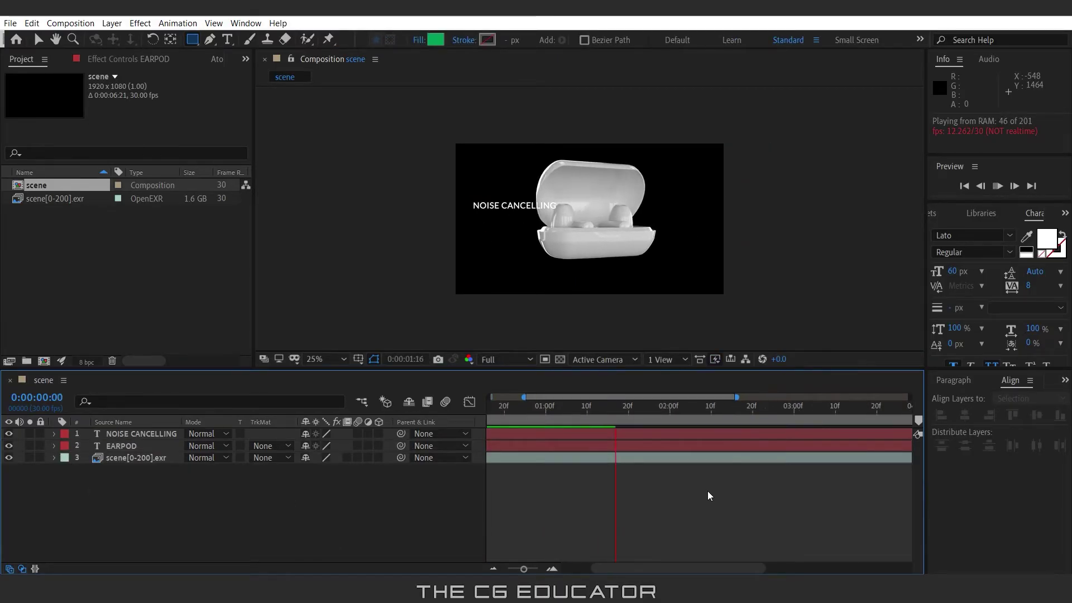
pyautogui.keyDown('alt'); pyautogui.scroll(-3, 723, 487); pyautogui.keyUp('alt')
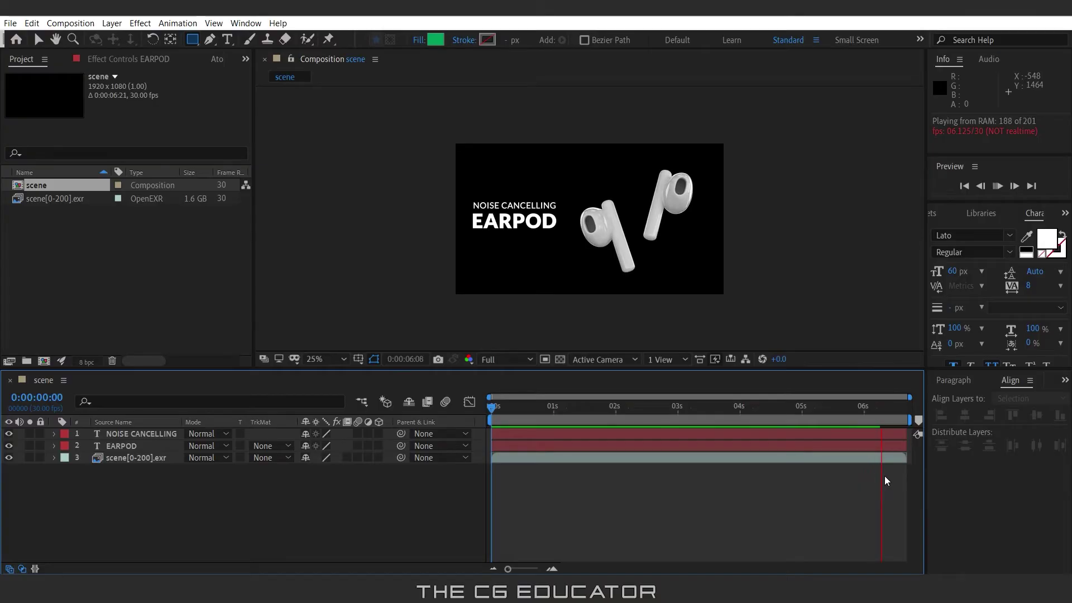
# Copy EARPOD's text animator onto the NOISE CANCELLING layer at 4 seconds and preview both titles.
pyautogui.click(874, 433)
pyautogui.moveTo(868, 412); pyautogui.dragTo(741, 411)
pyautogui.click(54, 446)
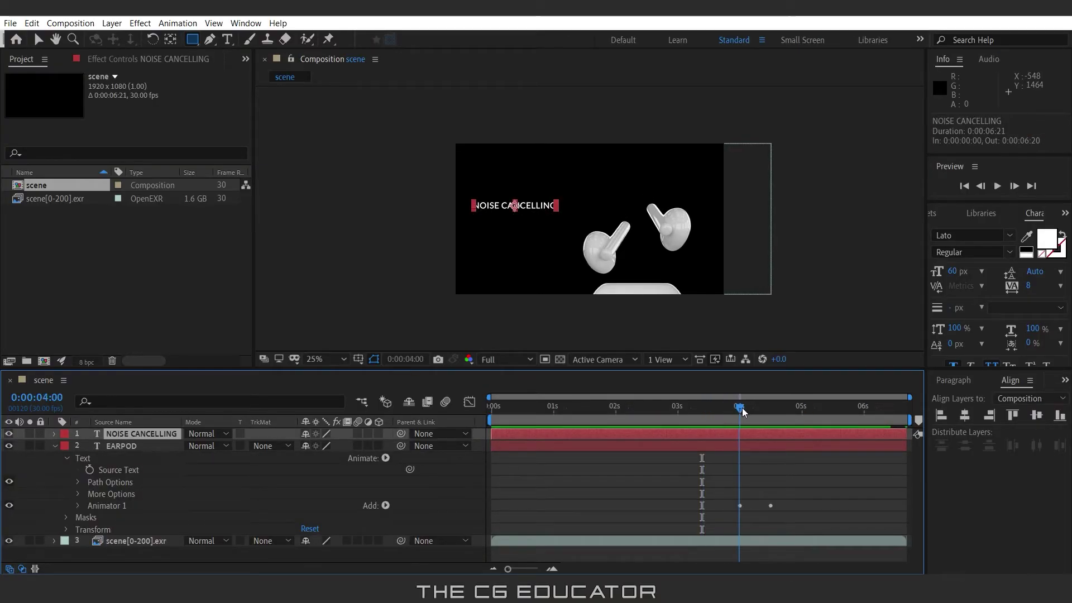
pyautogui.press('=')
pyautogui.press('=')
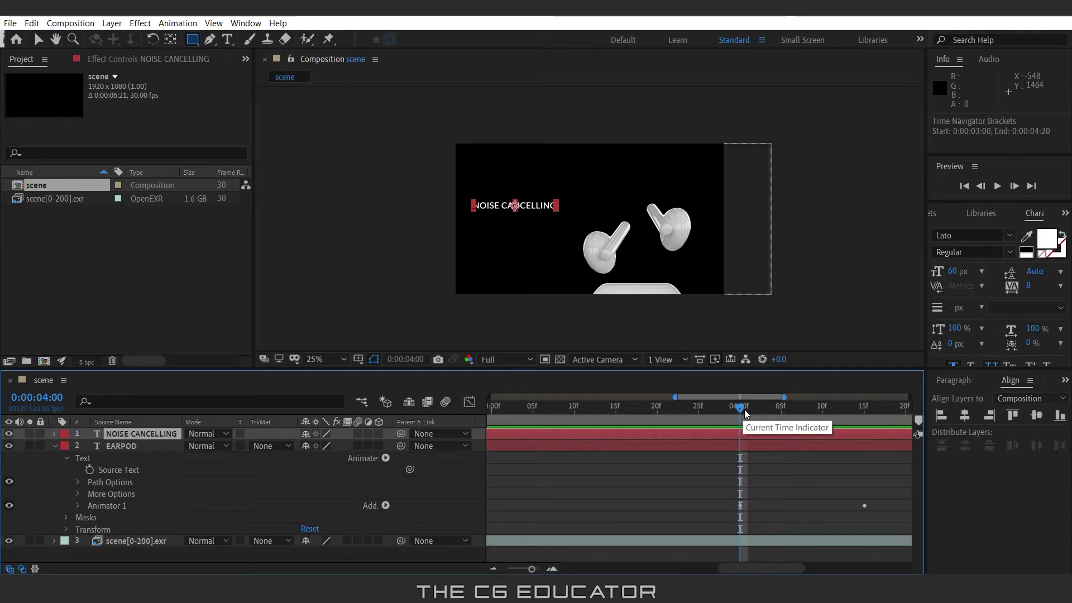
pyautogui.keyDown('alt'); pyautogui.scroll(-5, 745, 414); pyautogui.keyUp('alt')
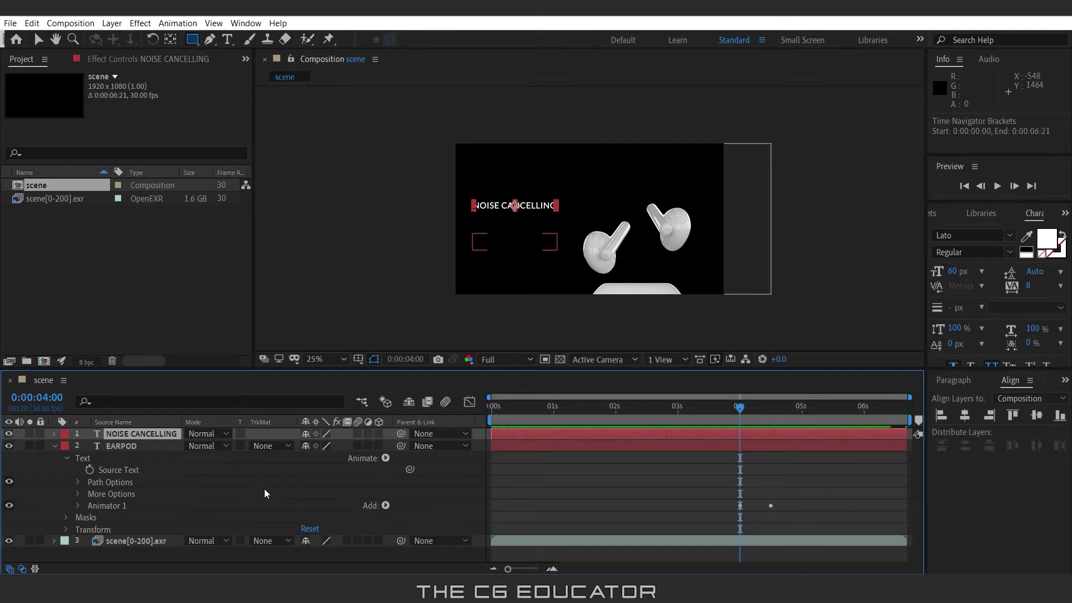
pyautogui.click(53, 433)
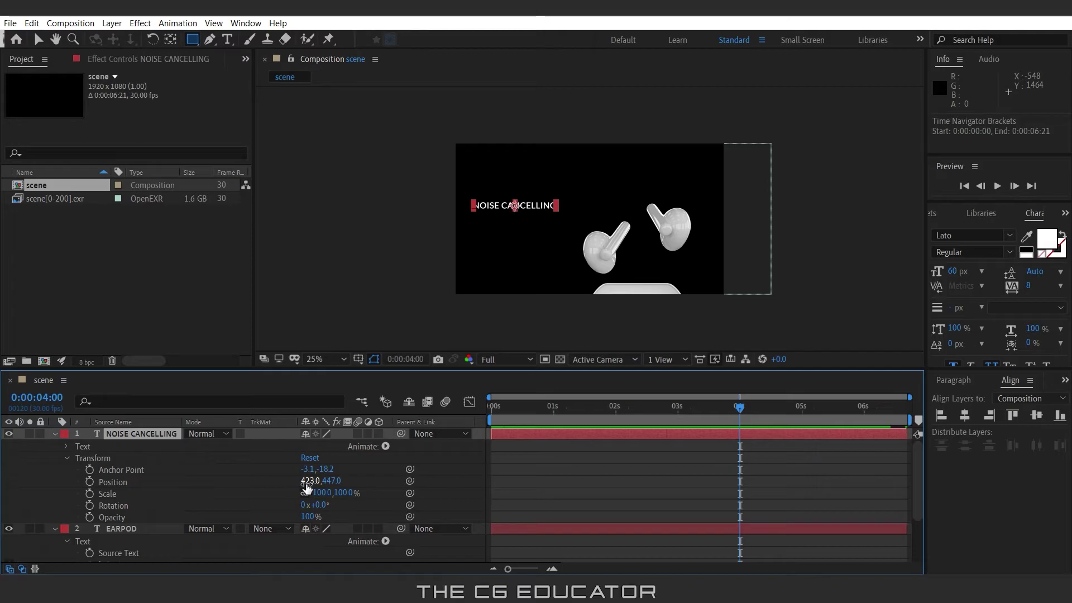
pyautogui.press('space')
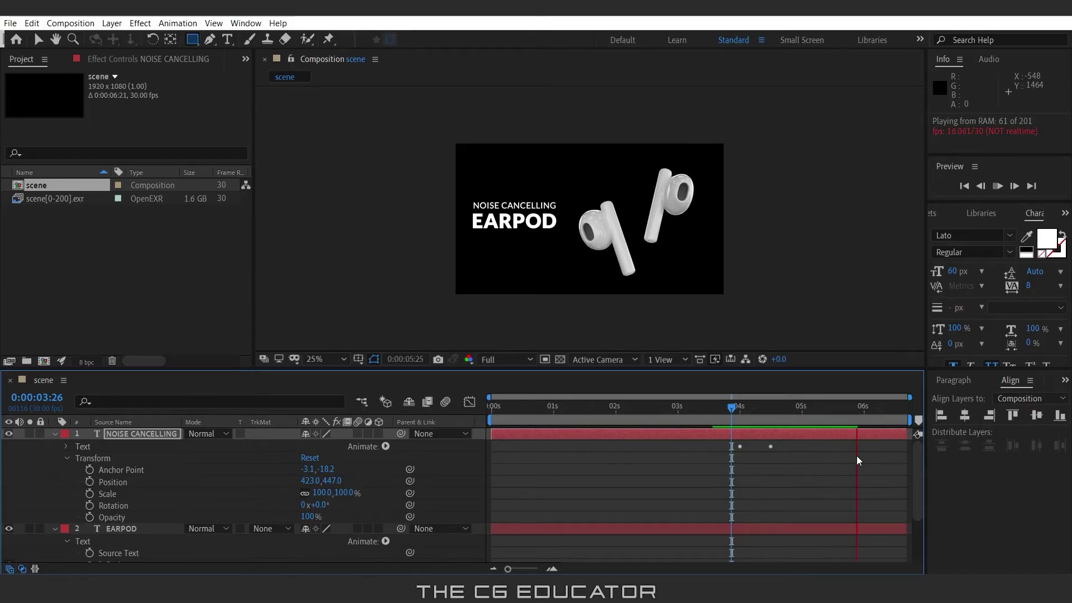
pyautogui.press('space')
pyautogui.click(54, 433)
pyautogui.click(54, 446)
pyautogui.click(632, 464)
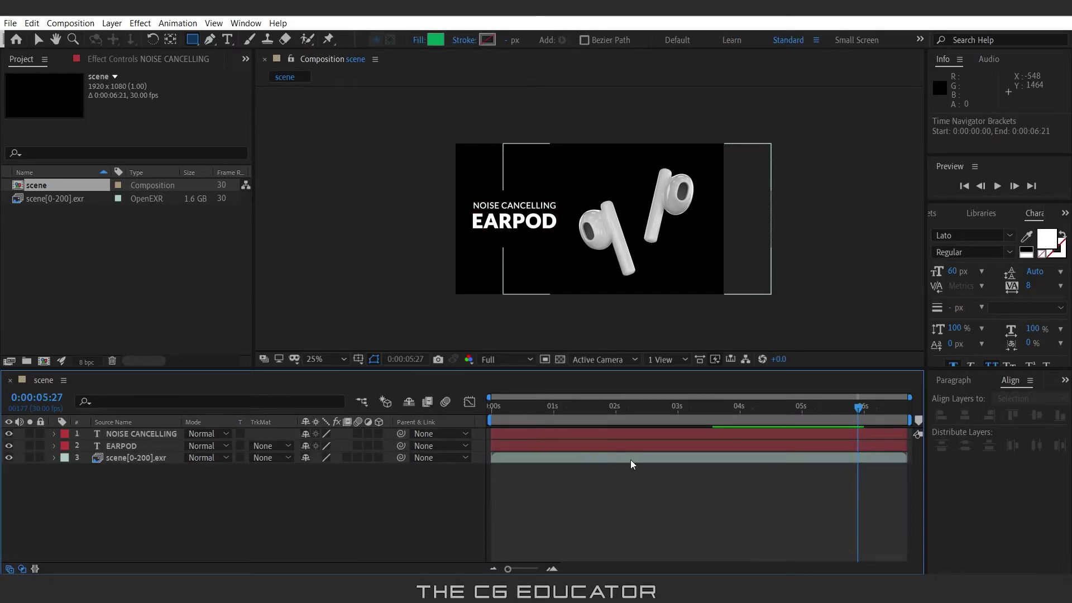
# Try shifting the scene[0-200].exr footage to an X position of about 1391 at its 4-second keyframe.
pyautogui.click(55, 458)
pyautogui.moveTo(855, 406); pyautogui.dragTo(739, 449)
pyautogui.moveTo(312, 493); pyautogui.dragTo(374, 496)
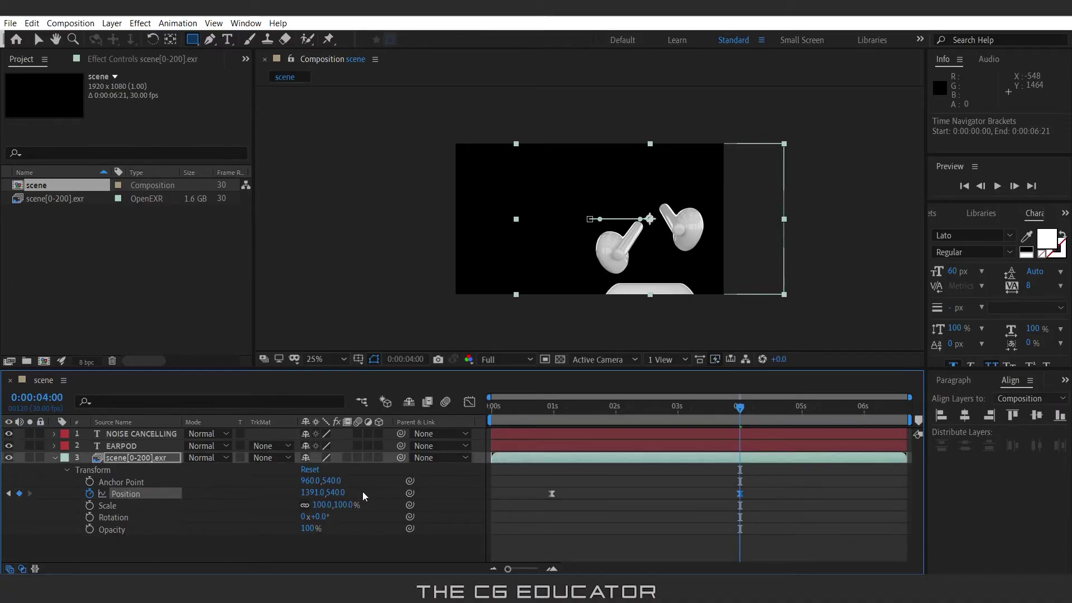
pyautogui.moveTo(750, 413); pyautogui.dragTo(407, 431)
pyautogui.click(55, 457)
pyautogui.click(226, 511)
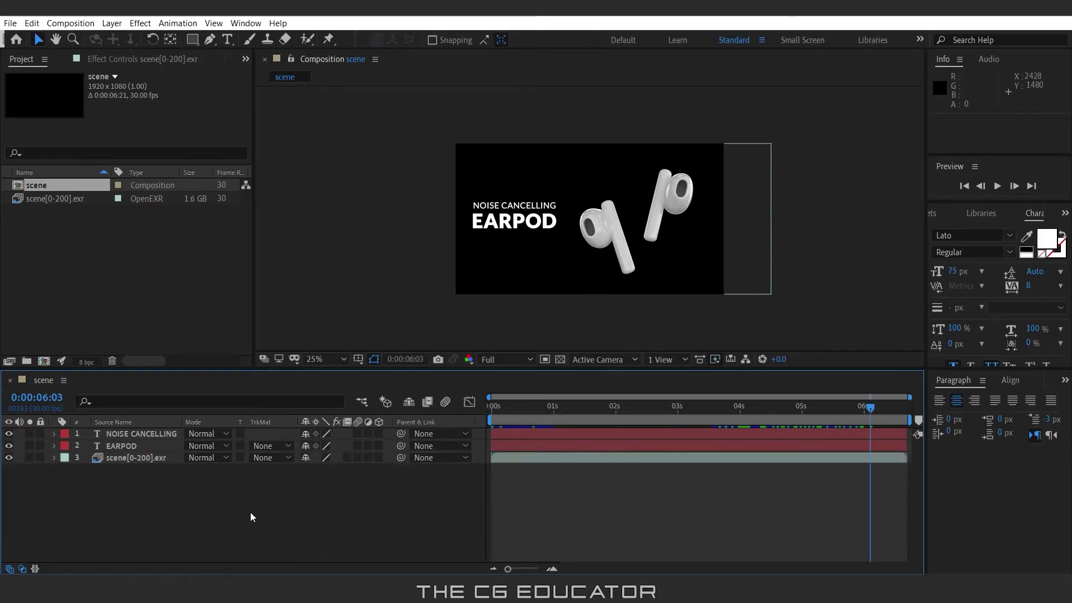
# Create a black 1920 × 1080 solid and place it beneath the scene[0-200].exr footage in the layer stack.
pyautogui.rightClick(250, 511)
pyautogui.moveTo(306, 380)
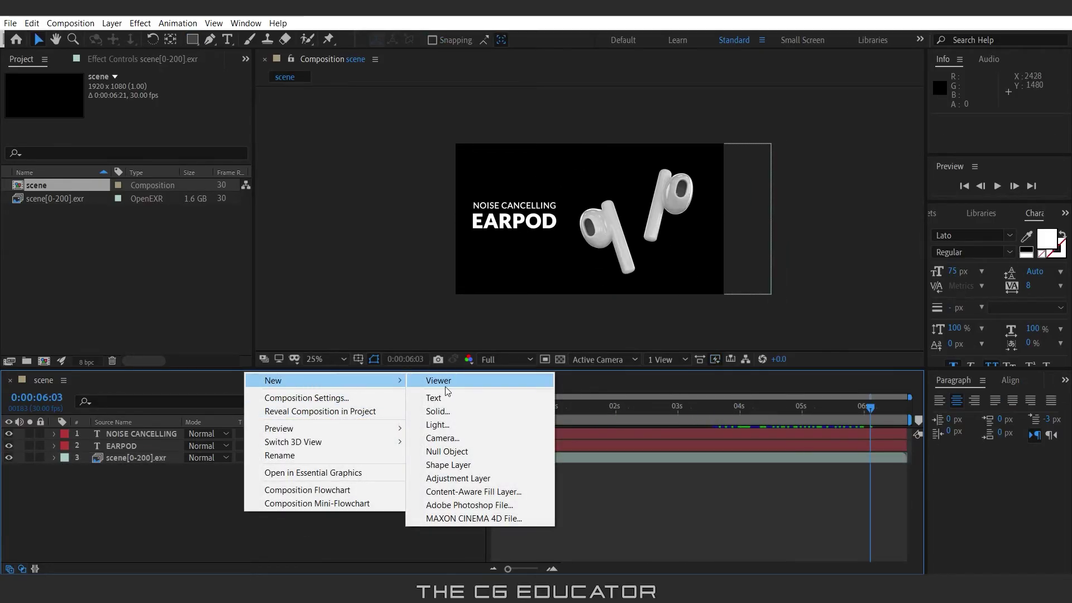
pyautogui.click(455, 411)
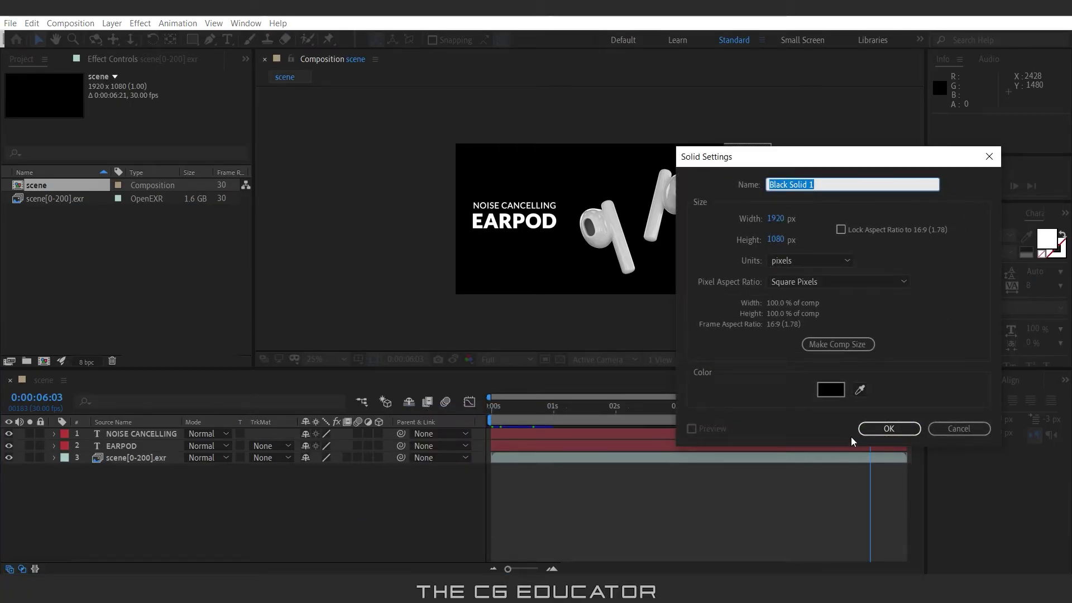
pyautogui.click(871, 430)
pyautogui.moveTo(138, 433); pyautogui.dragTo(123, 504)
# Find the Gradient Ramp effect and apply it to the black solid.
pyautogui.click(934, 218)
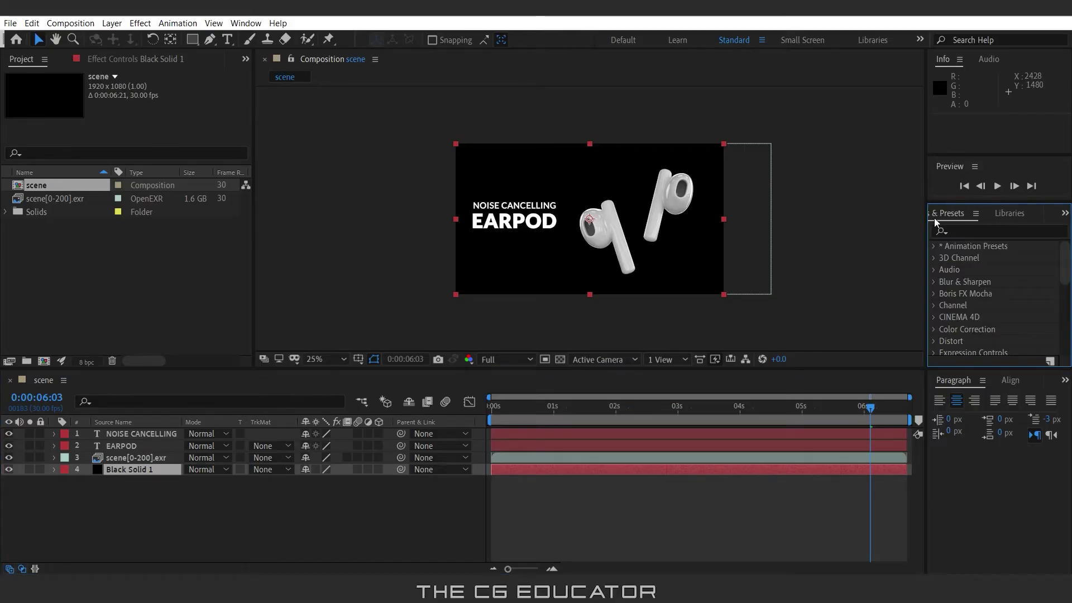
pyautogui.click(954, 231)
pyautogui.write('grad')
pyautogui.moveTo(1002, 341); pyautogui.dragTo(139, 474)
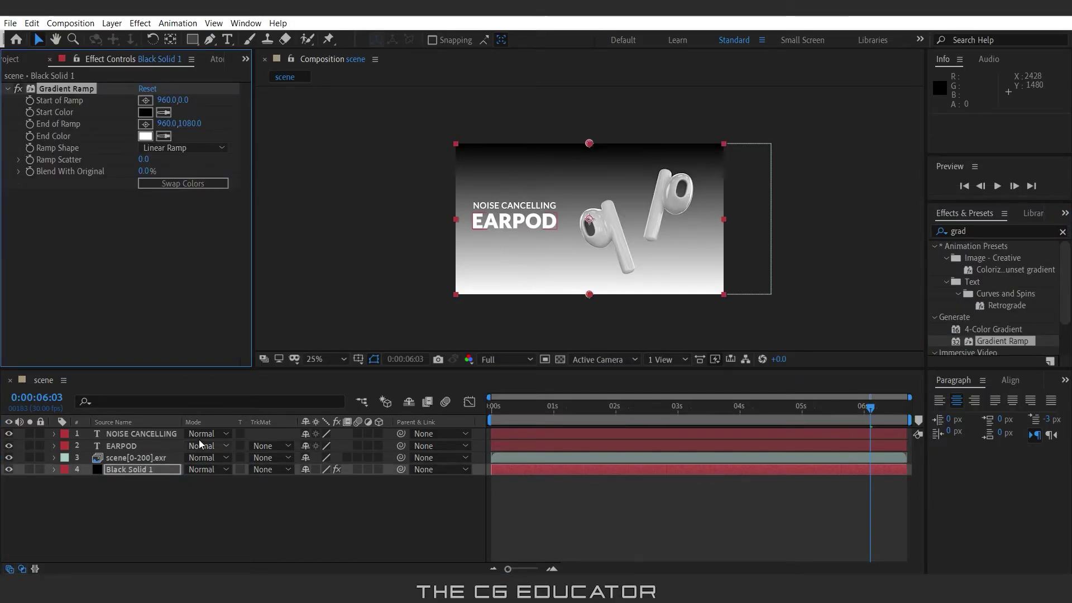
# Move the Gradient Ramp's start point to about 964, 584 and color the ramp from dark maroon to black.
pyautogui.moveTo(589, 144); pyautogui.dragTo(581, 225)
pyautogui.click(145, 114)
pyautogui.moveTo(146, 330); pyautogui.dragTo(101, 399)
pyautogui.click(345, 255)
pyautogui.click(145, 136)
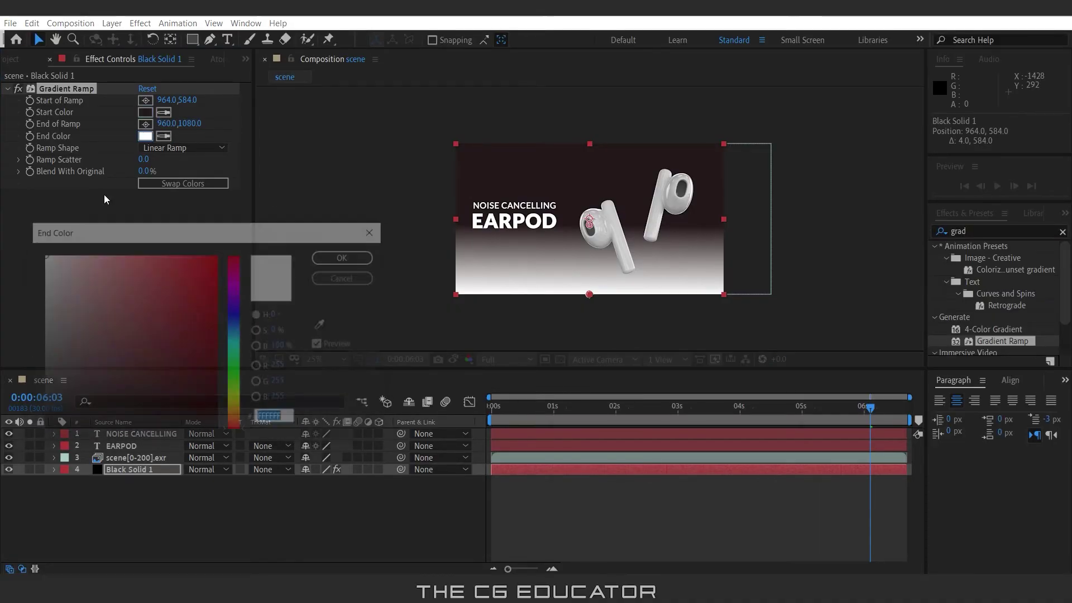
pyautogui.click(42, 429)
pyautogui.click(333, 255)
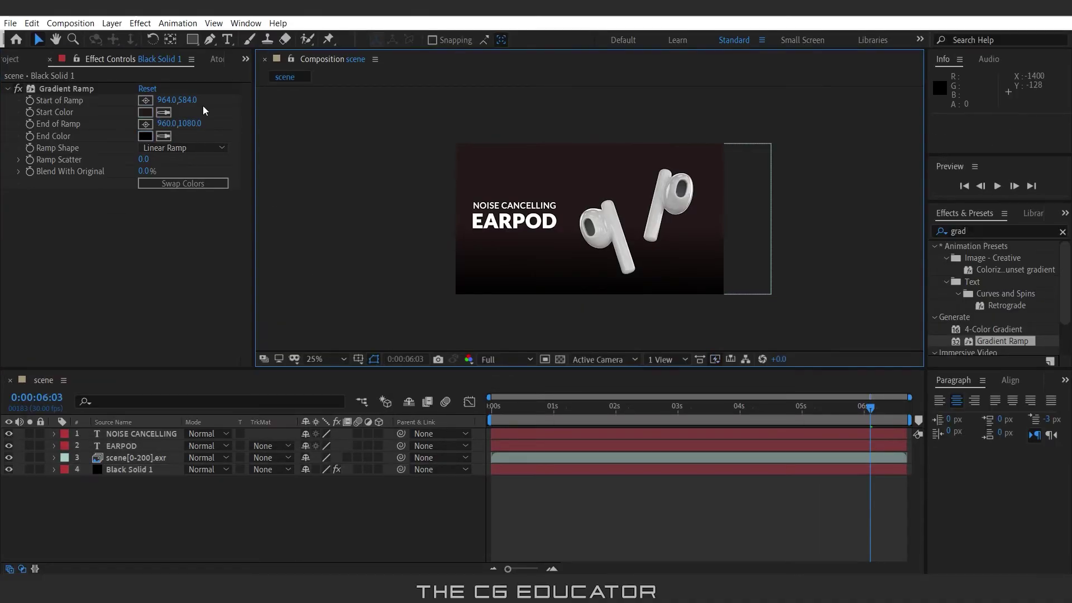
# Raise the Gradient Ramp's start point to about 968, 108 near the top of the frame.
pyautogui.click(47, 96)
pyautogui.moveTo(590, 225); pyautogui.dragTo(590, 186)
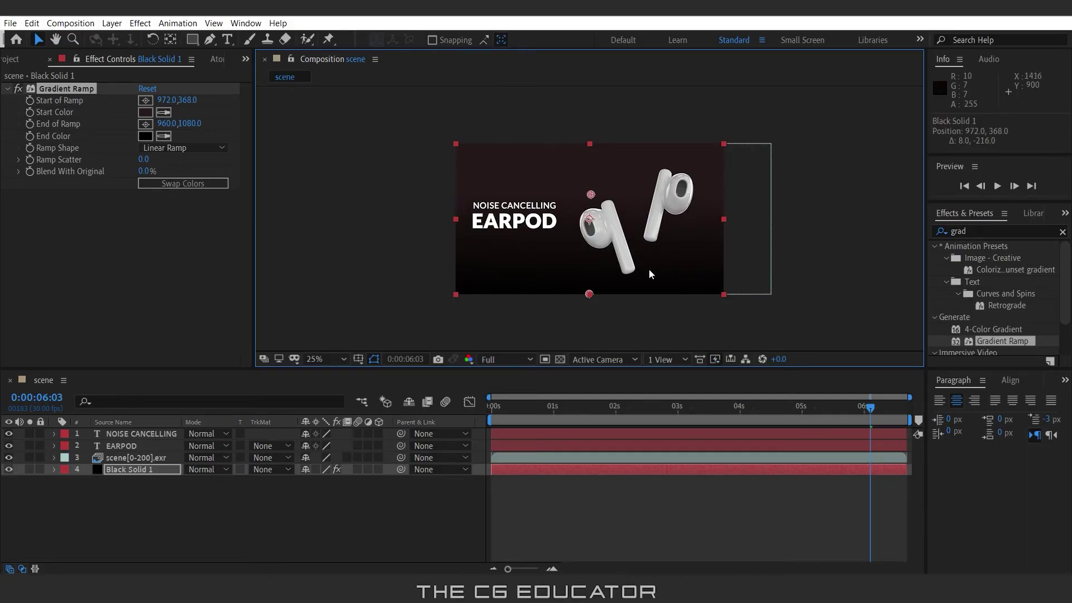
pyautogui.moveTo(590, 195); pyautogui.dragTo(591, 180)
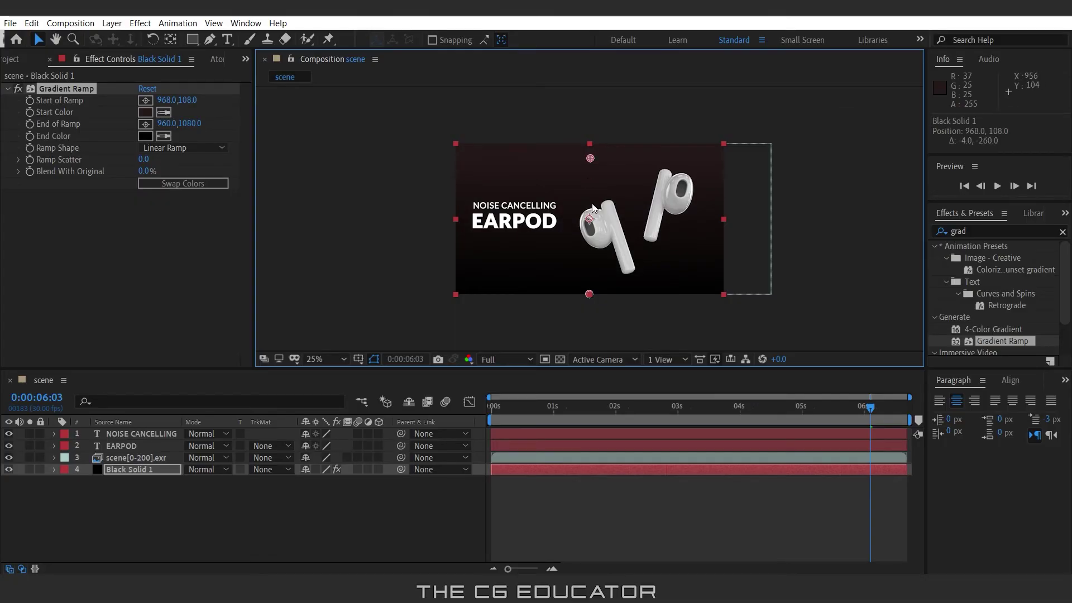
# Play the composition from the beginning to check the animation against the gradient background.
pyautogui.press('space')
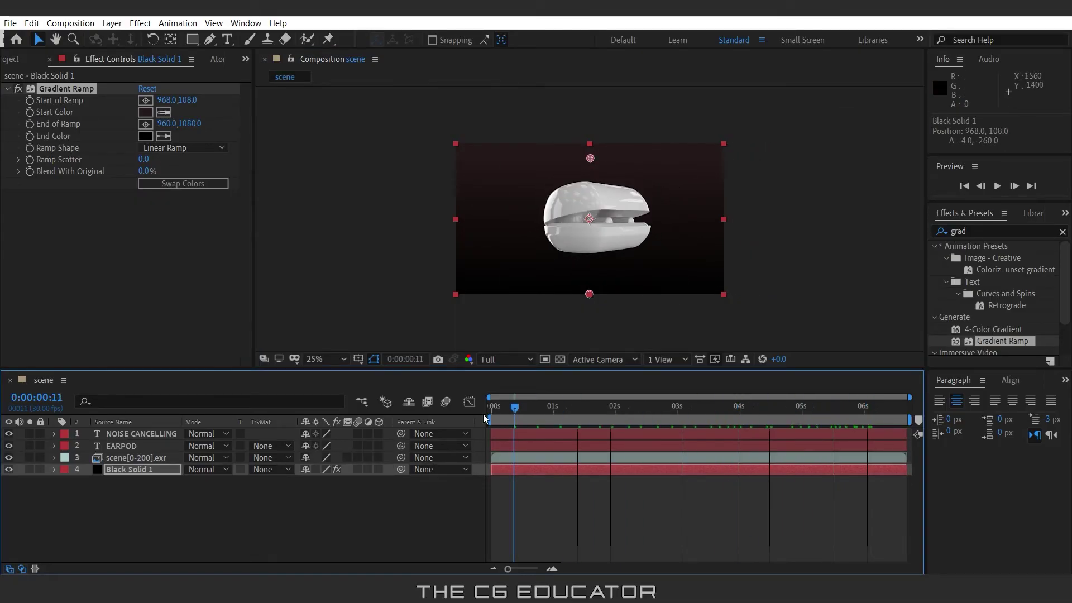
pyautogui.click(808, 498)
pyautogui.press('space')
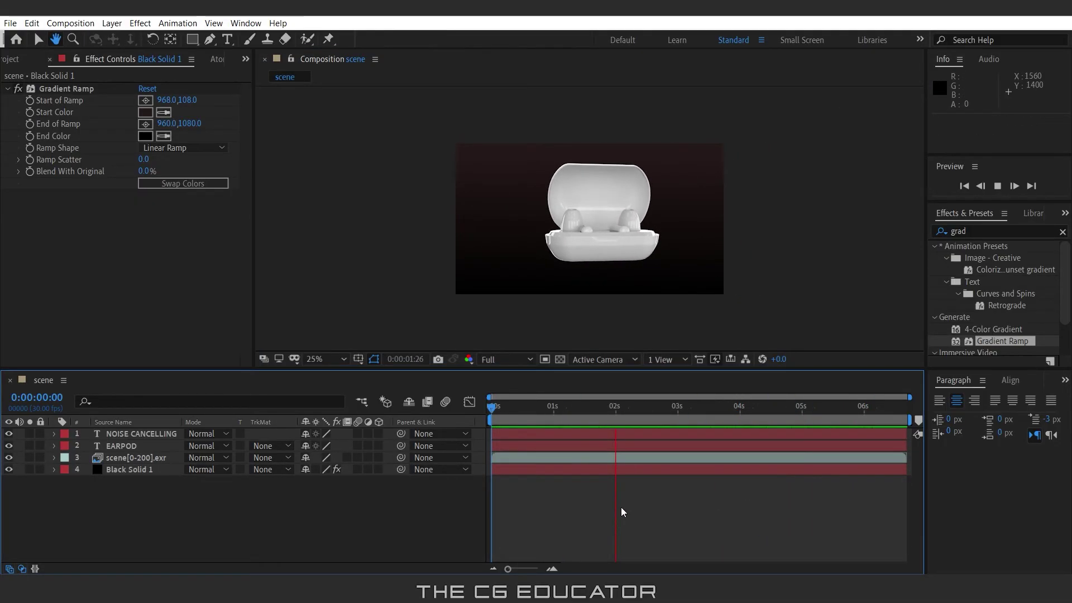
# Select both title layers and reshape the speed curve of the Range Selector Start keyframes by adjusting its easing handles.
pyautogui.click(115, 447)
pyautogui.keyDown('shift'); pyautogui.click(142, 436); pyautogui.keyUp('shift')
pyautogui.click(55, 445)
pyautogui.scroll(-3, 647, 448)
pyautogui.scroll(6, 646, 447)
pyautogui.moveTo(748, 500); pyautogui.dragTo(732, 524)
pyautogui.moveTo(637, 423); pyautogui.dragTo(720, 494)
pyautogui.scroll(-3, 722, 484)
pyautogui.scroll(-2, 723, 484)
pyautogui.hotkey('shift', 'F3')
pyautogui.moveTo(742, 537); pyautogui.dragTo(766, 528)
pyautogui.press('=')
pyautogui.press('=')
pyautogui.moveTo(841, 528); pyautogui.dragTo(814, 532)
# Preview the re-eased title animation and show the composition's full duration in the timeline.
pyautogui.press('space')
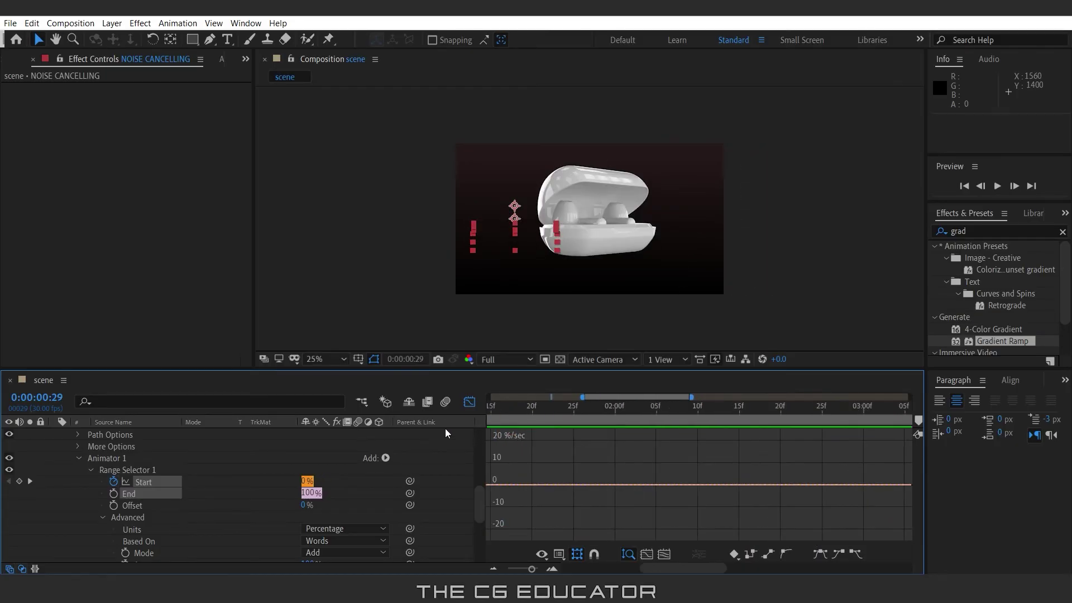
pyautogui.press('space')
pyautogui.press('-')
pyautogui.press('-')
pyautogui.press('-')
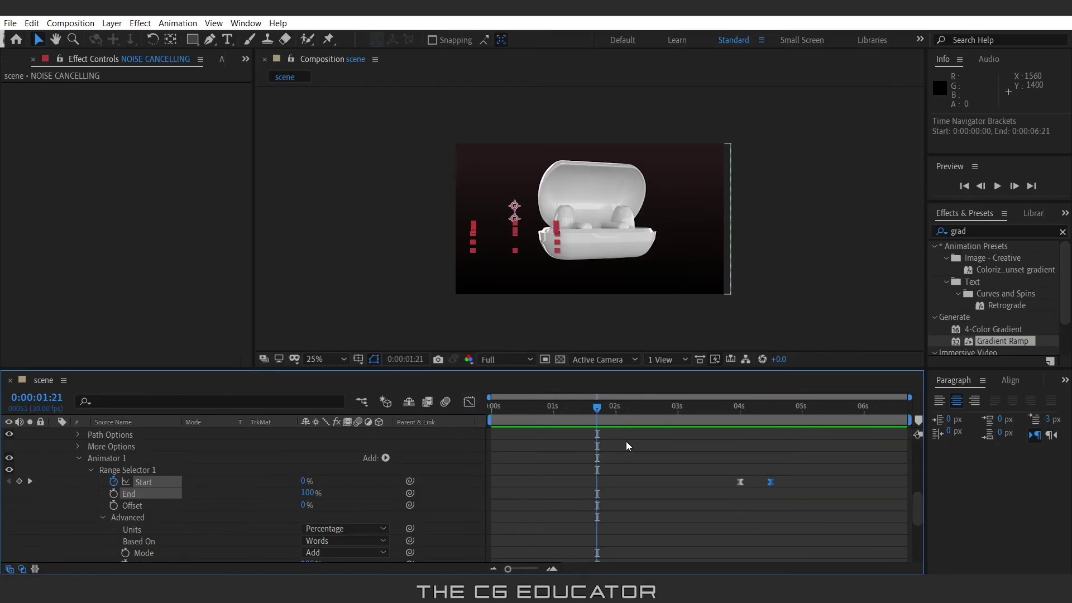